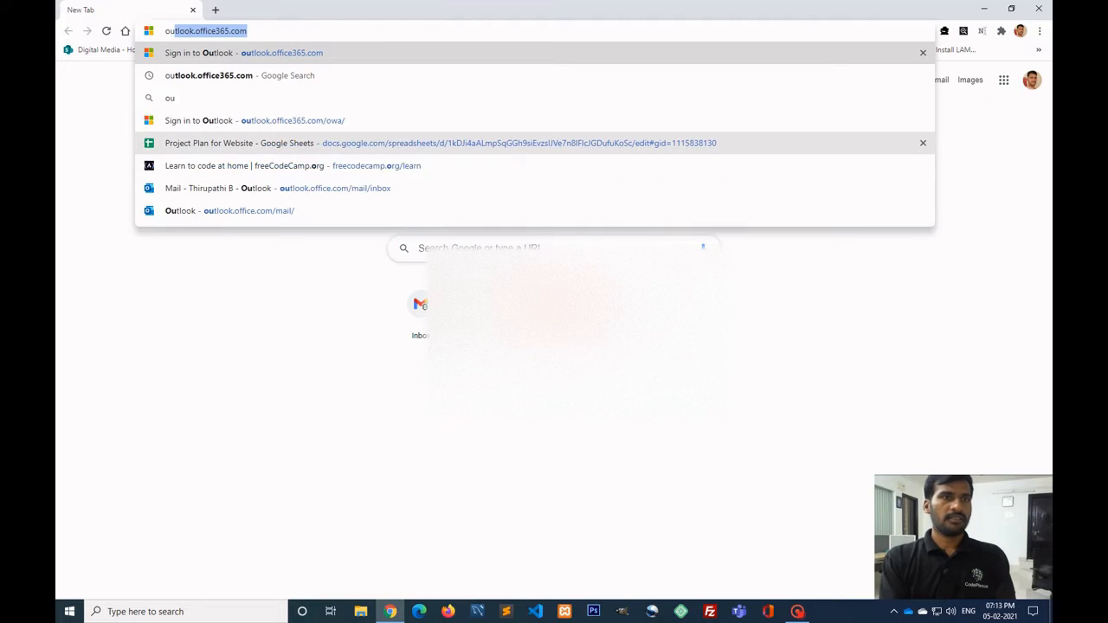
- Go to outlook.office365.com, sign in with the account e-mail and password, and agree to stay signed in
key(Right)
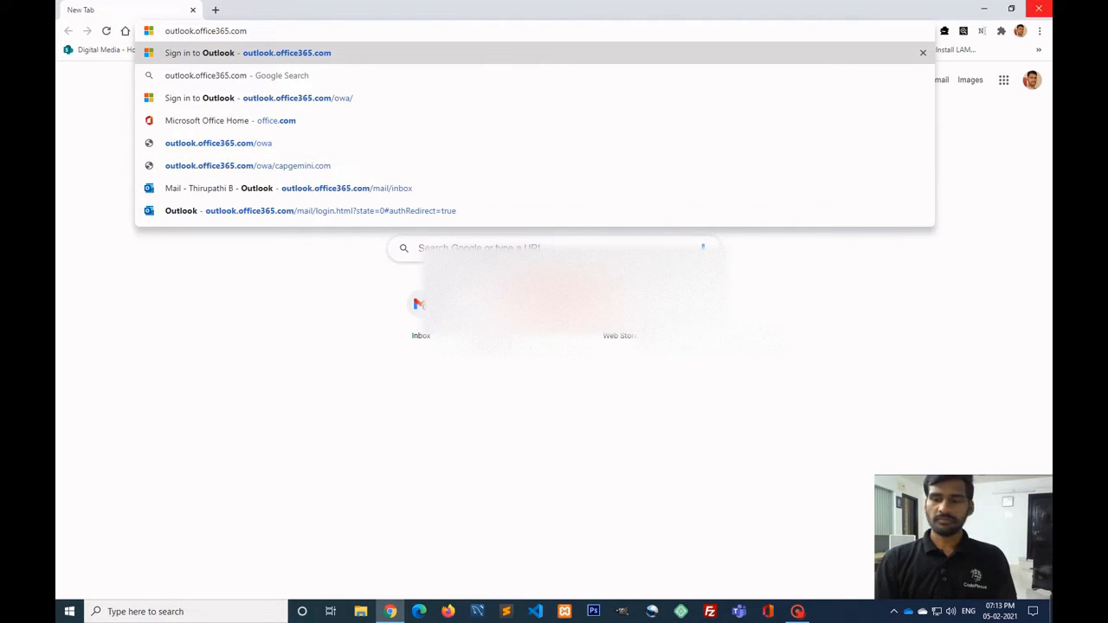
key(Return)
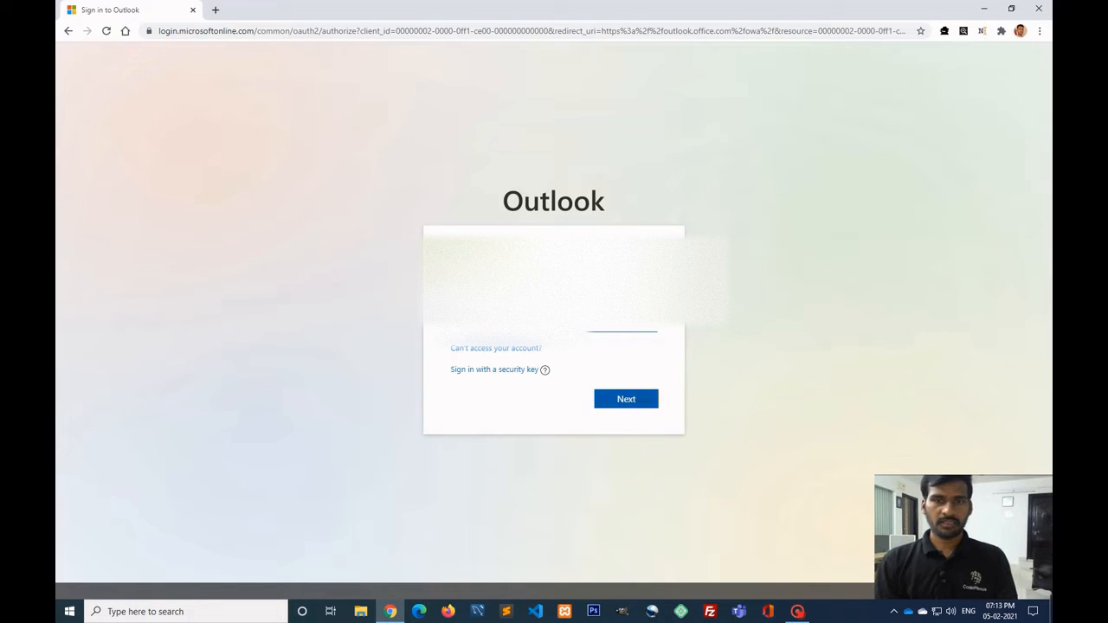
key(Return)
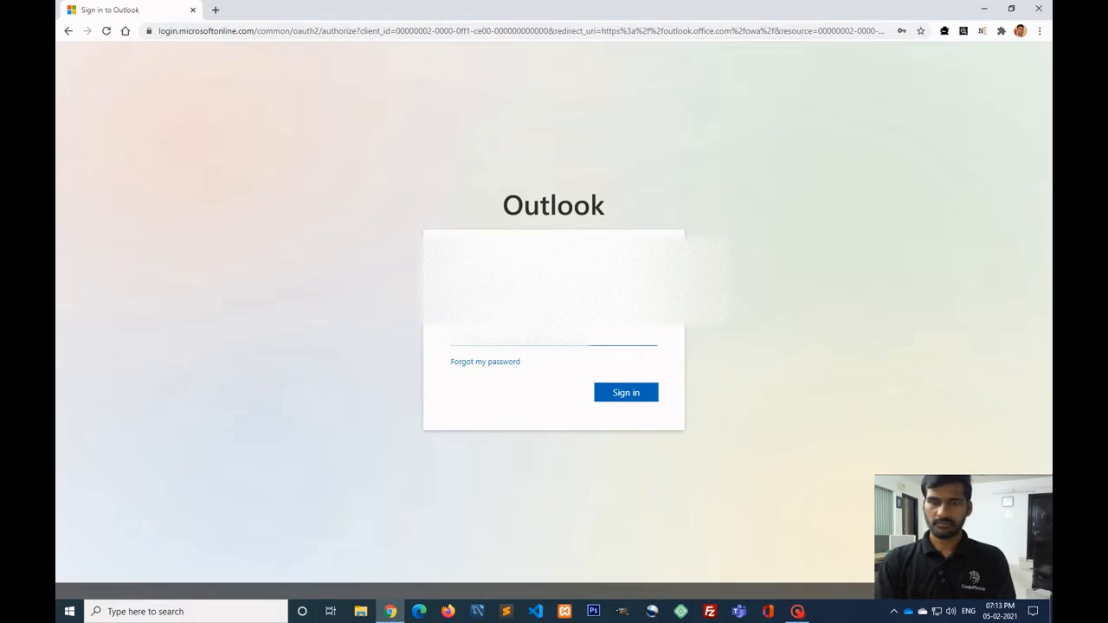
click(602, 392)
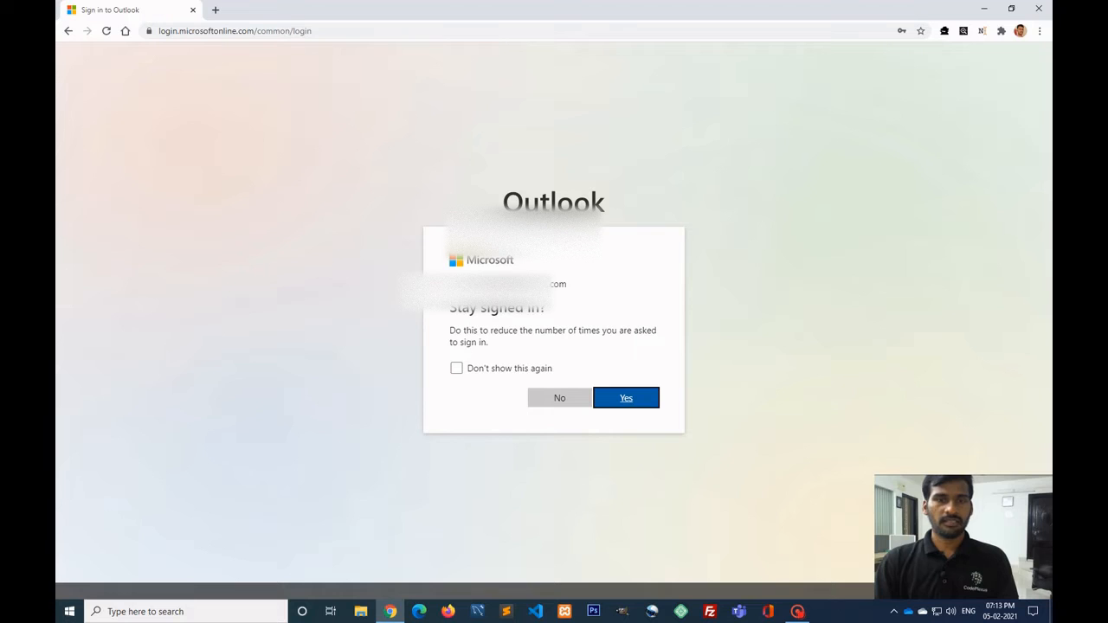
key(Return)
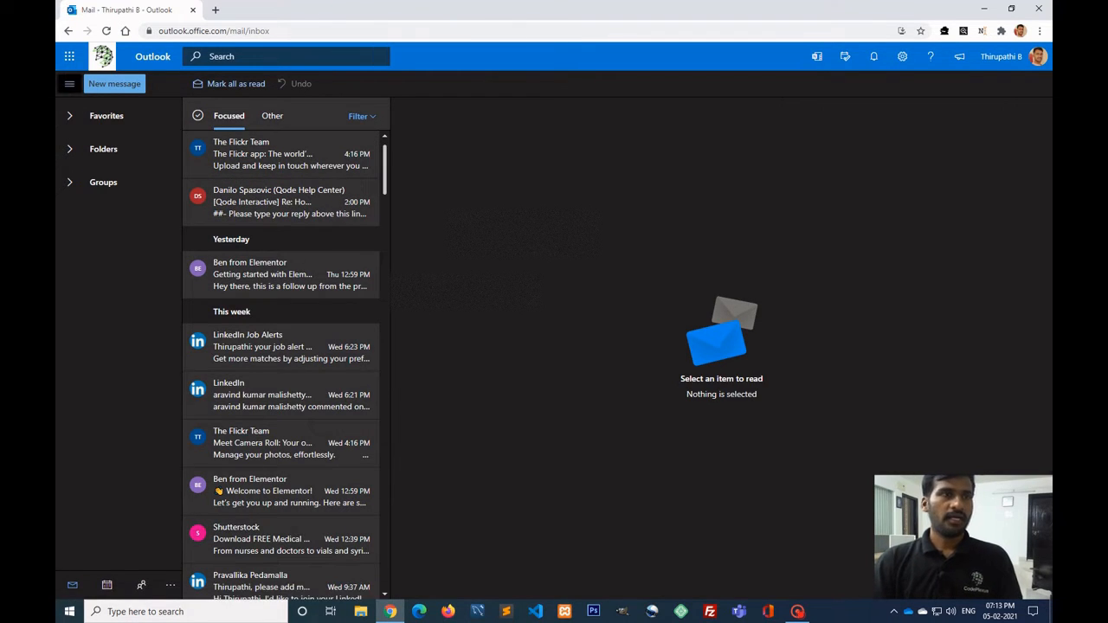
- View the signed-in account's profile card and close it again
click(1031, 56)
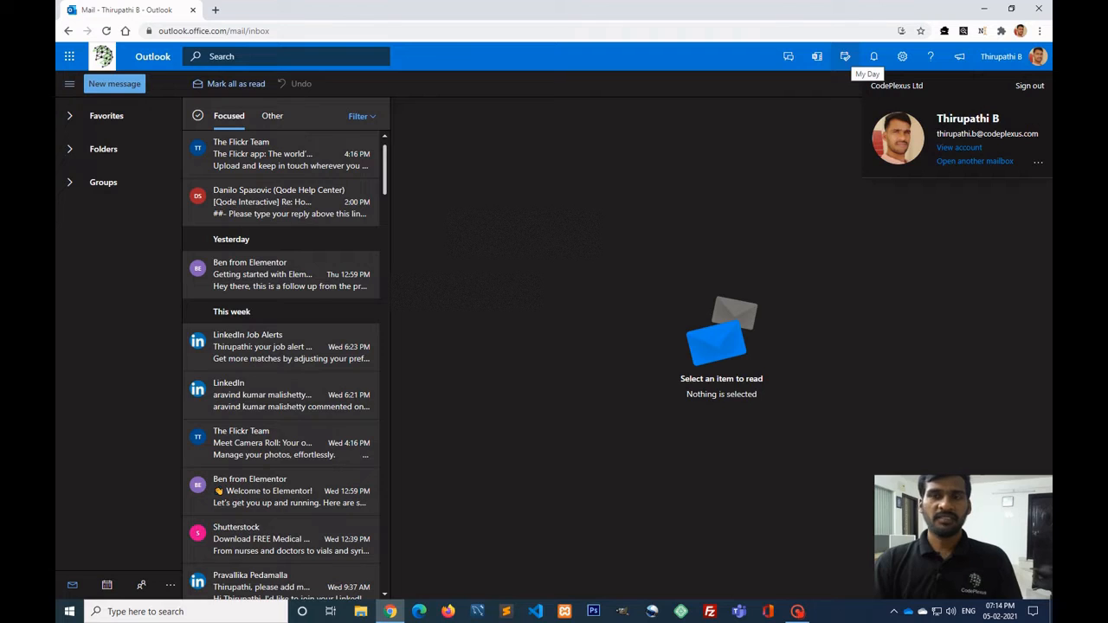
click(1013, 57)
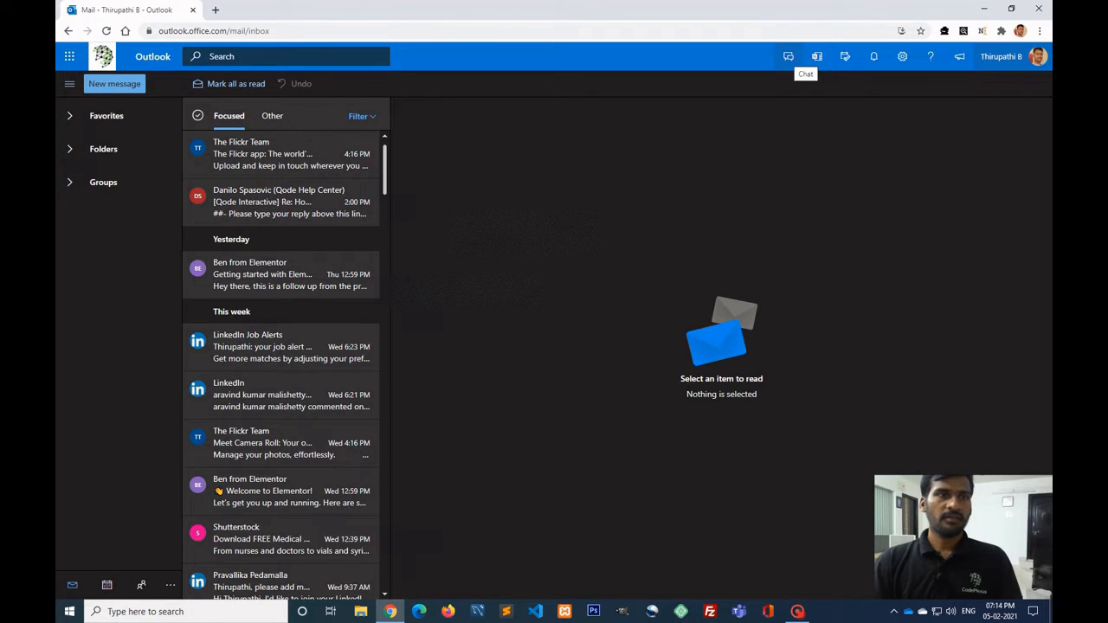
- Run the downloaded Teams_windows_x64.exe installer, then return to the Outlook mailbox and open the Microsoft 365 app launcher
click(817, 56)
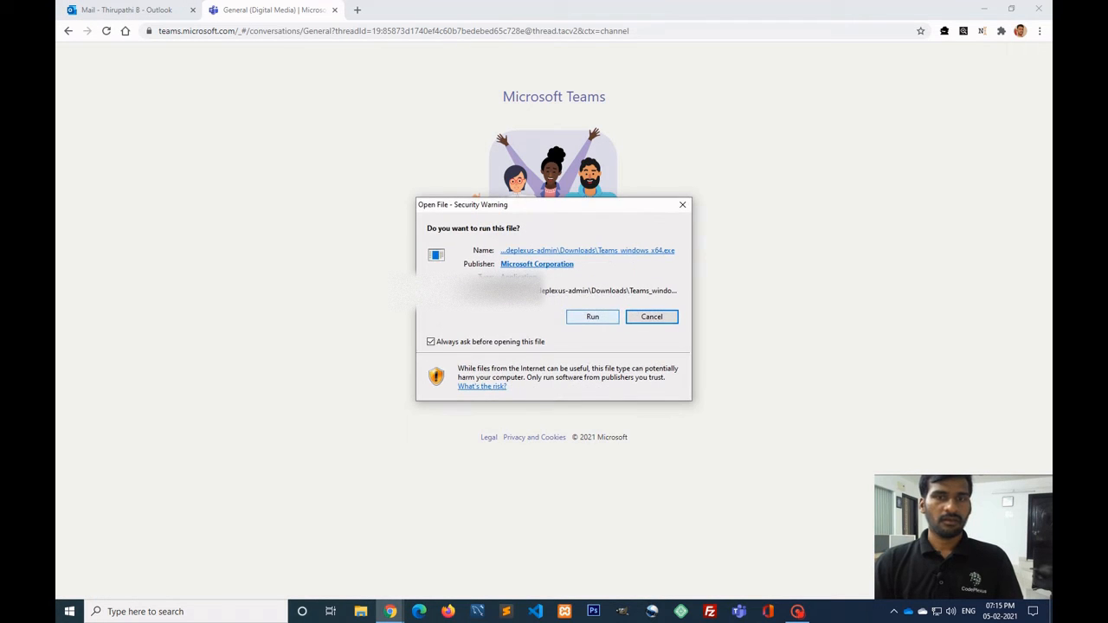
click(593, 317)
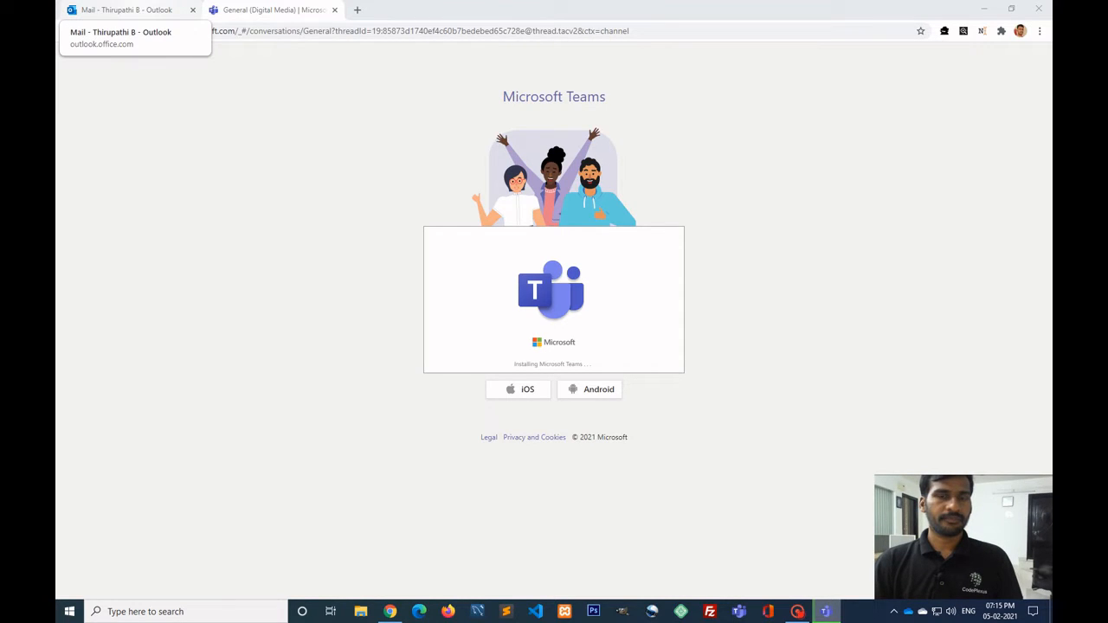
click(126, 9)
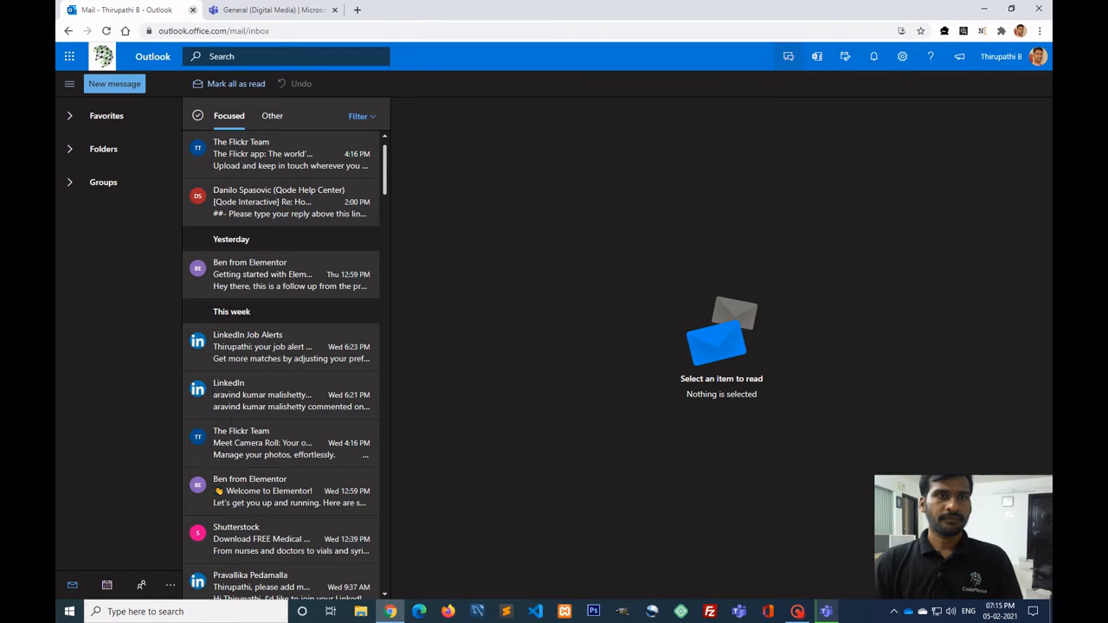
key(ctrl+Tab)
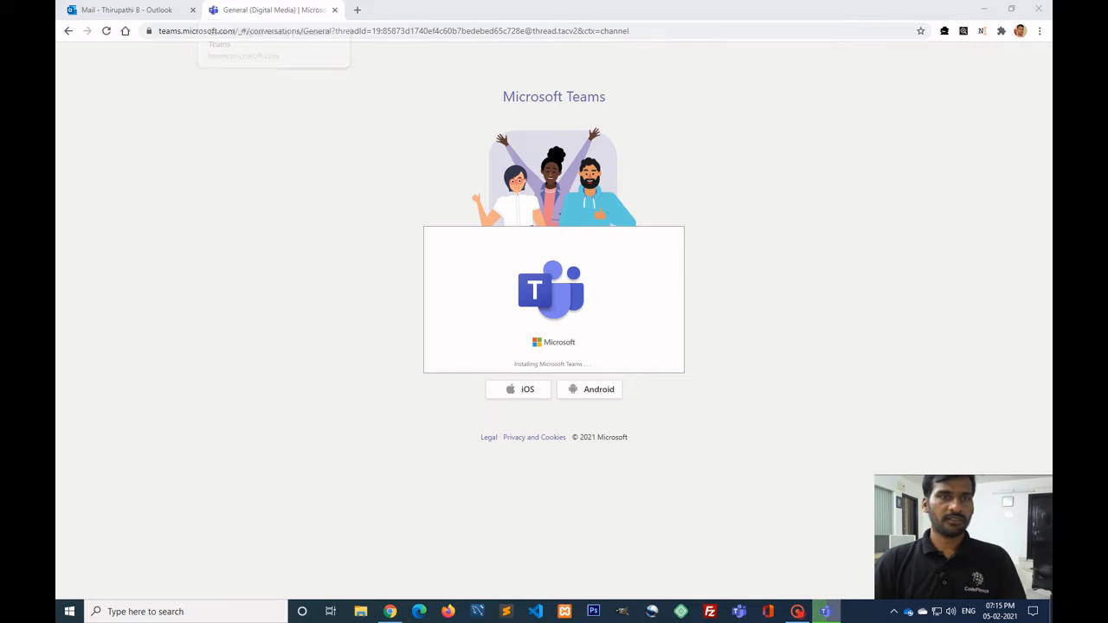
click(130, 10)
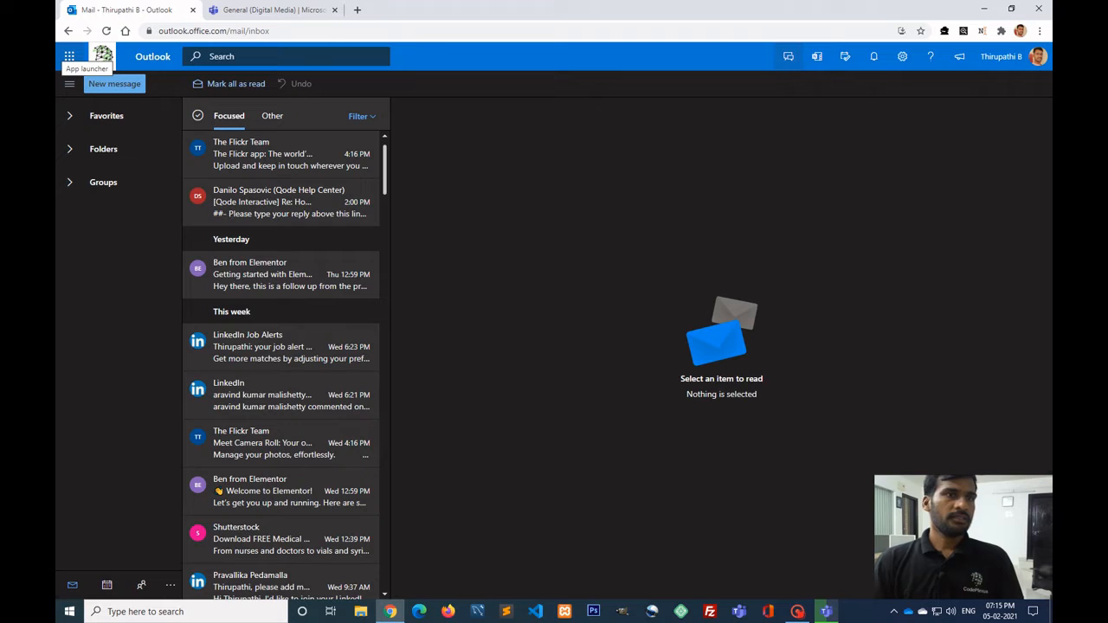
click(71, 56)
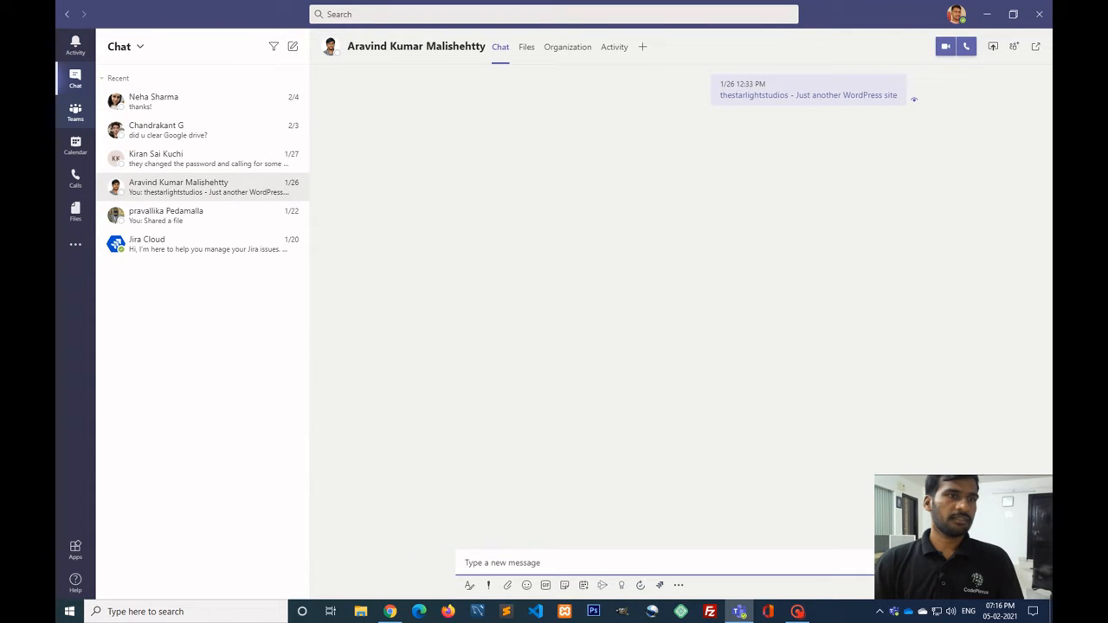
- Look through the teams list, recent files and app catalog in Microsoft Teams
click(75, 112)
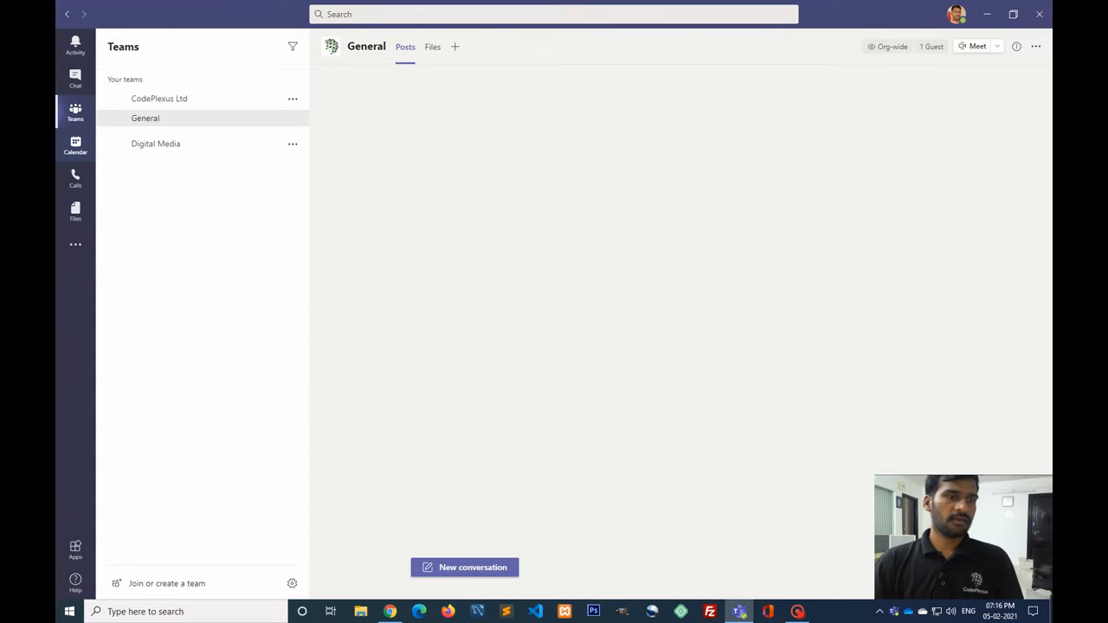
click(75, 211)
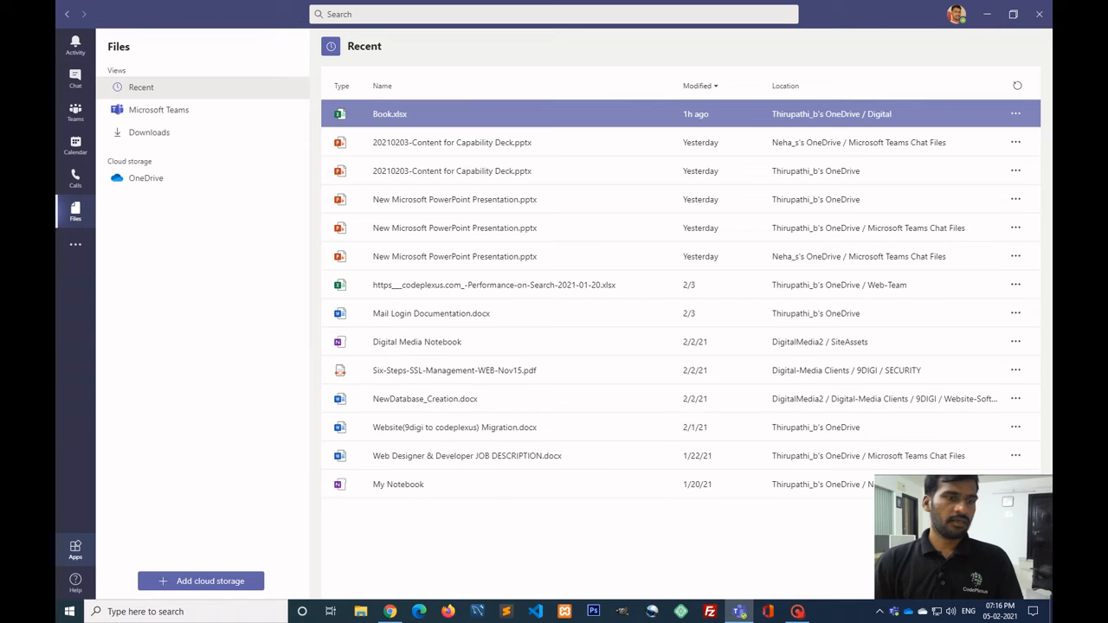
click(75, 550)
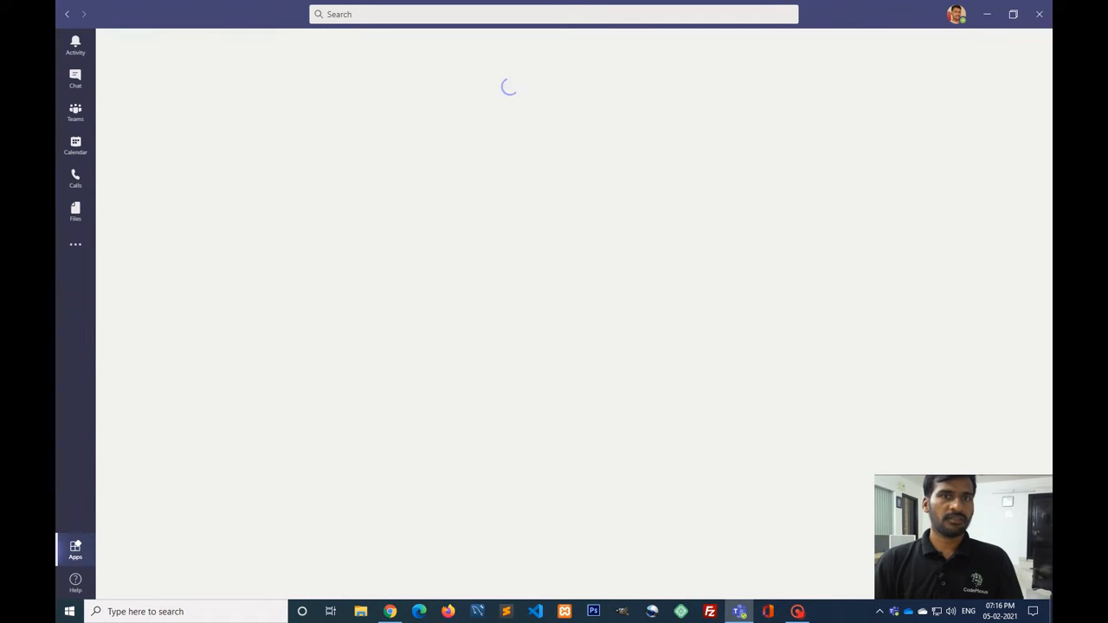
scroll(630, 320, down, 5)
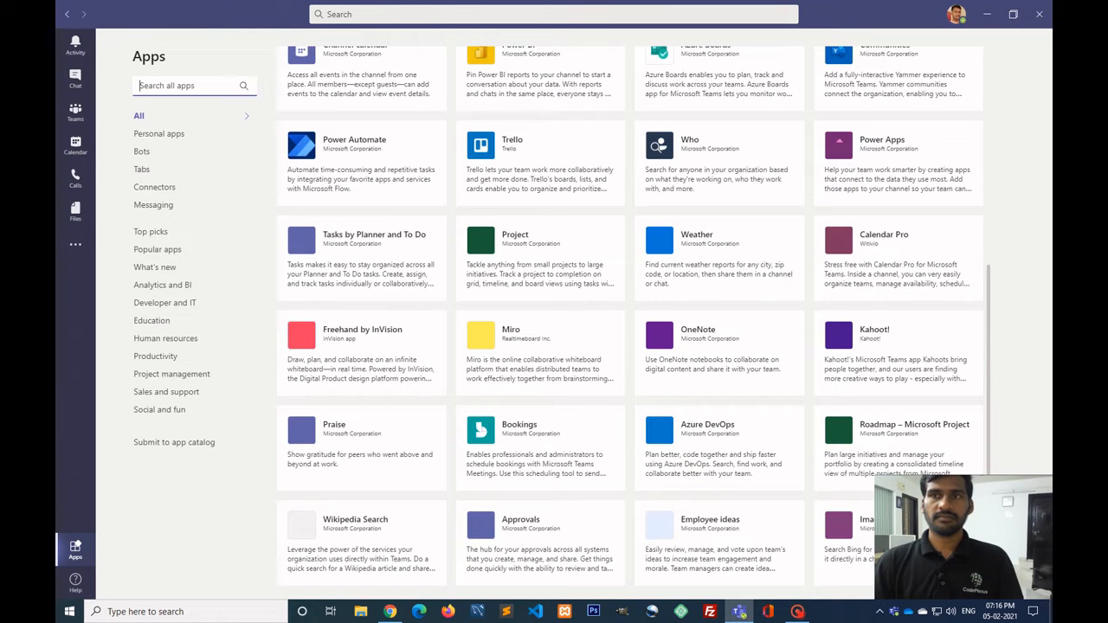
scroll(630, 320, down, 1)
- Switch back to Outlook in the browser, reopen the mailbox, and open OneDrive from the Microsoft 365 apps
key(alt+Tab)
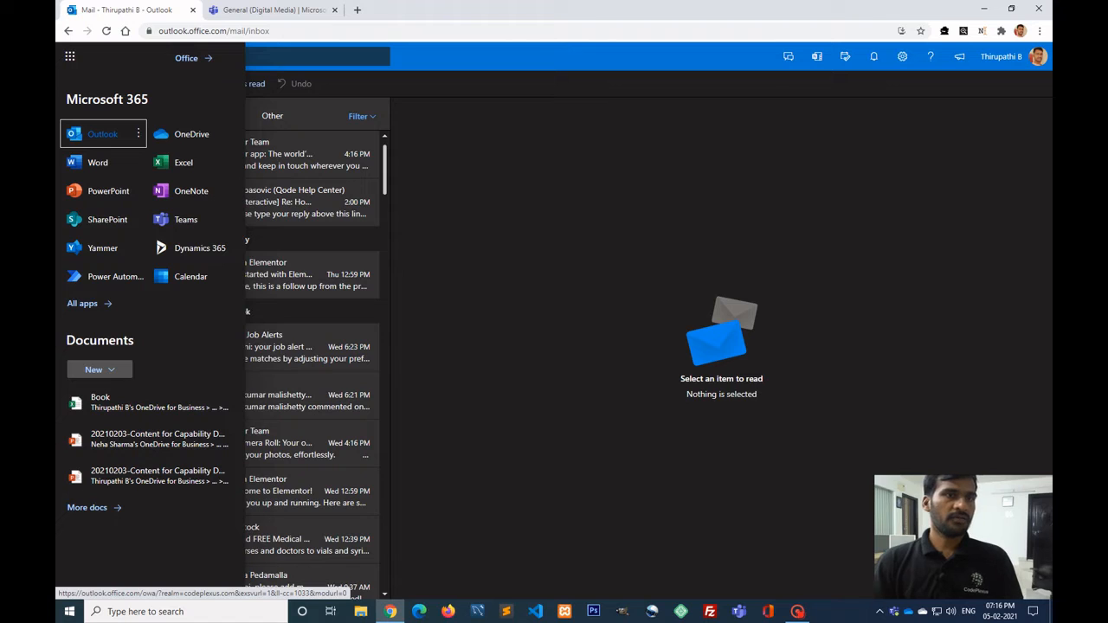
click(102, 134)
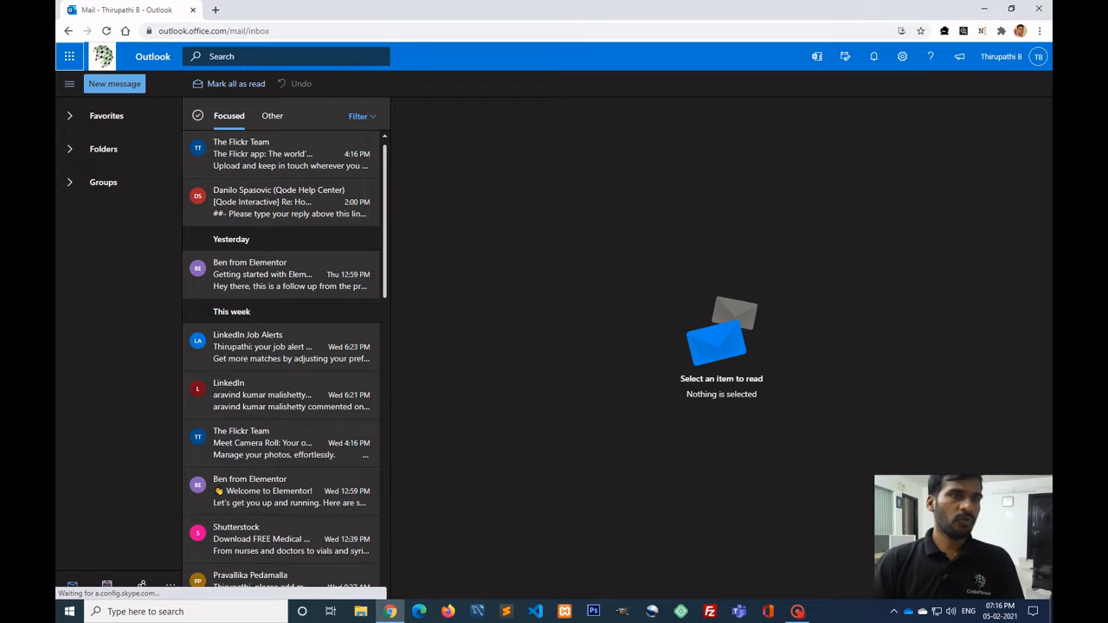
click(69, 57)
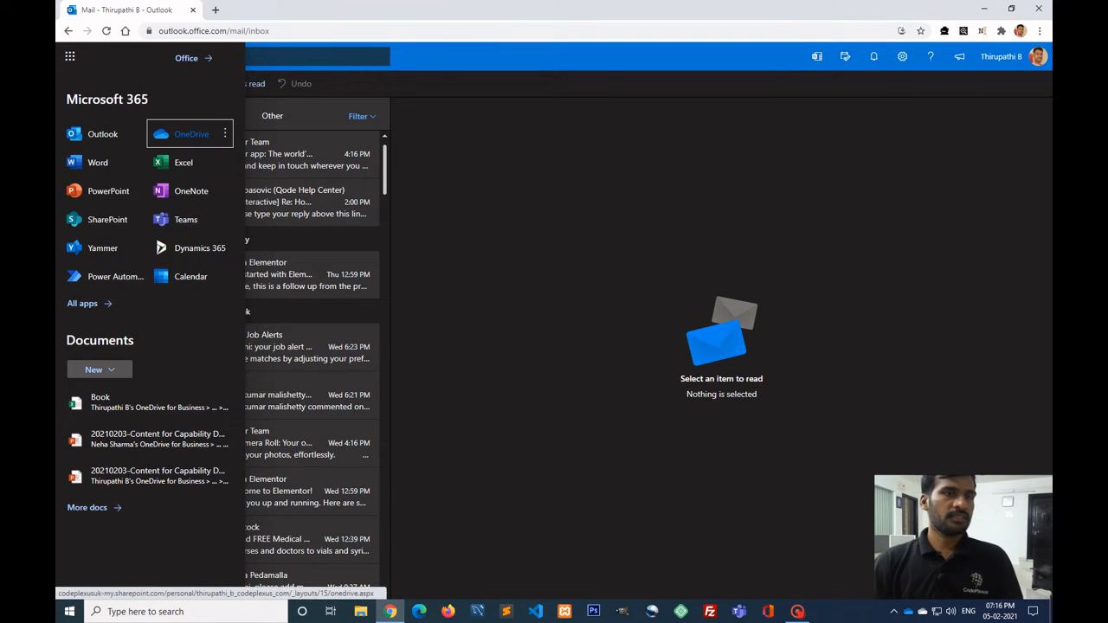
click(186, 134)
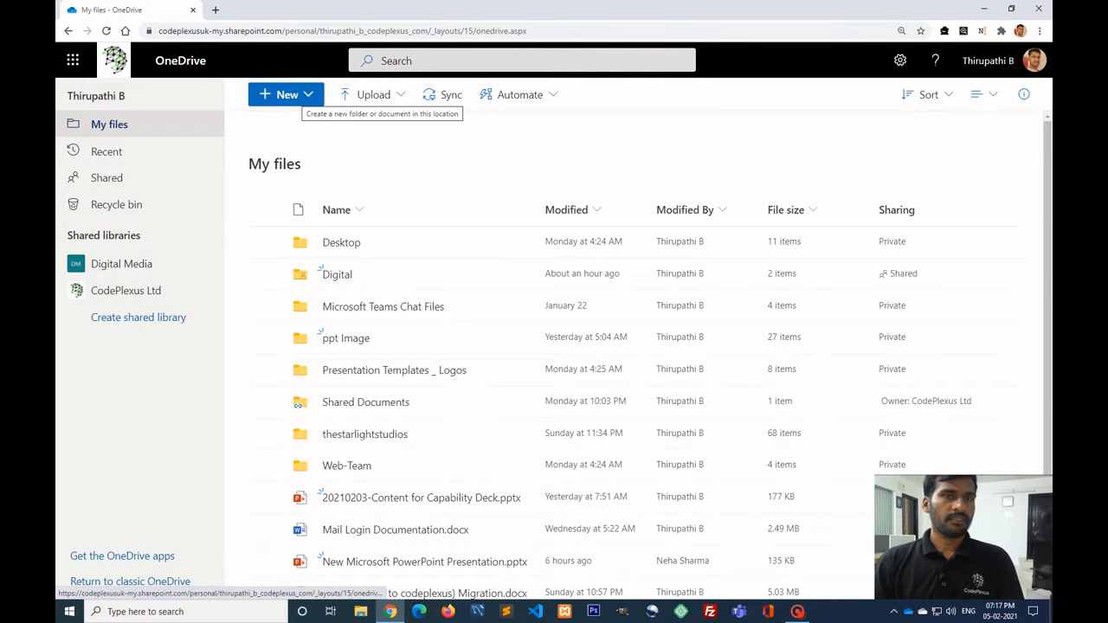
- Create a folder named "Digital media" in My files
click(286, 94)
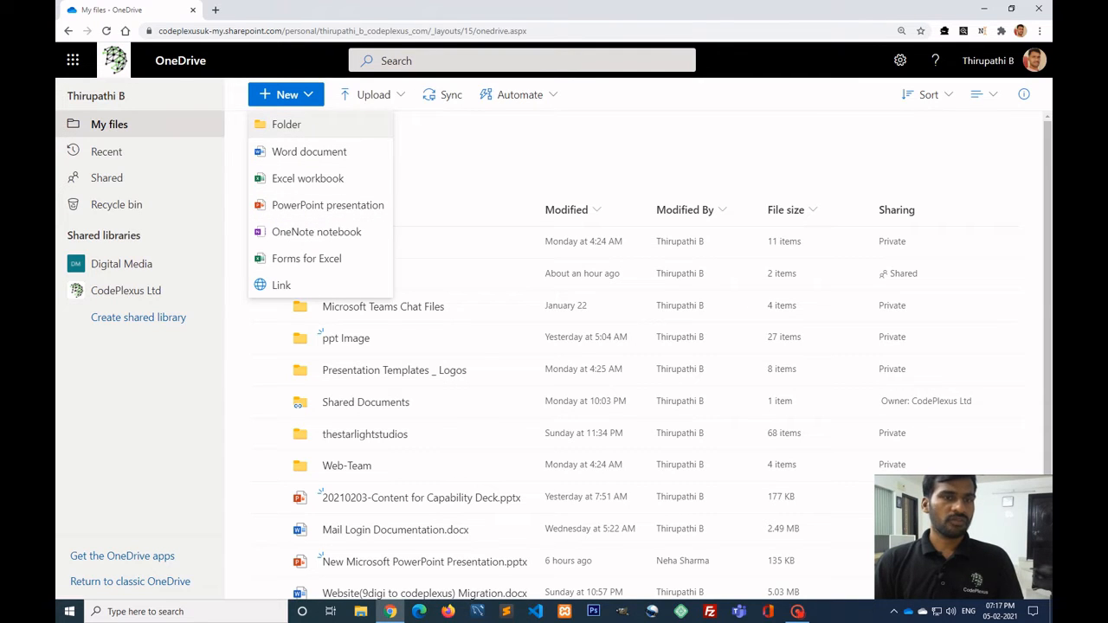
click(286, 124)
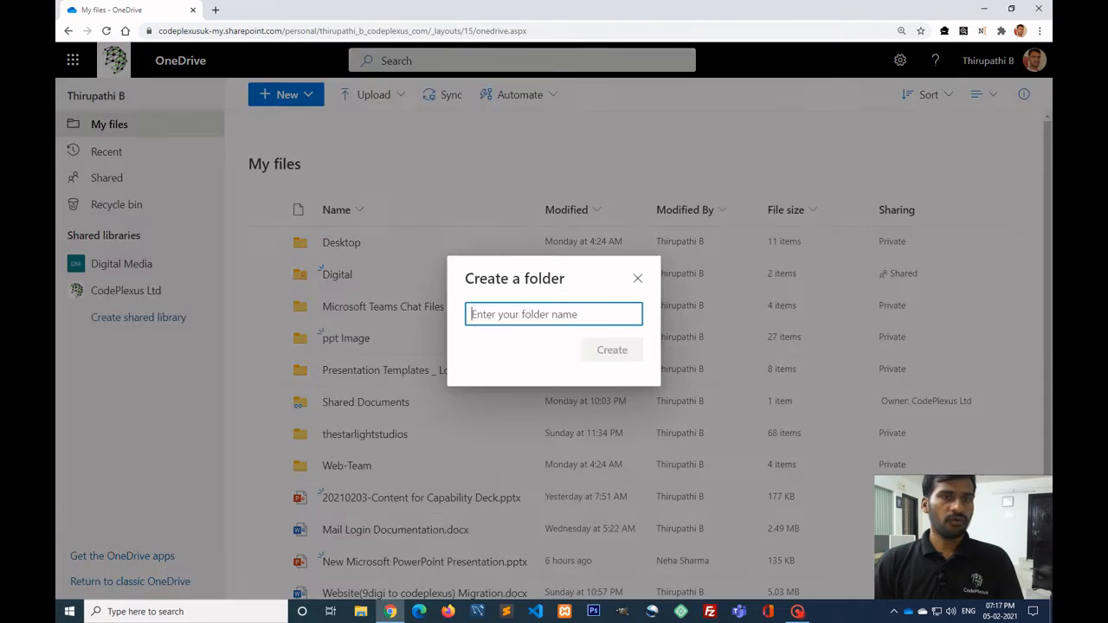
text(Dig)
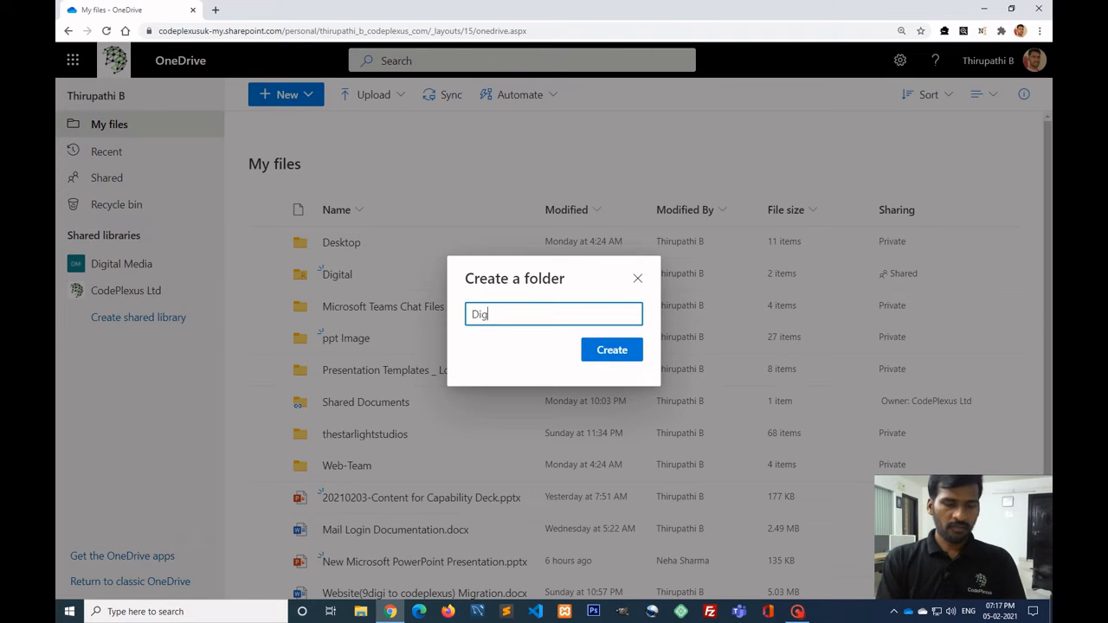
text(ital me)
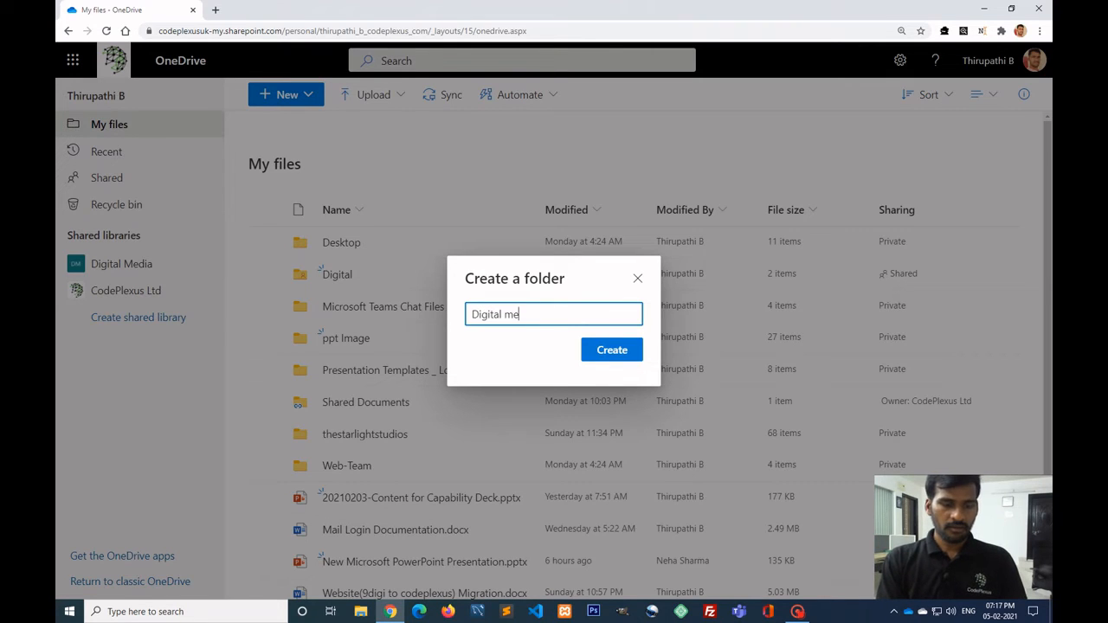
text(di)
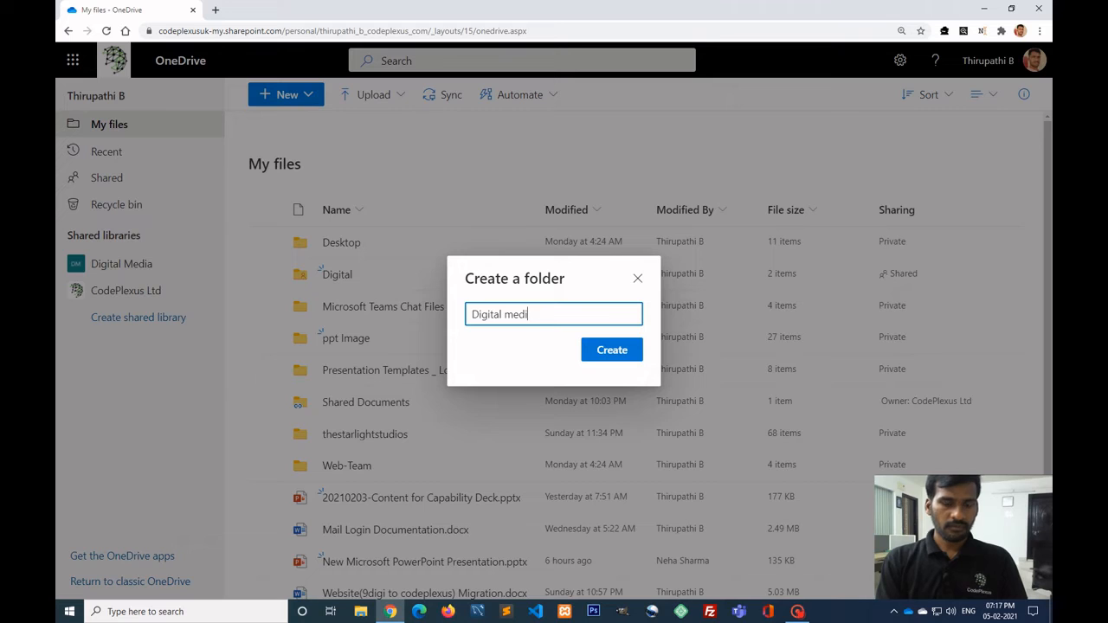
text(a)
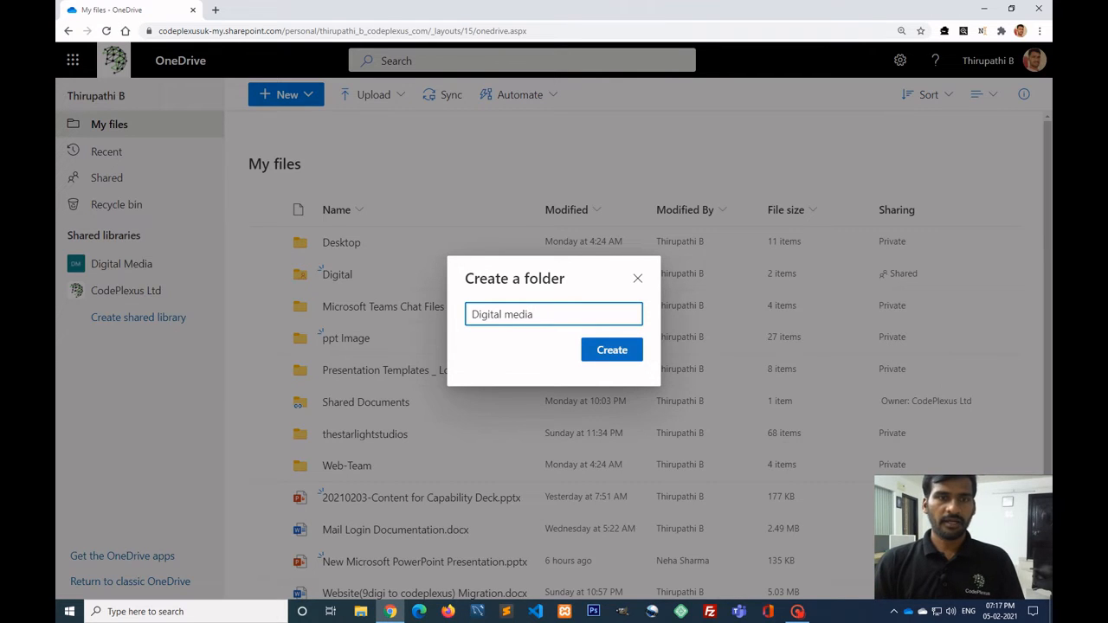
key(Return)
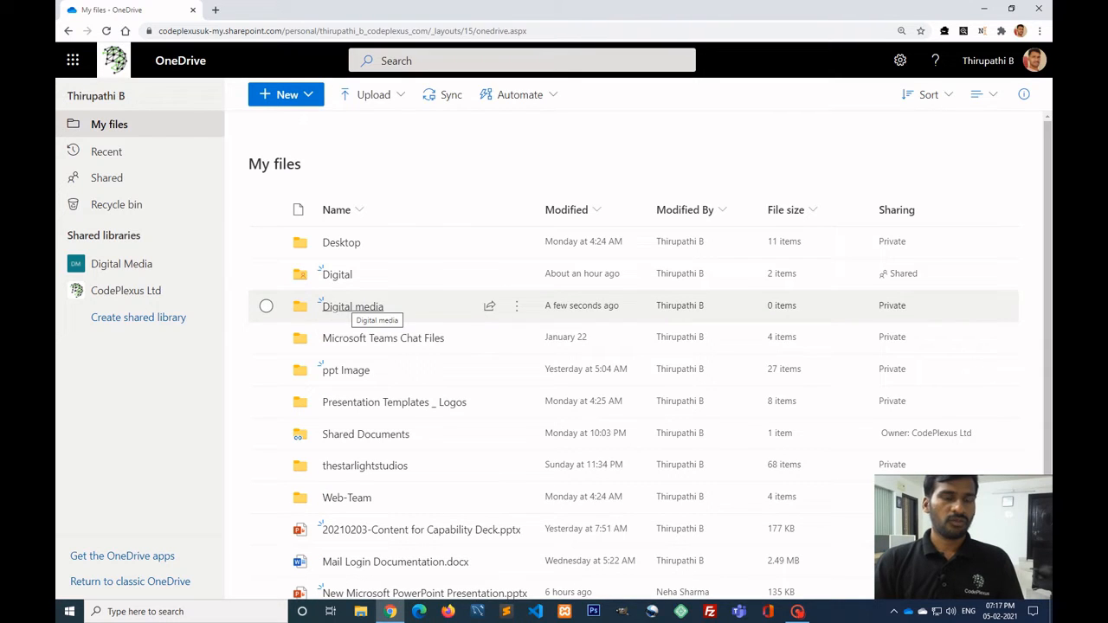
- Create a Word document inside the Digital media folder and enter the text "Codeplexus"
click(352, 306)
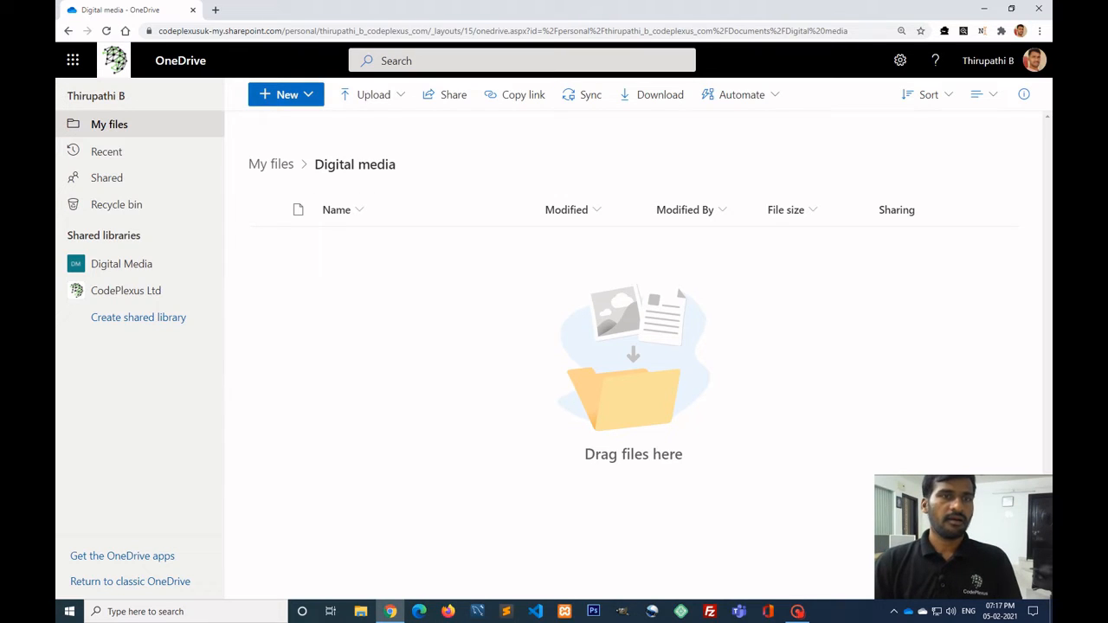
click(286, 95)
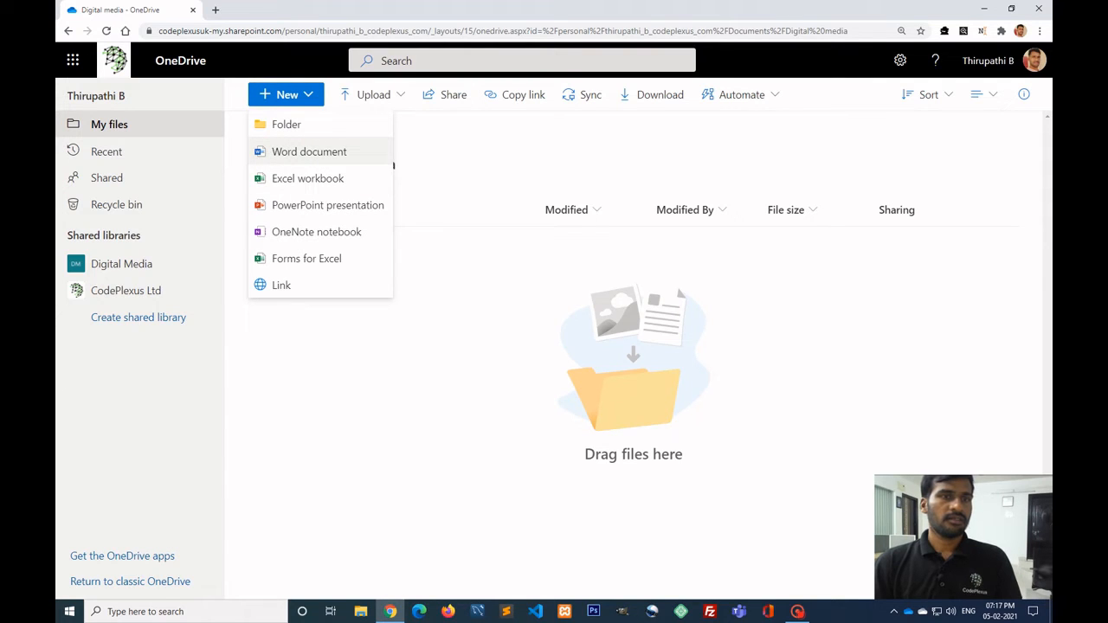
click(309, 152)
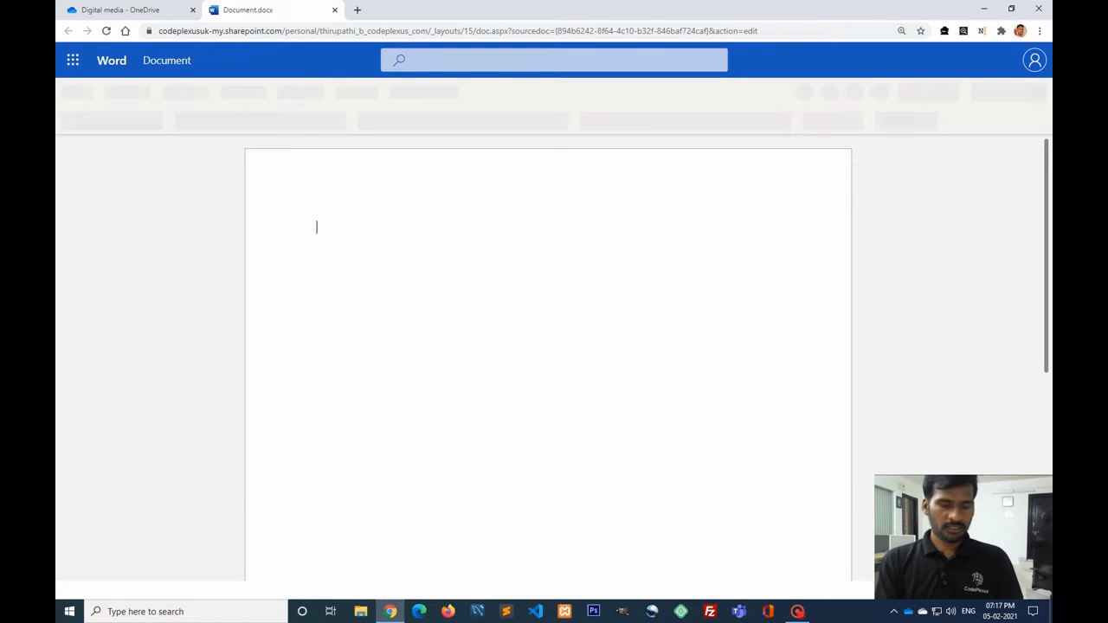
text(Codeple)
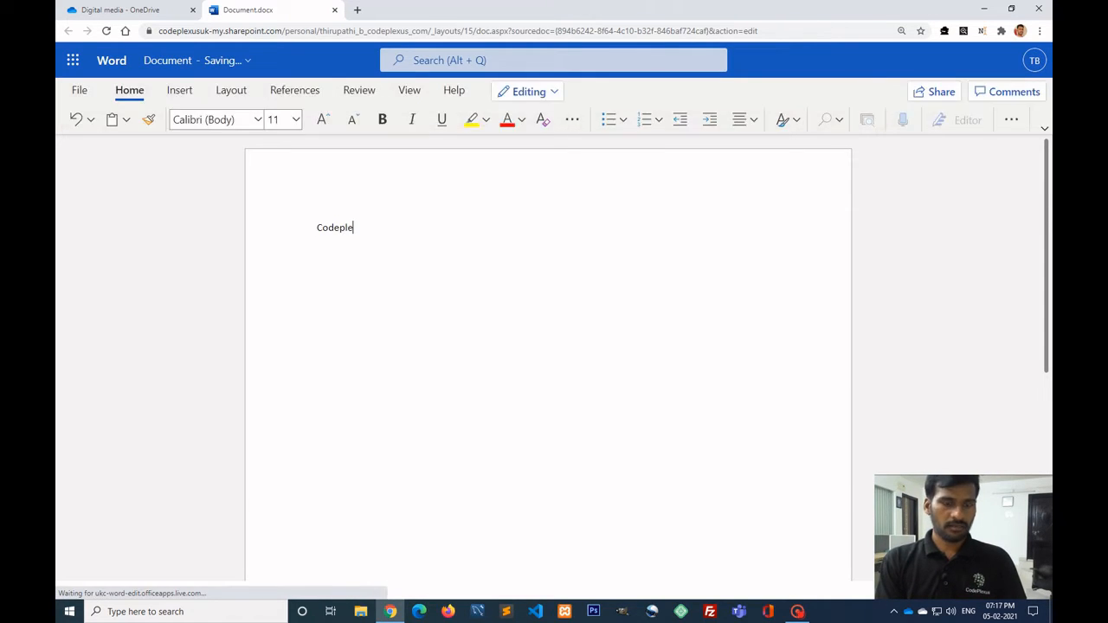
text(xus)
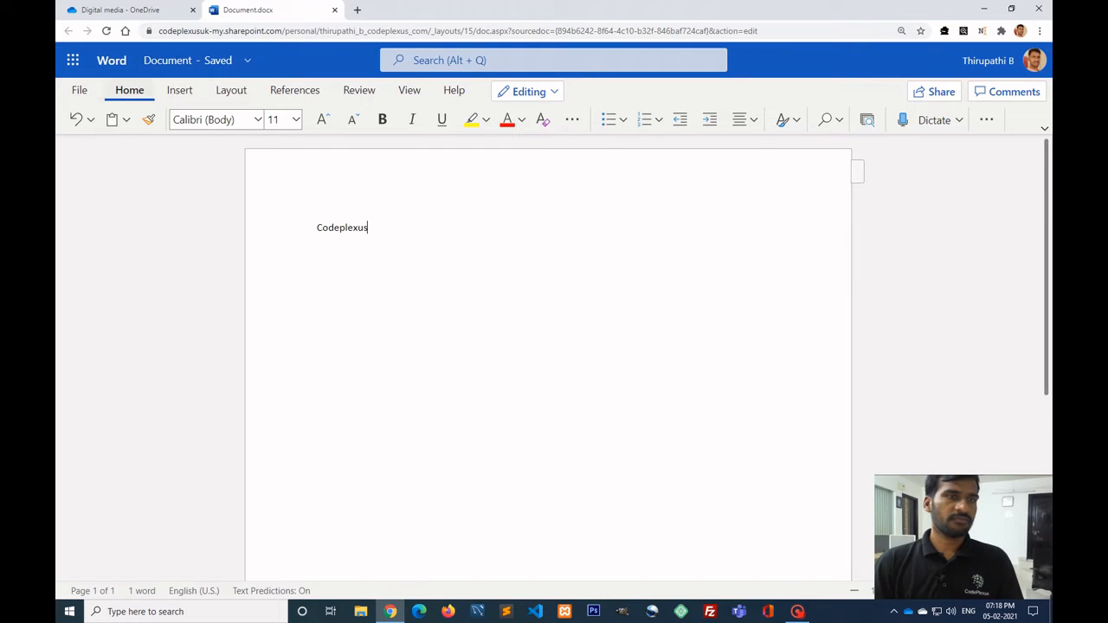
- Save a copy of the Word document as "Digital" in the Digital media folder
click(79, 91)
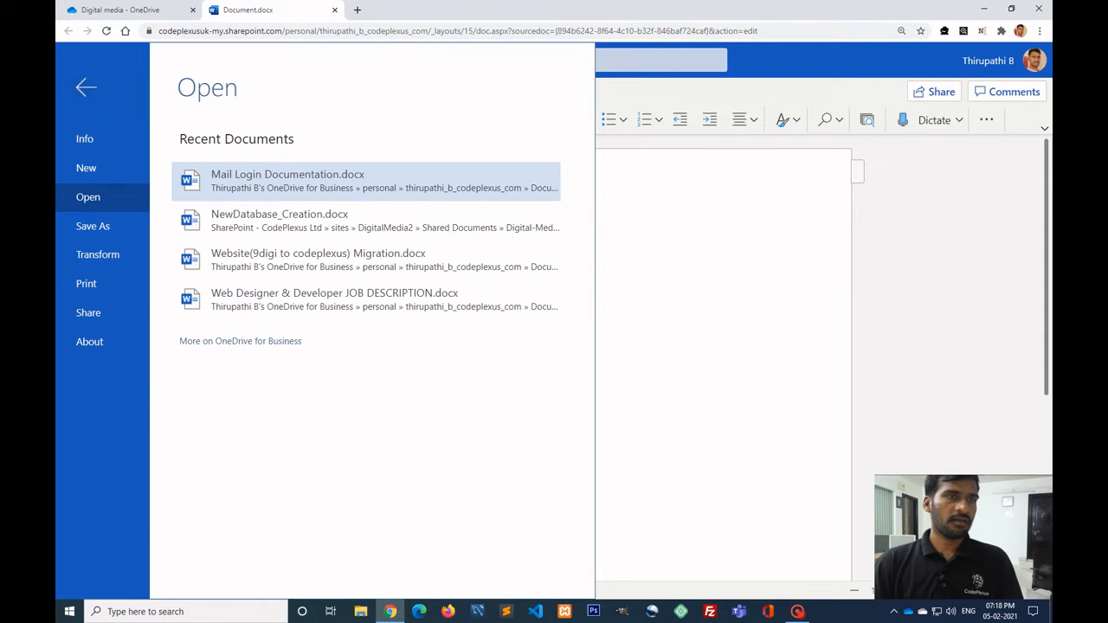
click(78, 90)
click(79, 90)
click(92, 226)
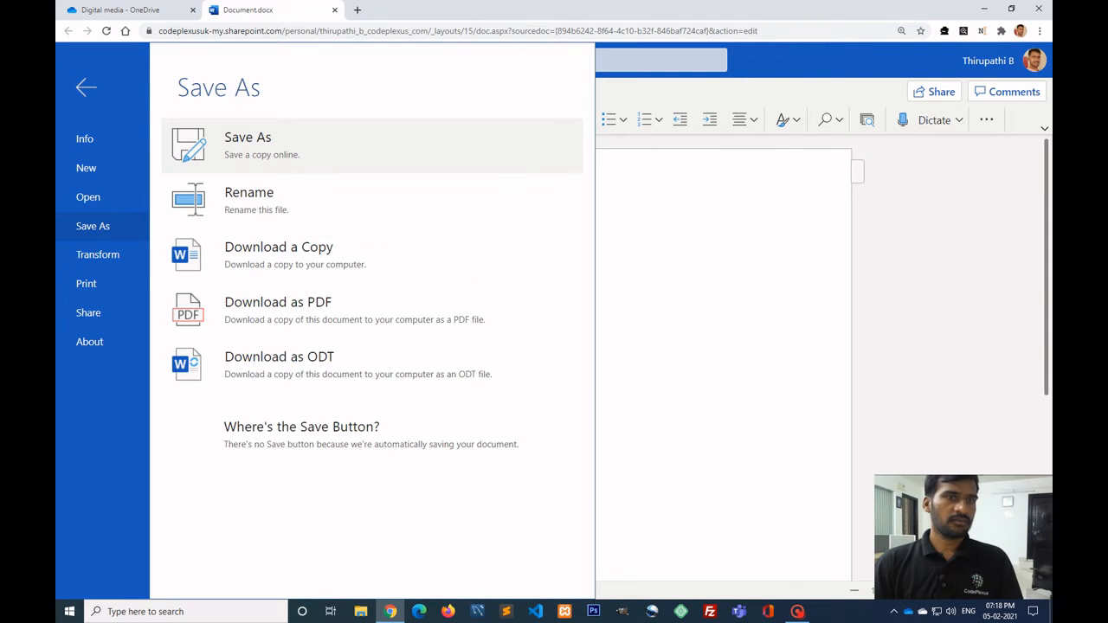
click(260, 145)
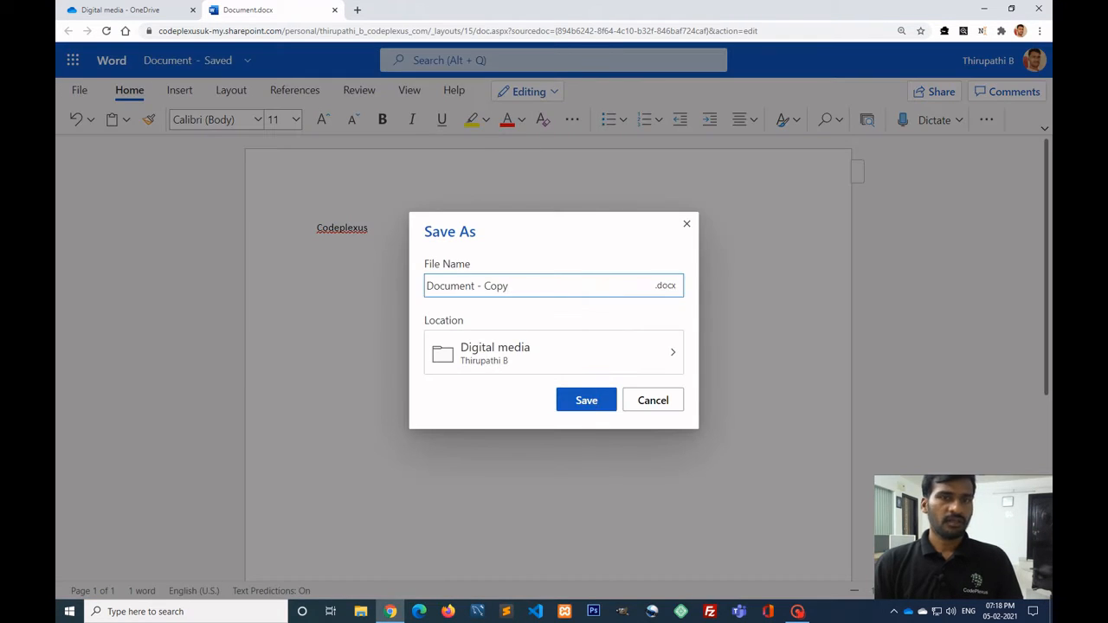
key(ctrl+a)
text(D)
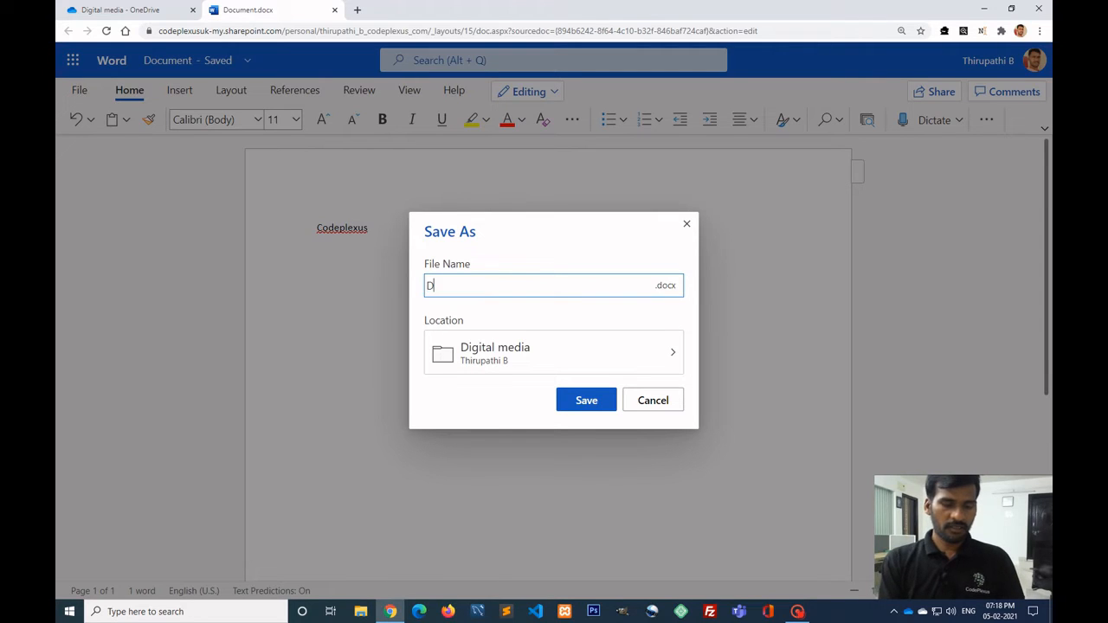
text(igital)
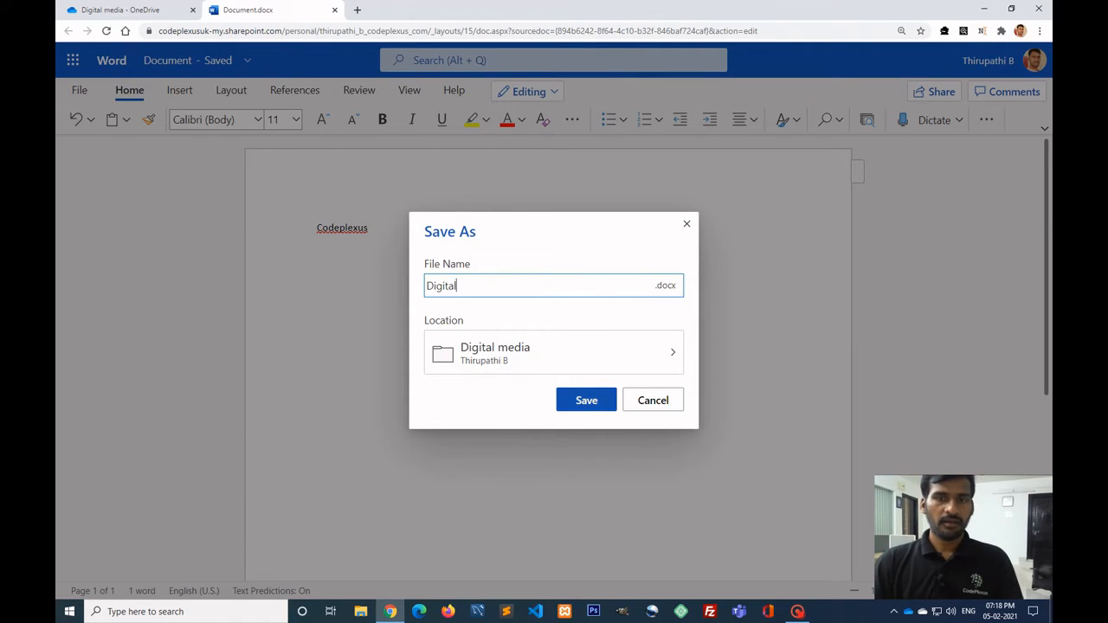
click(586, 400)
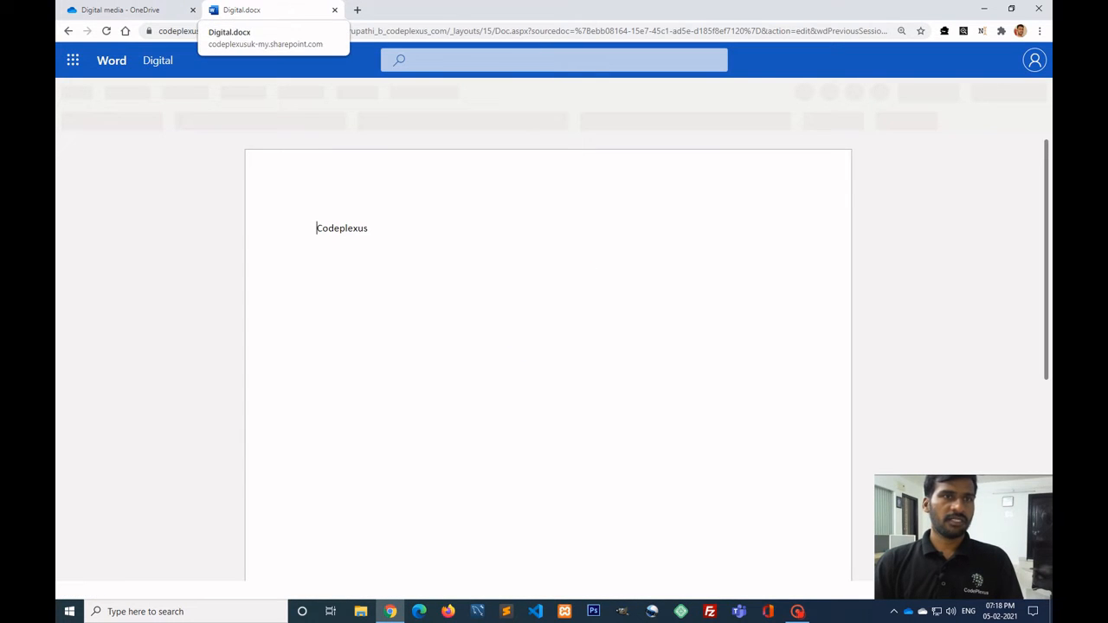
- Close the Digital document and refresh the Digital media folder's file list in OneDrive
click(334, 9)
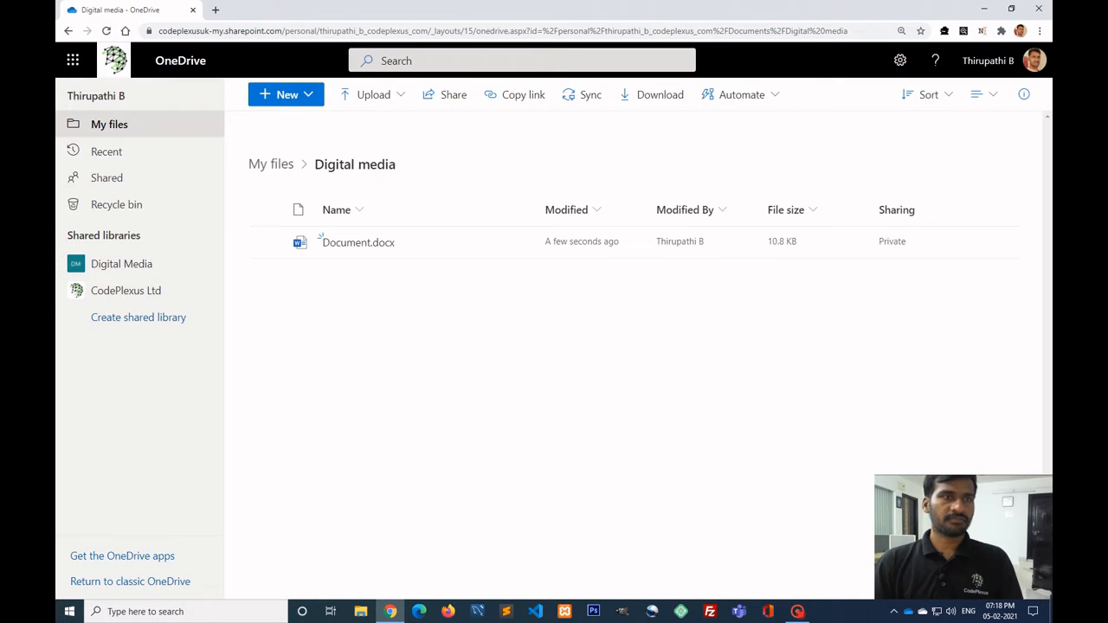
click(107, 31)
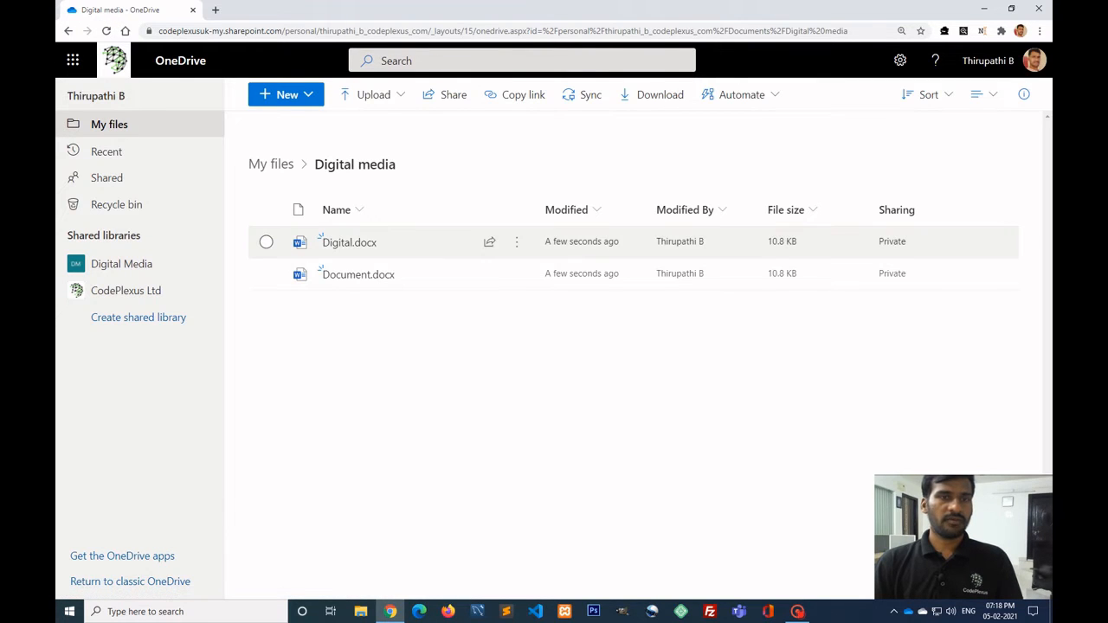
mouse_move(349, 245)
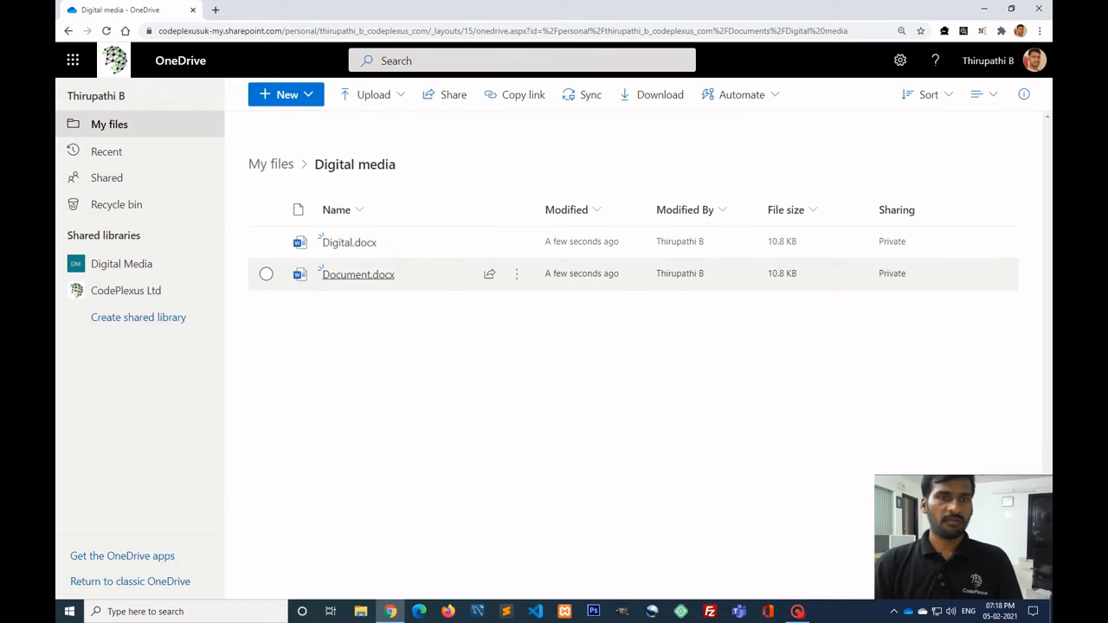
mouse_move(356, 277)
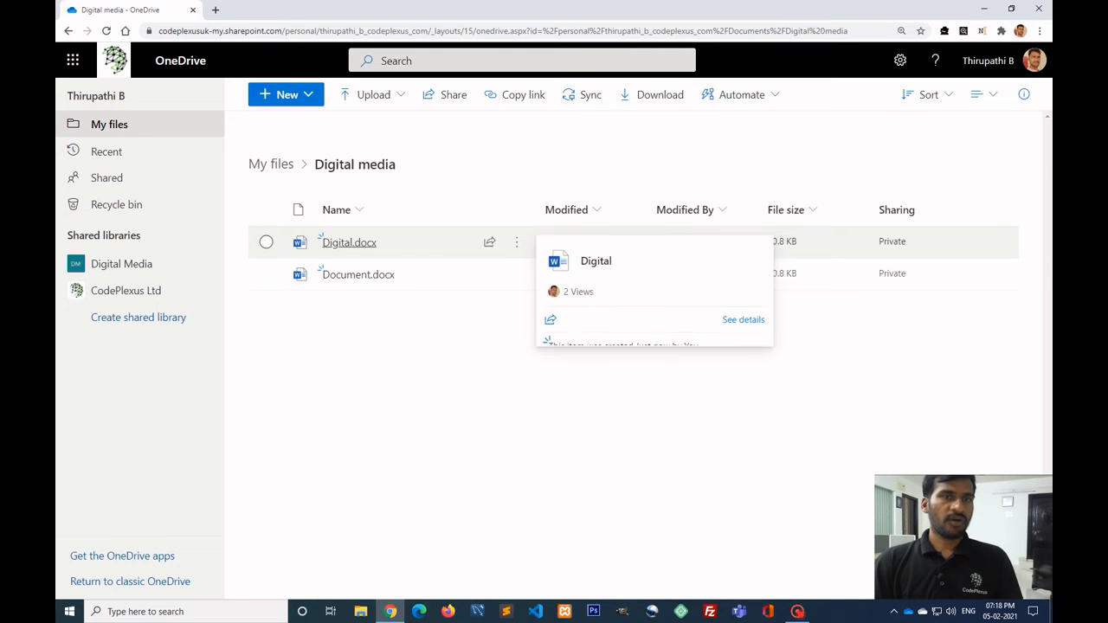
click(286, 94)
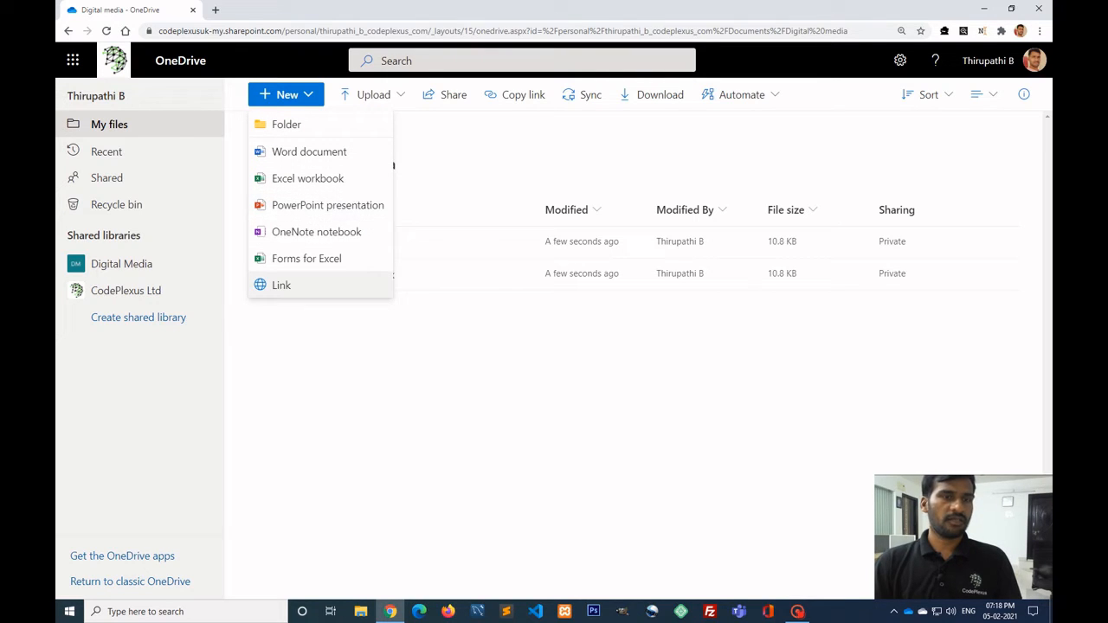
key(Escape)
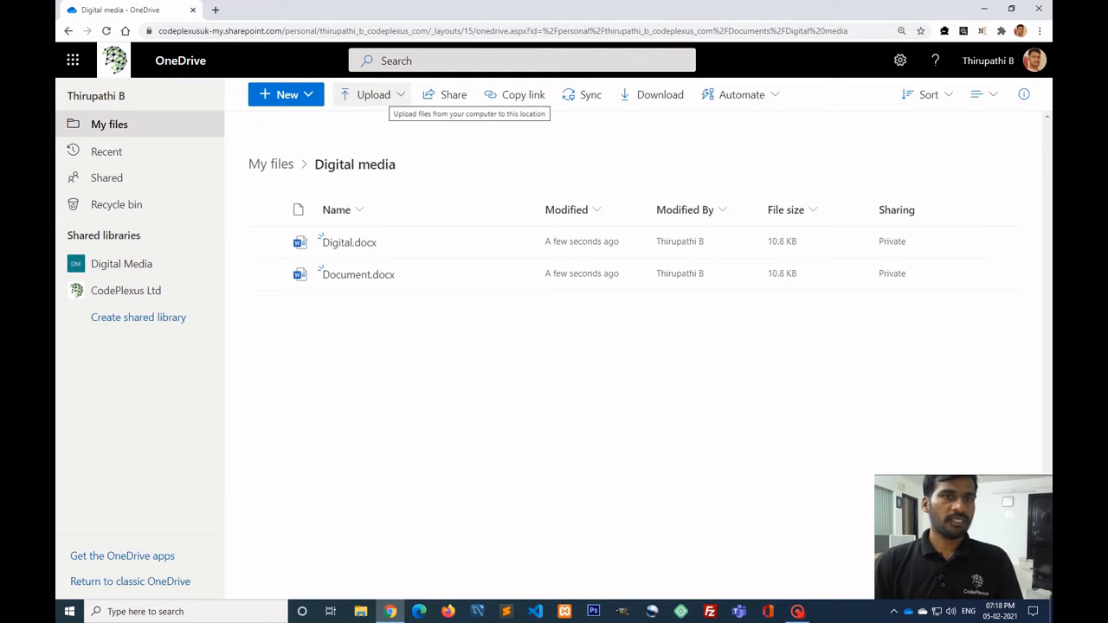
- Upload the file Book.xlsx from the computer's Downloads folder into the Digital media folder
click(373, 94)
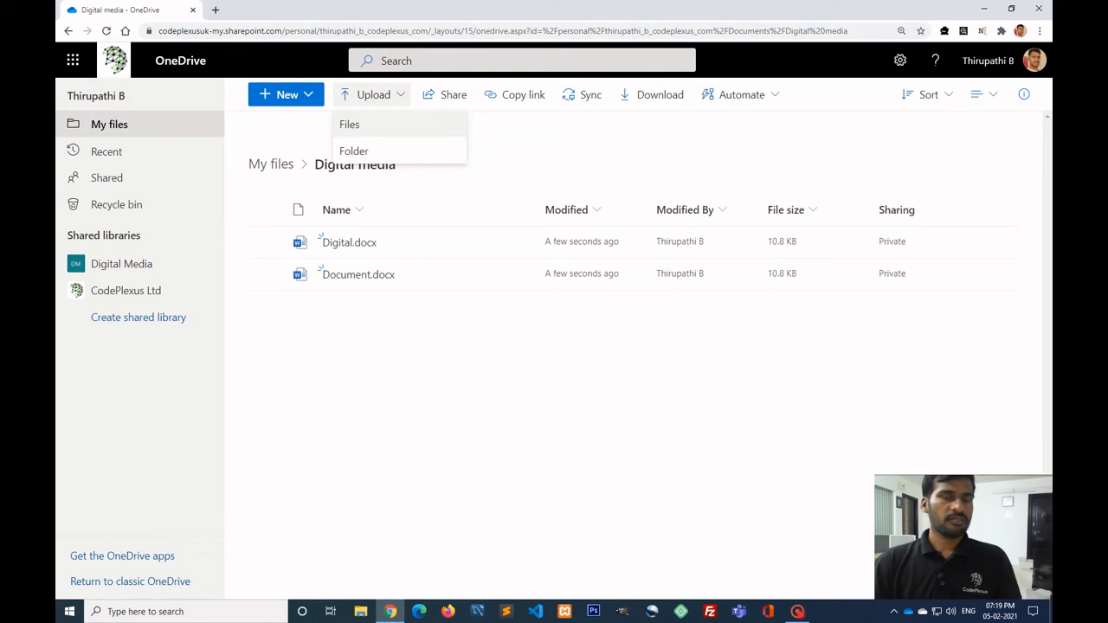
click(349, 124)
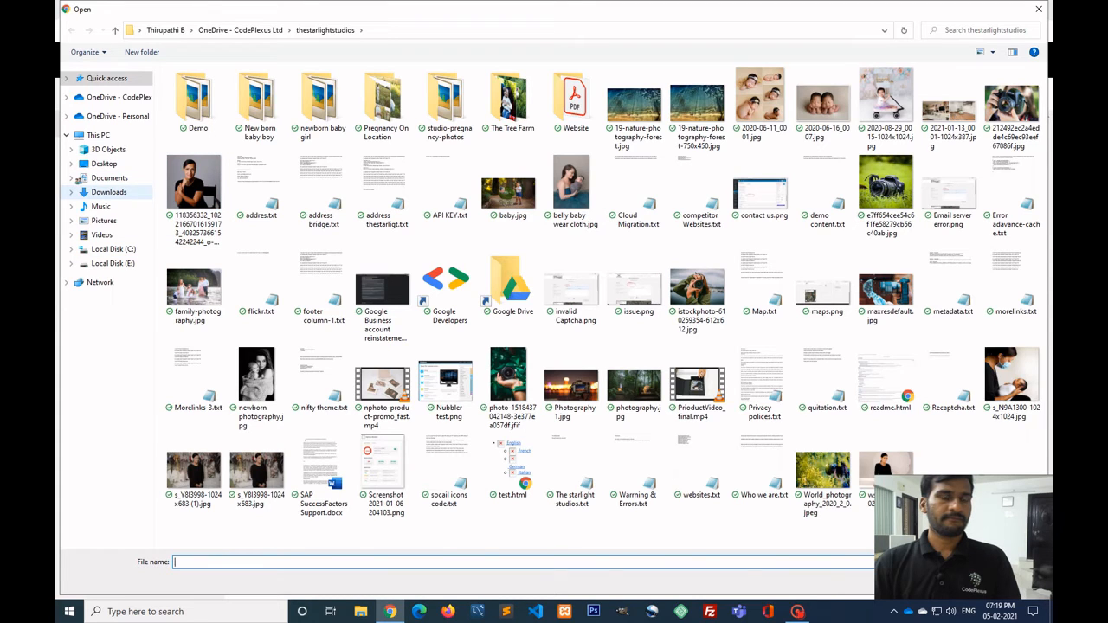
click(108, 192)
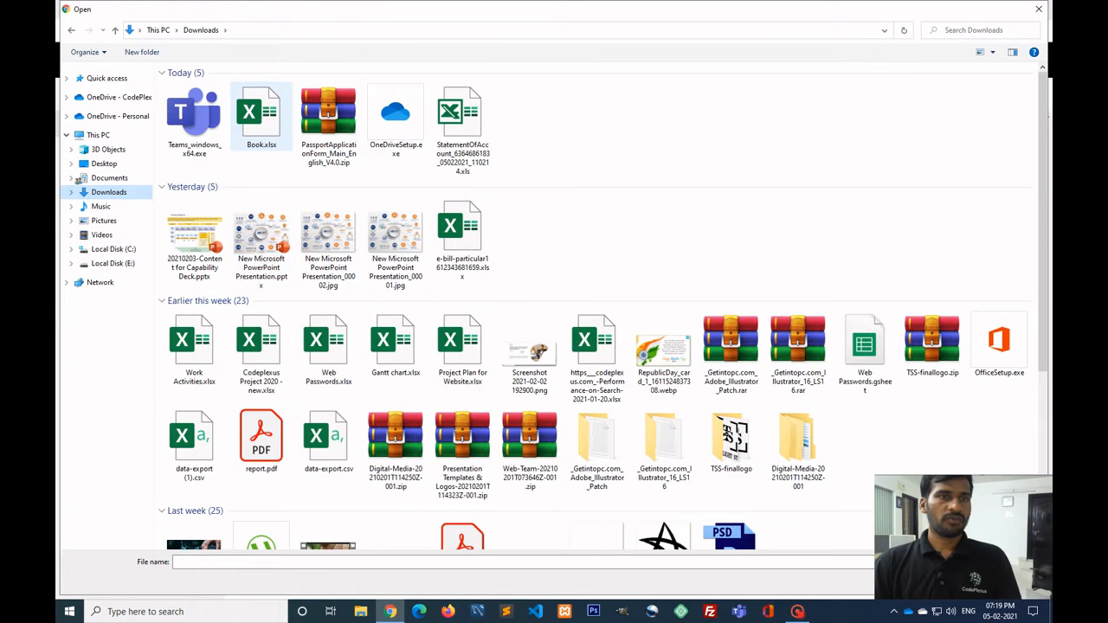
click(271, 110)
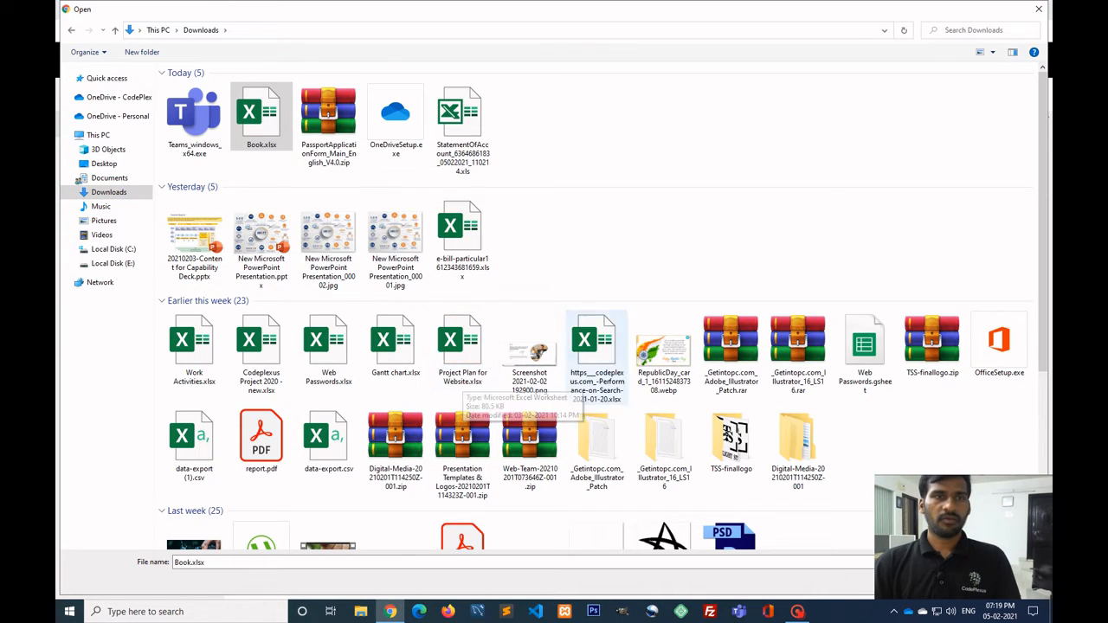
click(951, 580)
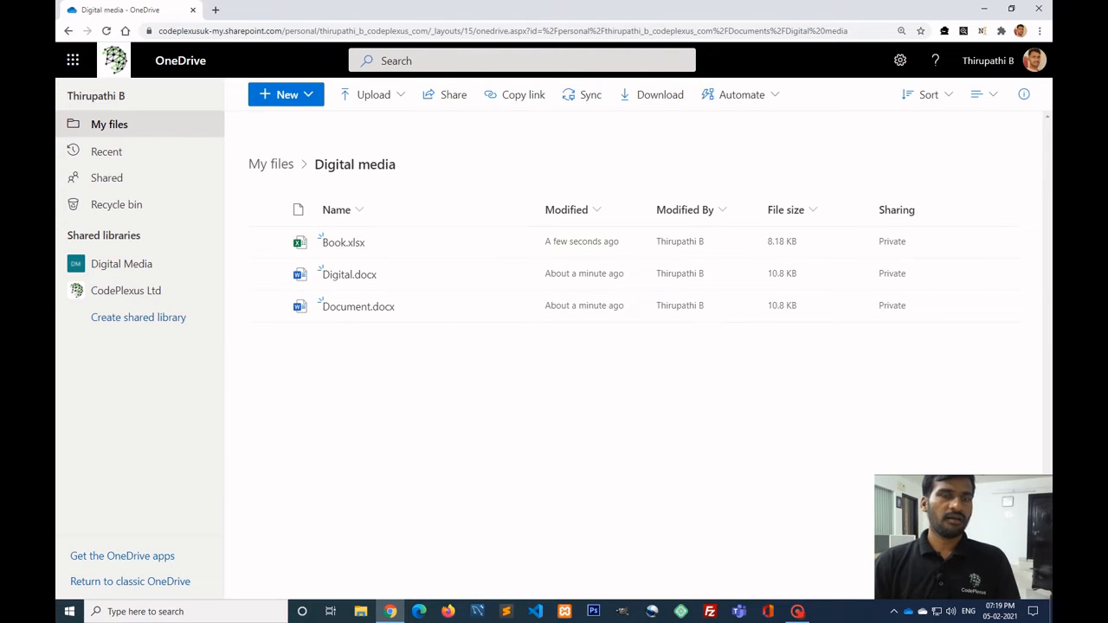
- Upload the whole folder "New" from Downloads into the Digital media folder, allowing the site to receive its files
click(373, 94)
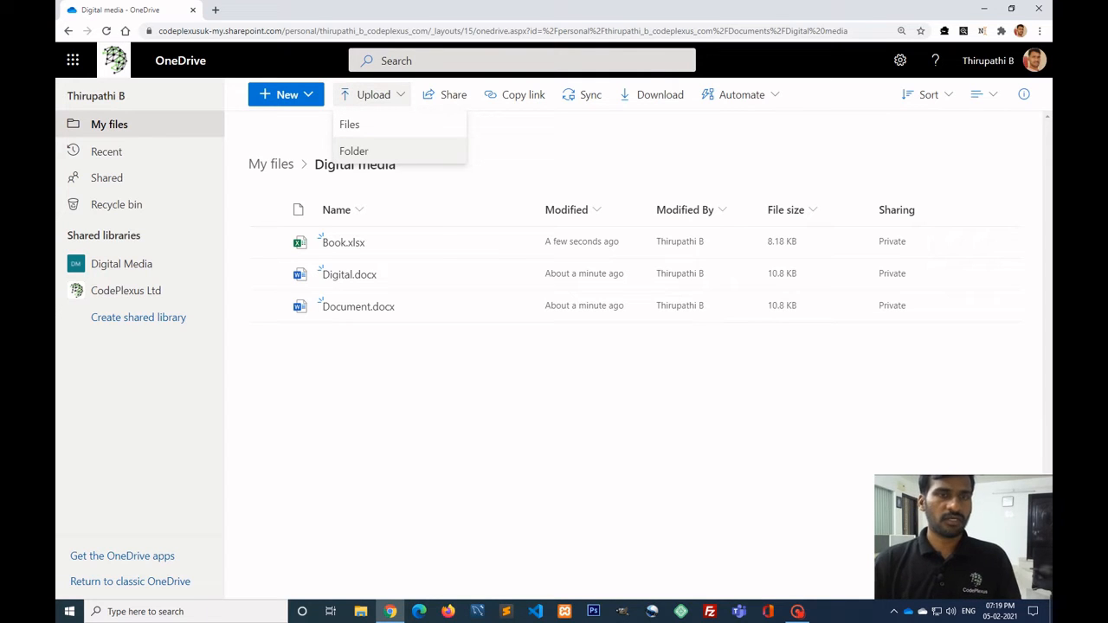
click(353, 151)
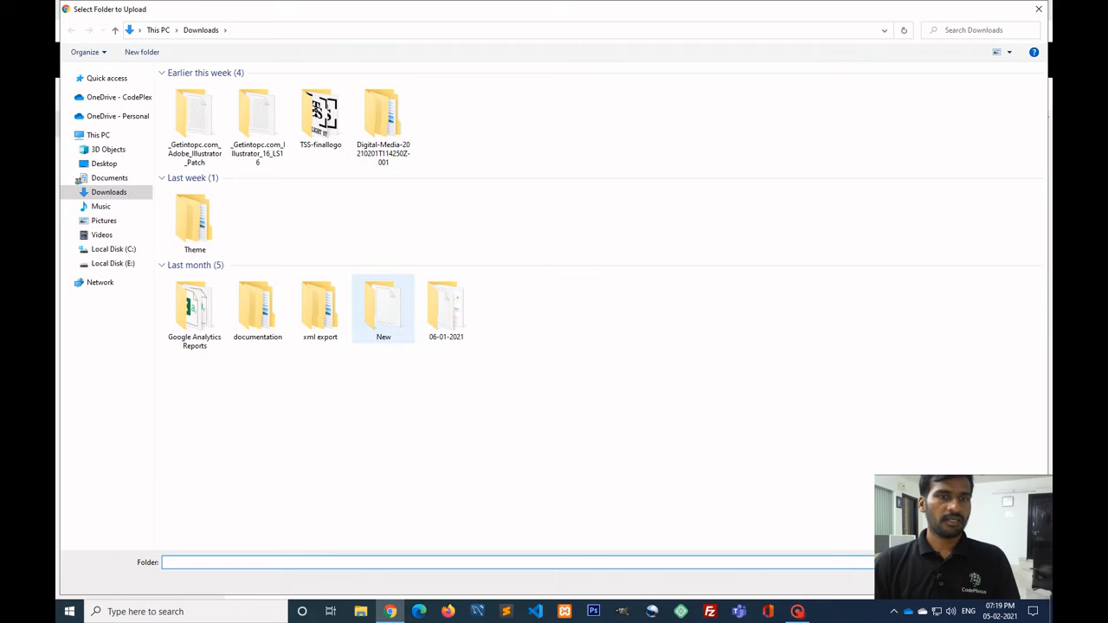
click(384, 308)
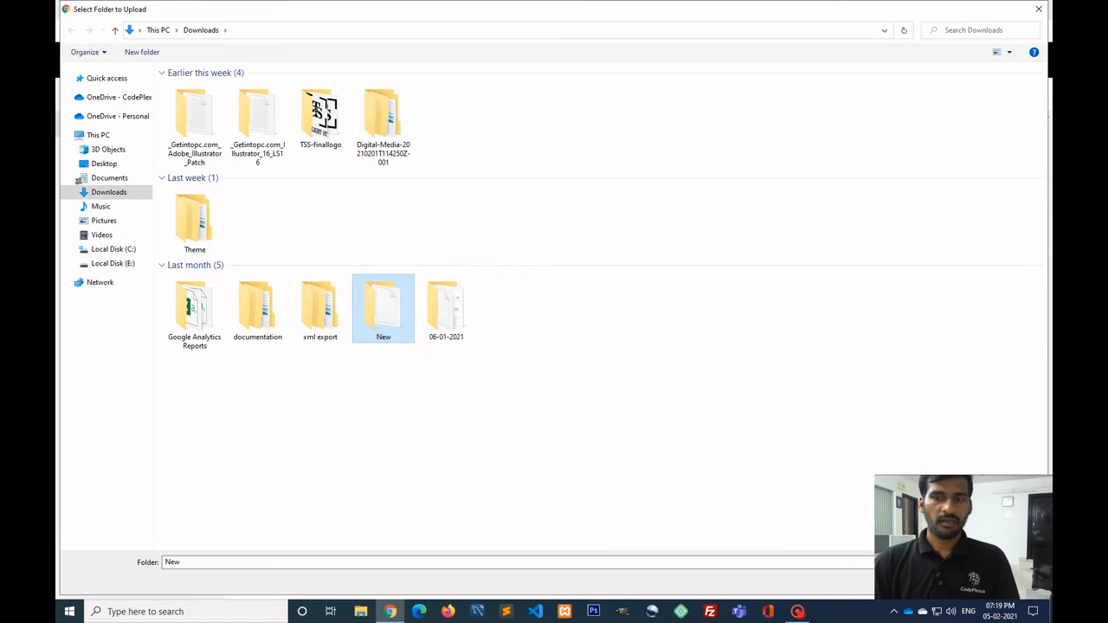
click(947, 580)
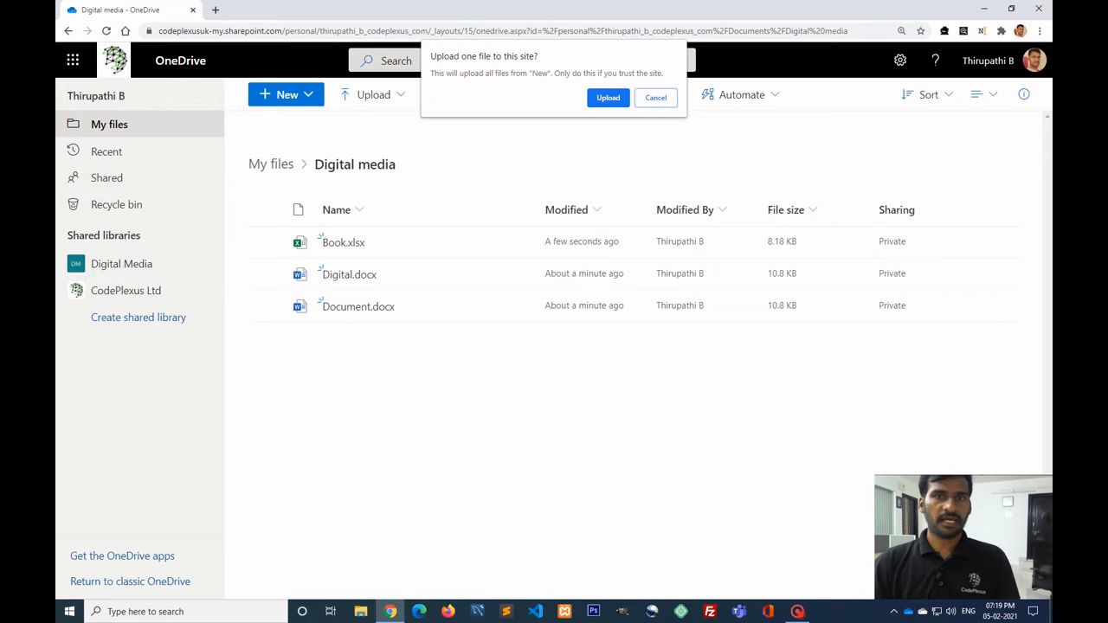
click(608, 97)
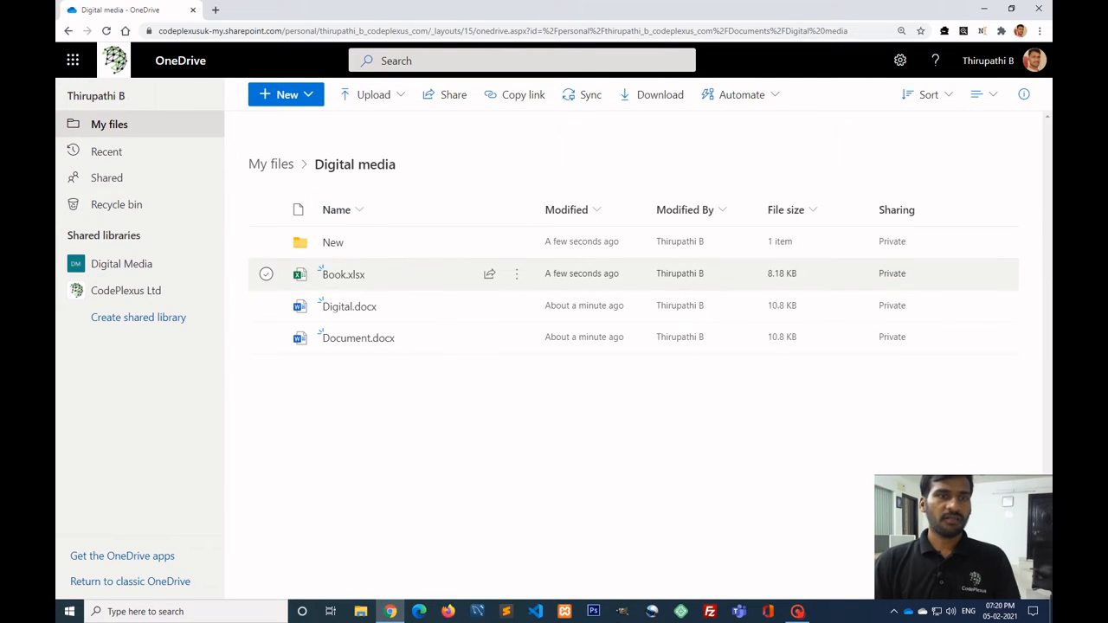
click(266, 273)
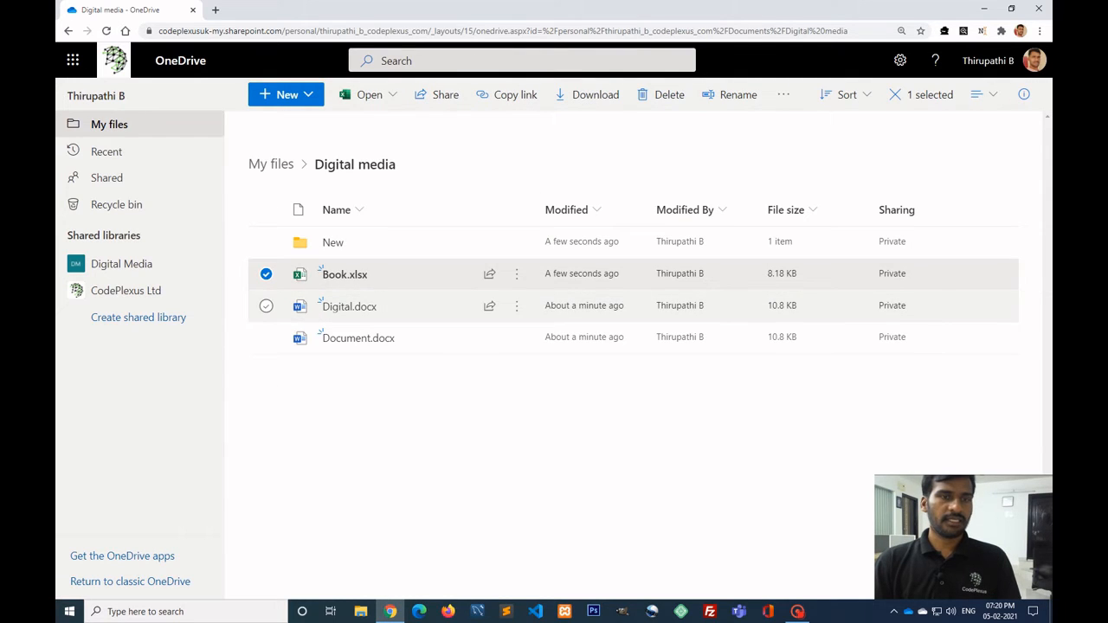
click(266, 306)
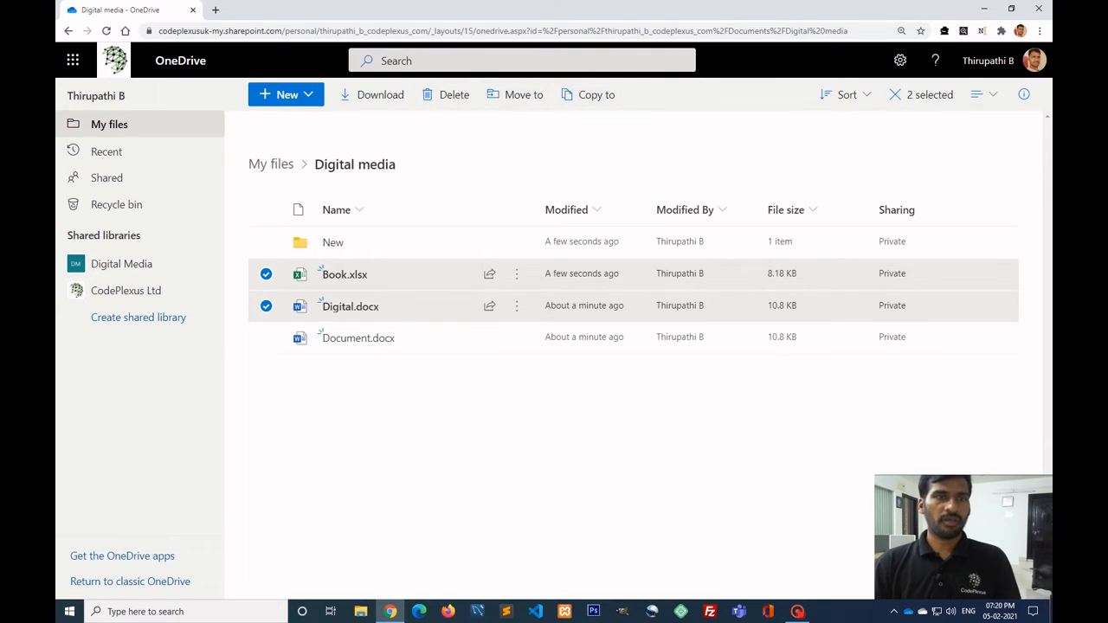
click(266, 306)
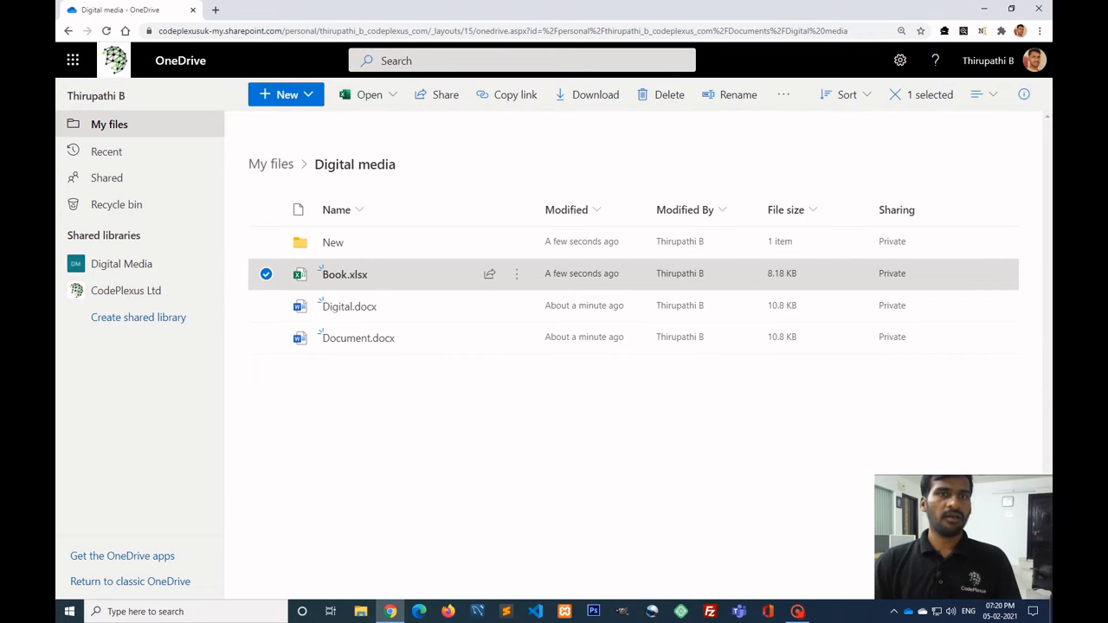
click(265, 275)
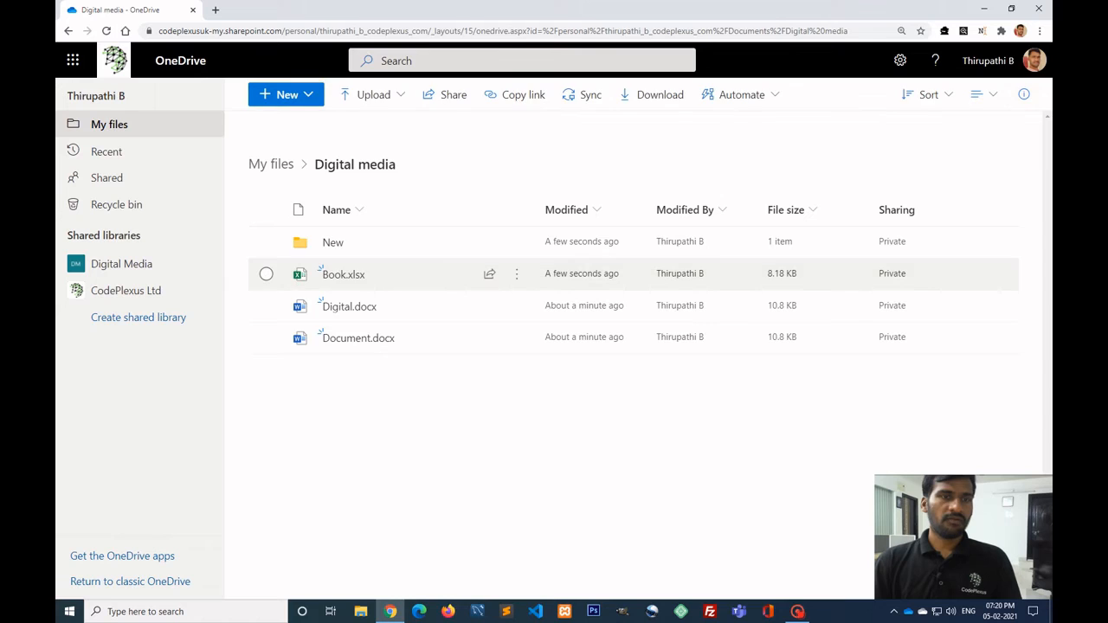
- Send a colleague a link to Book.xlsx that lets anyone with the link edit, and copy the file's sharing link
click(266, 275)
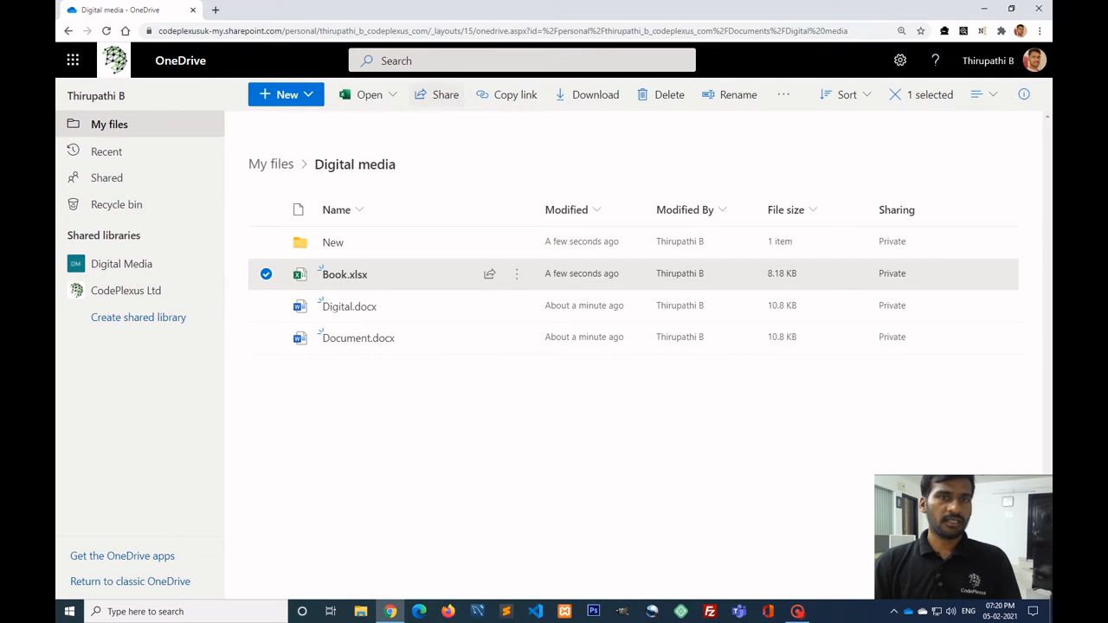
click(437, 95)
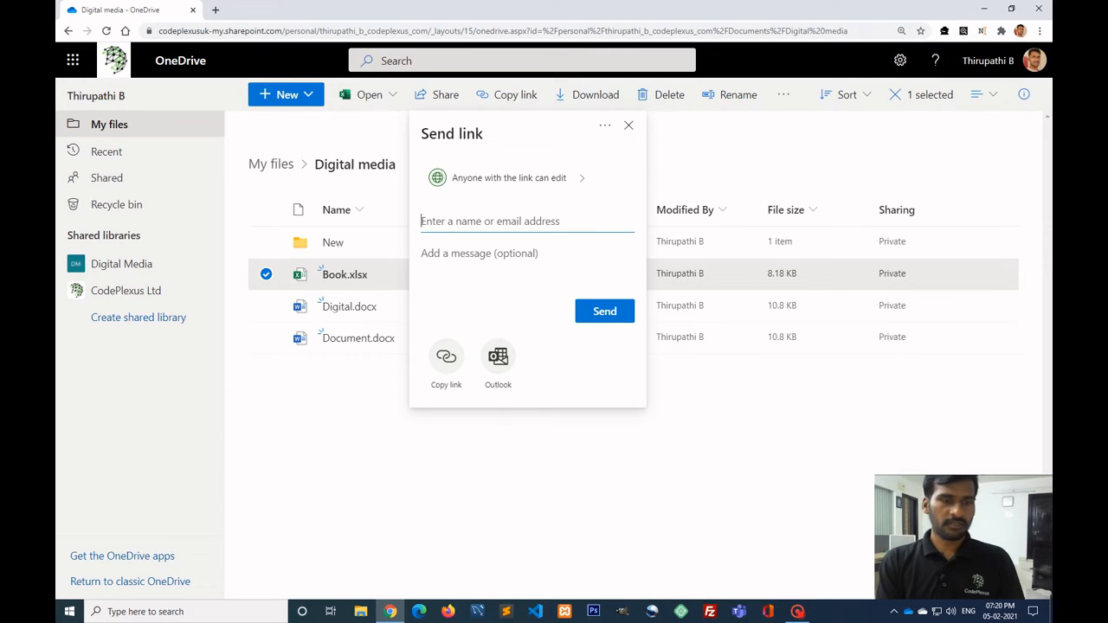
text(ara)
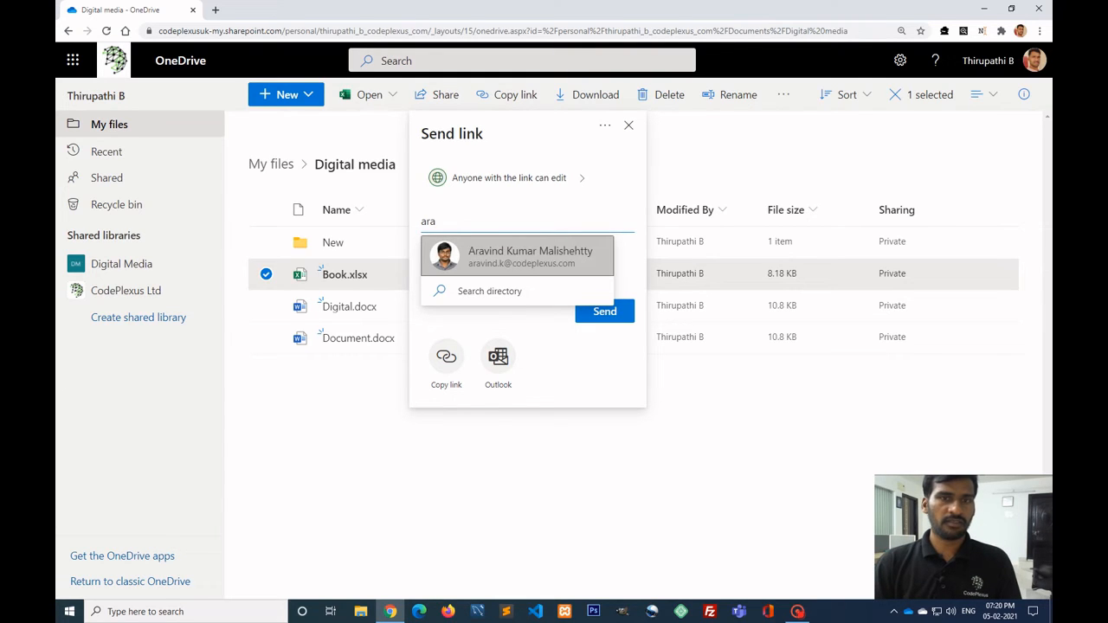
key(Return)
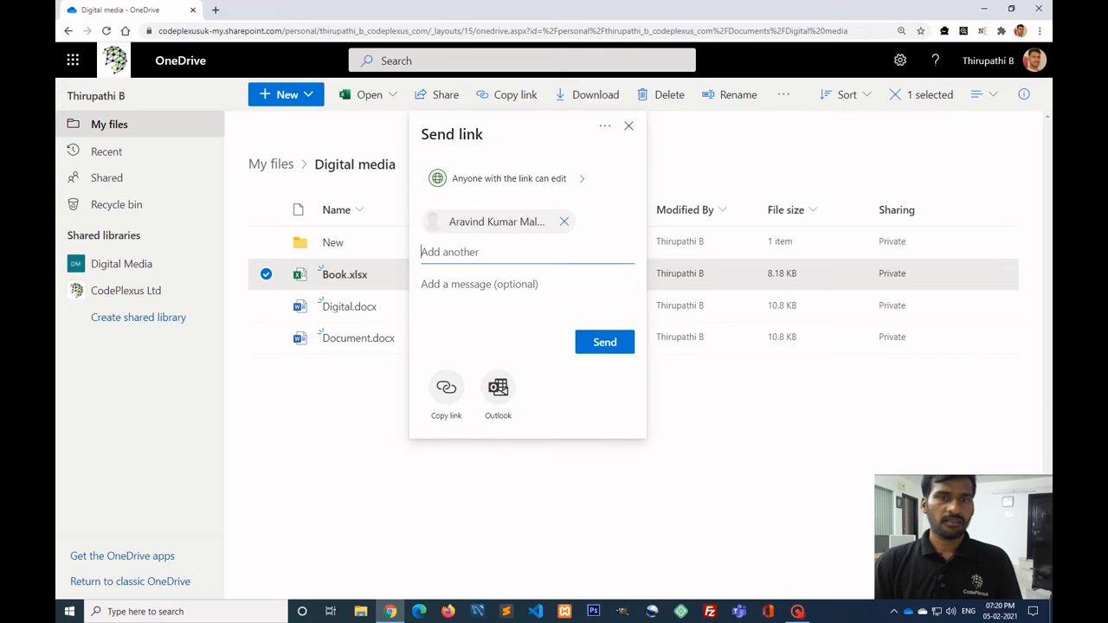
click(605, 342)
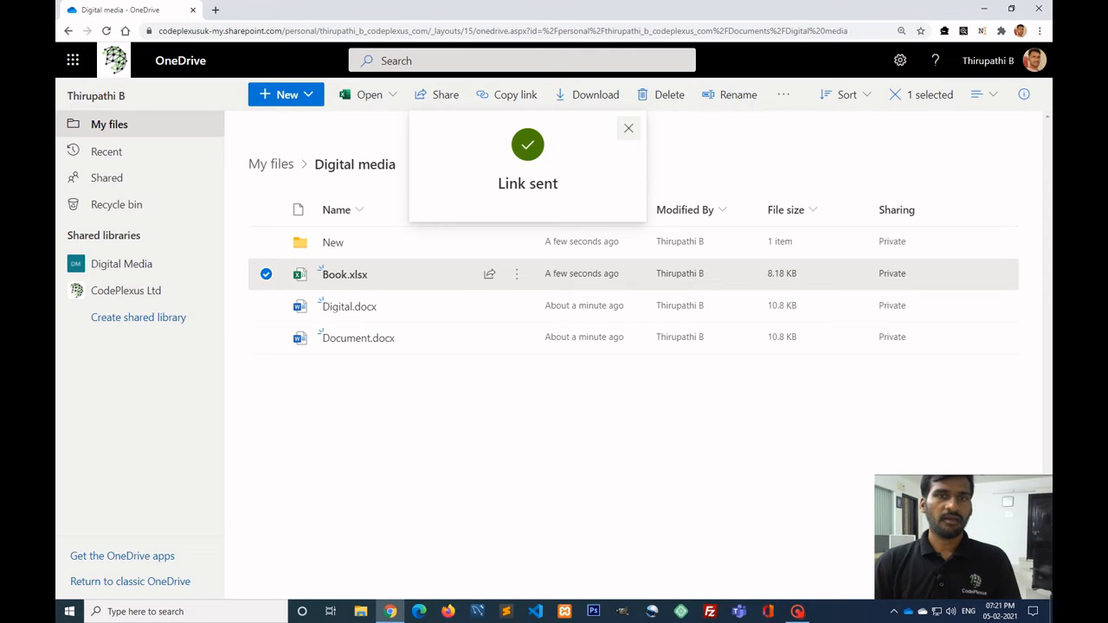
click(628, 128)
click(506, 94)
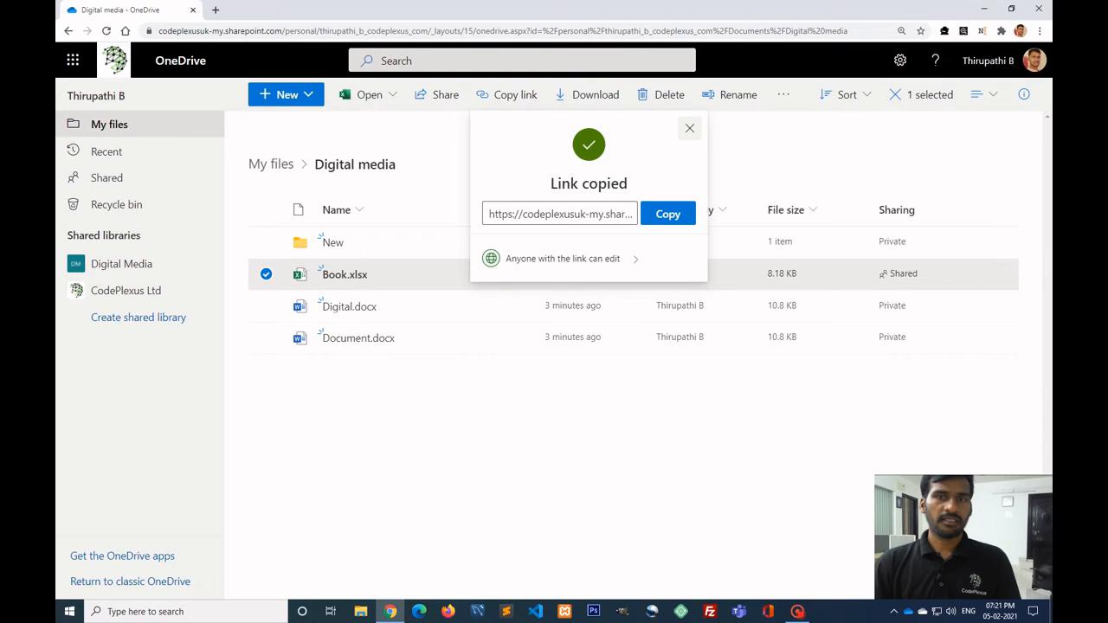
click(689, 128)
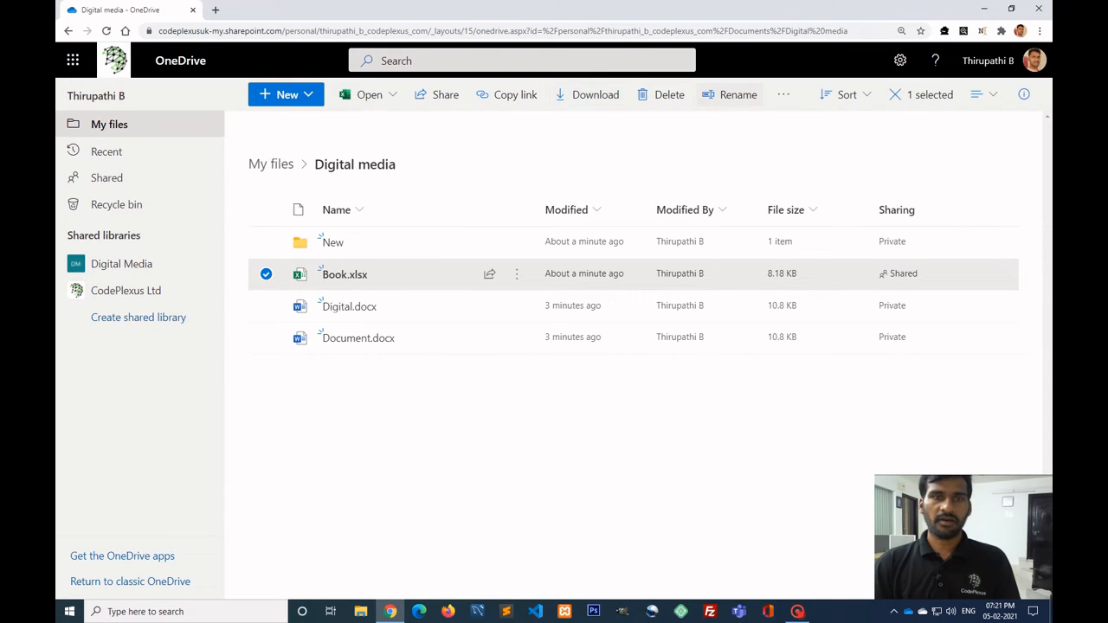
- Rename Book.xlsx in the Digital media folder to media
click(732, 95)
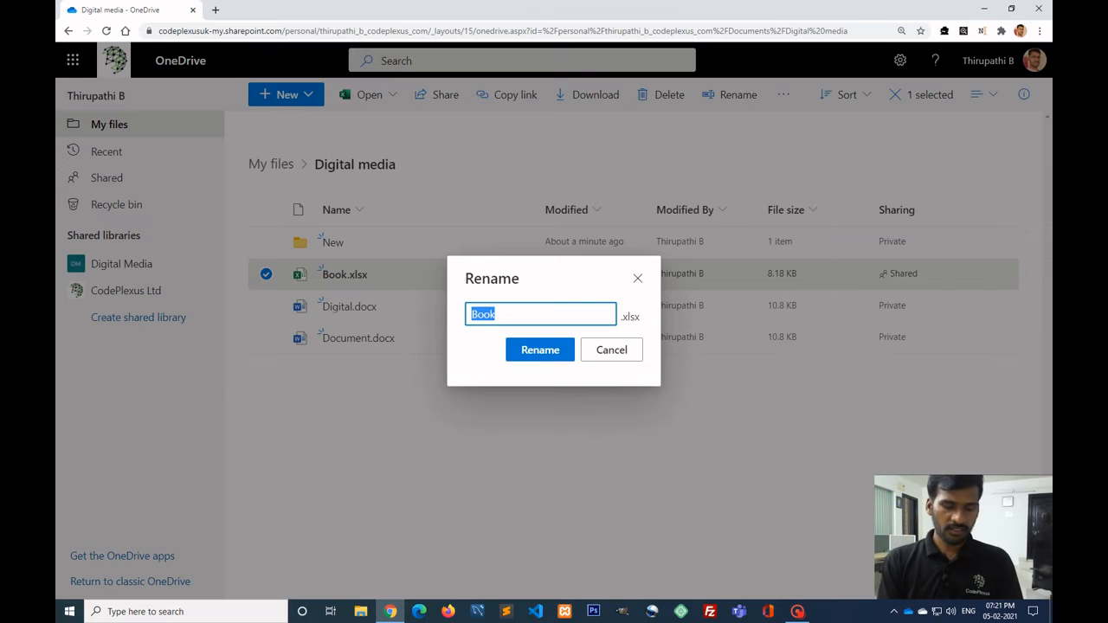
text(media)
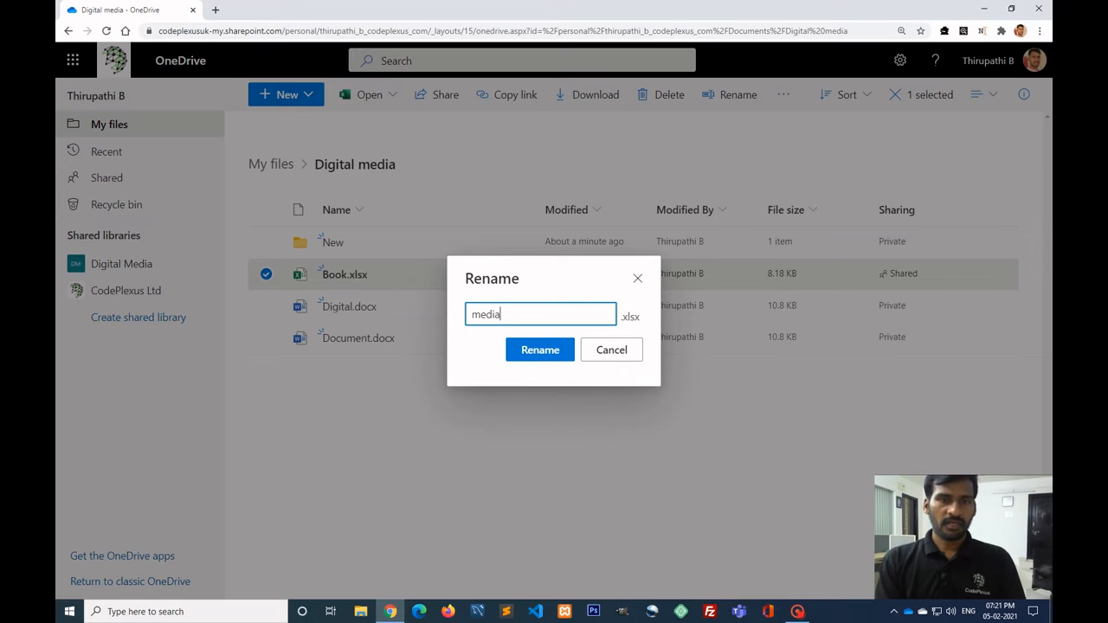
key(Return)
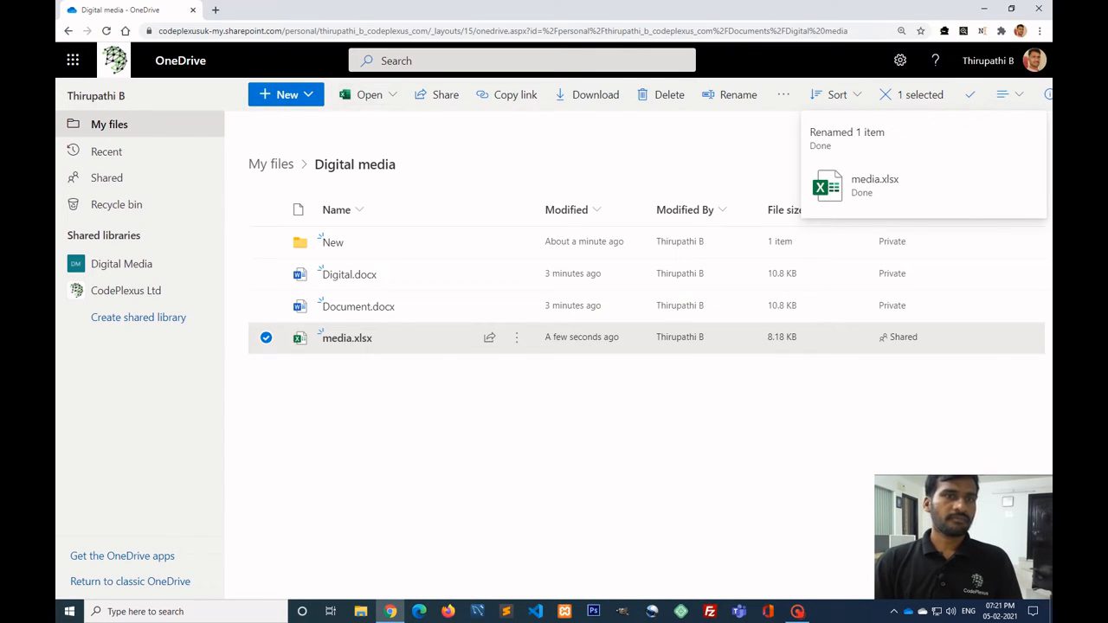
- Go back to My files and sync the OneDrive files to the computer
click(109, 124)
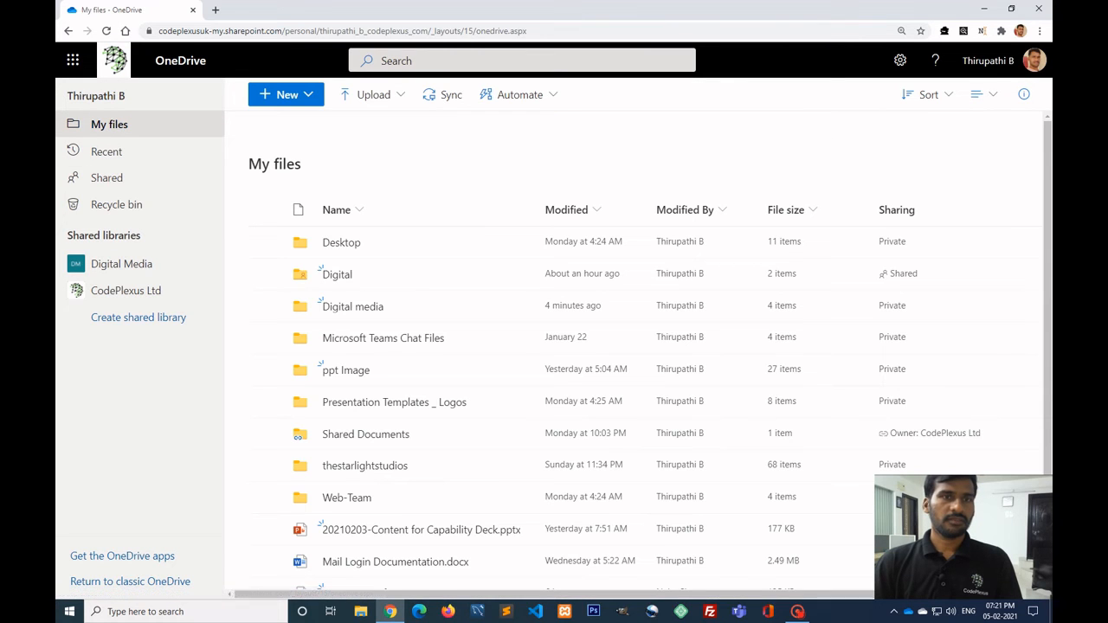
click(373, 94)
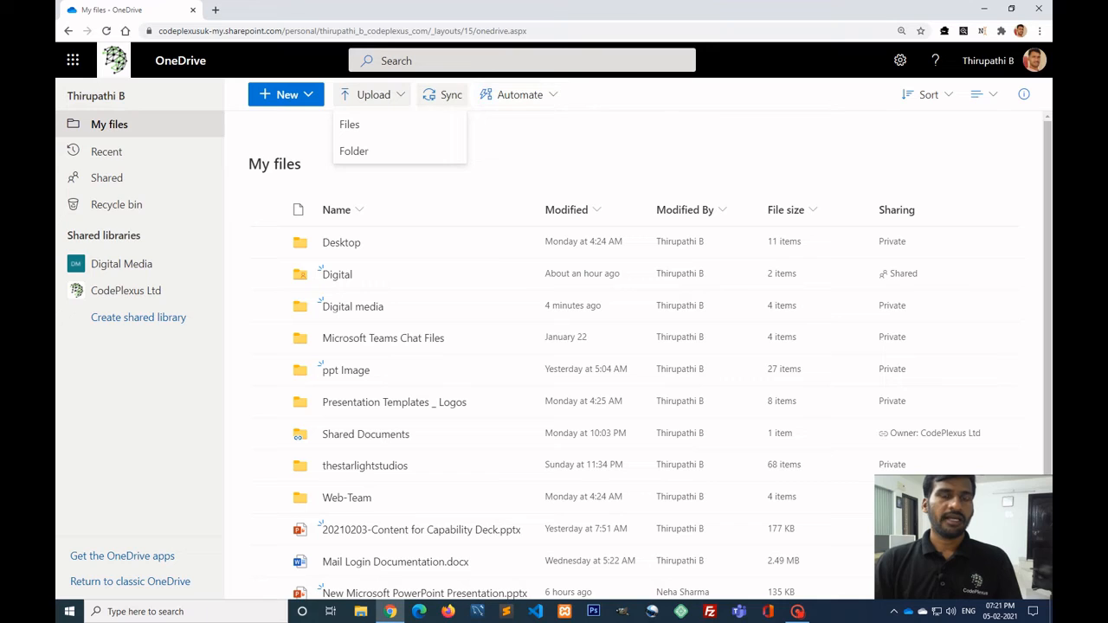
click(554, 149)
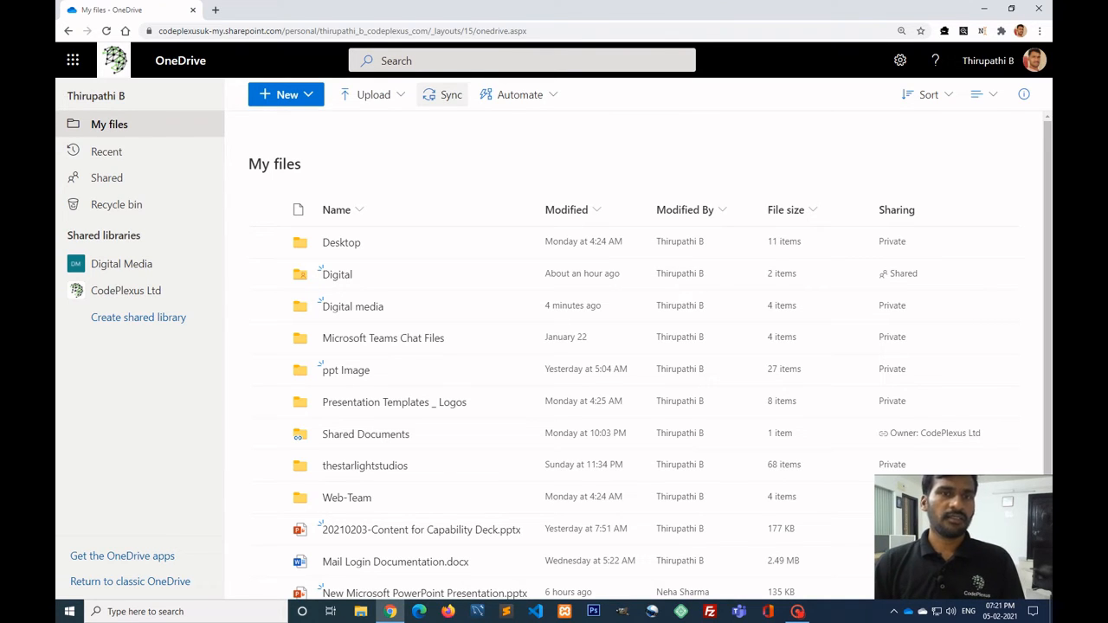
click(443, 94)
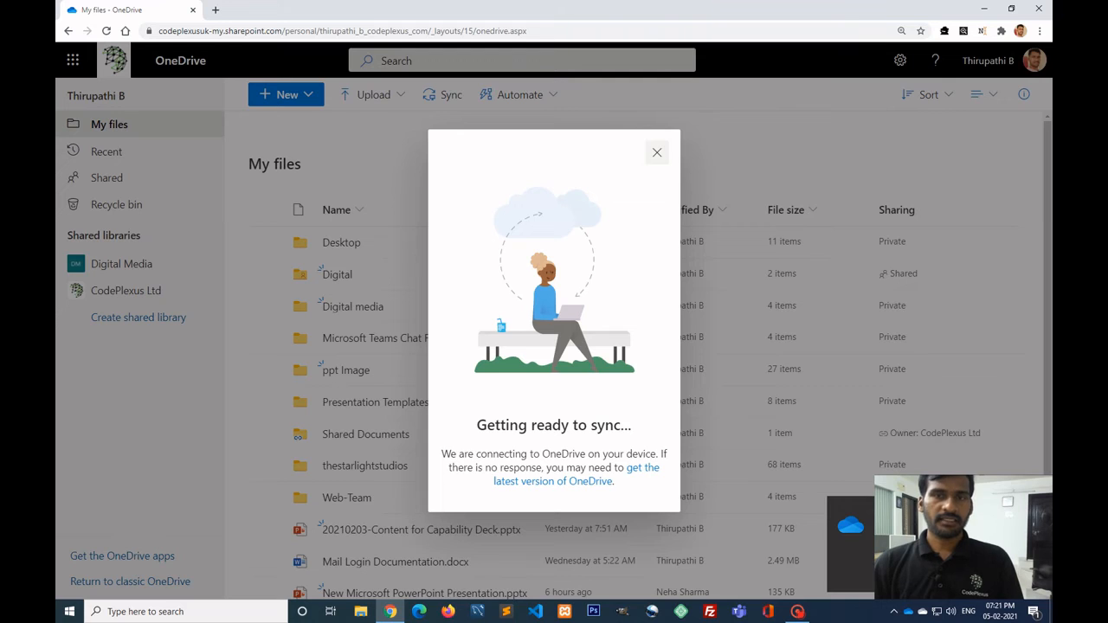
click(657, 152)
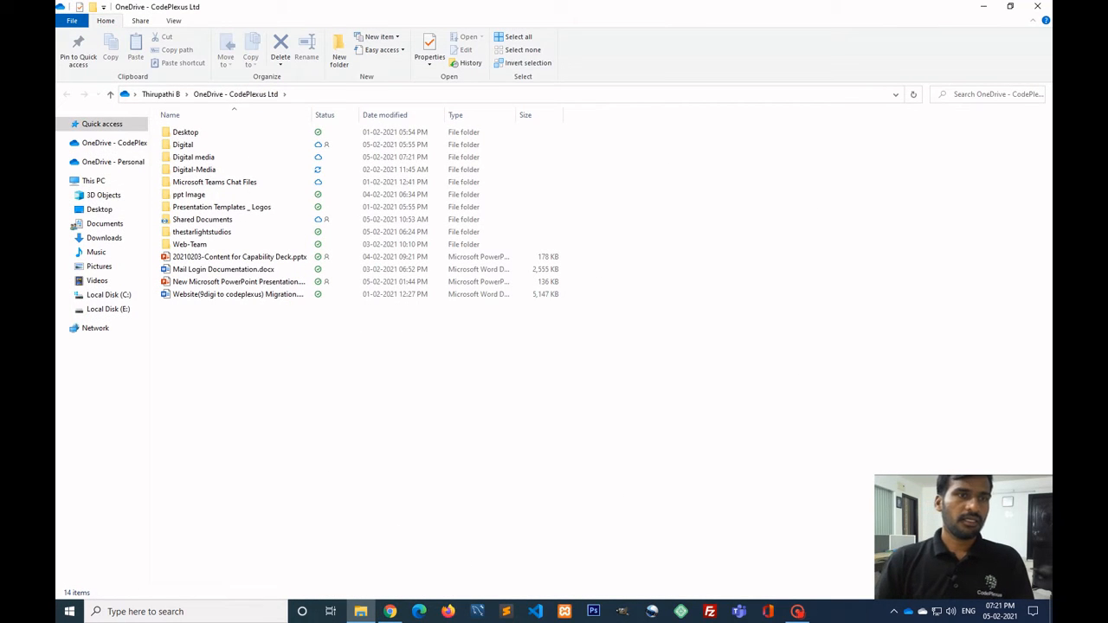
drag(251, 344, 237, 128)
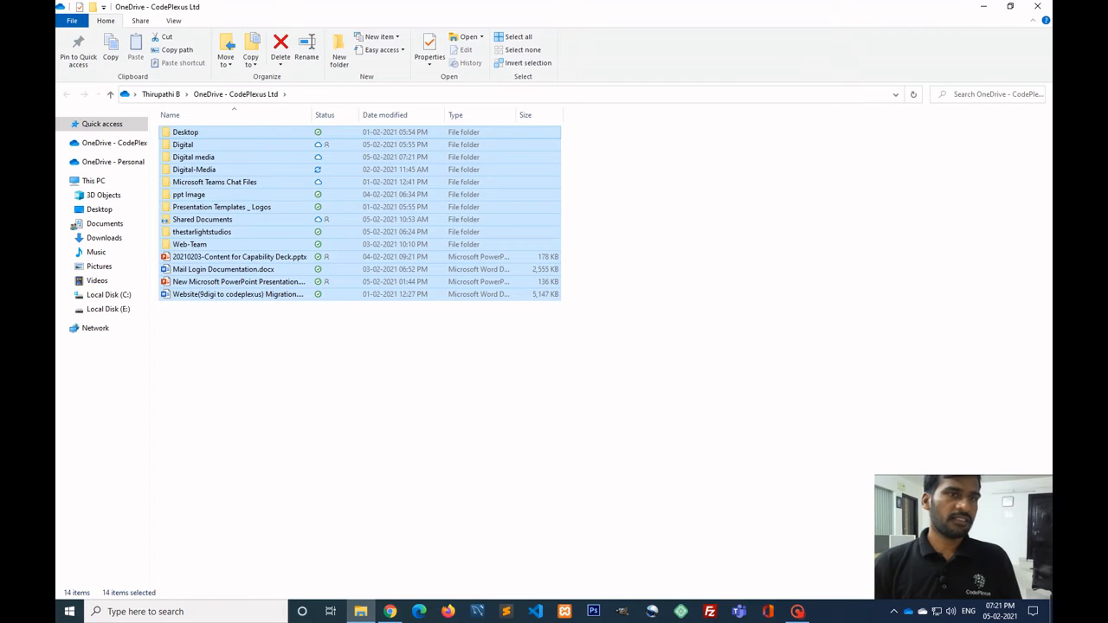
click(258, 327)
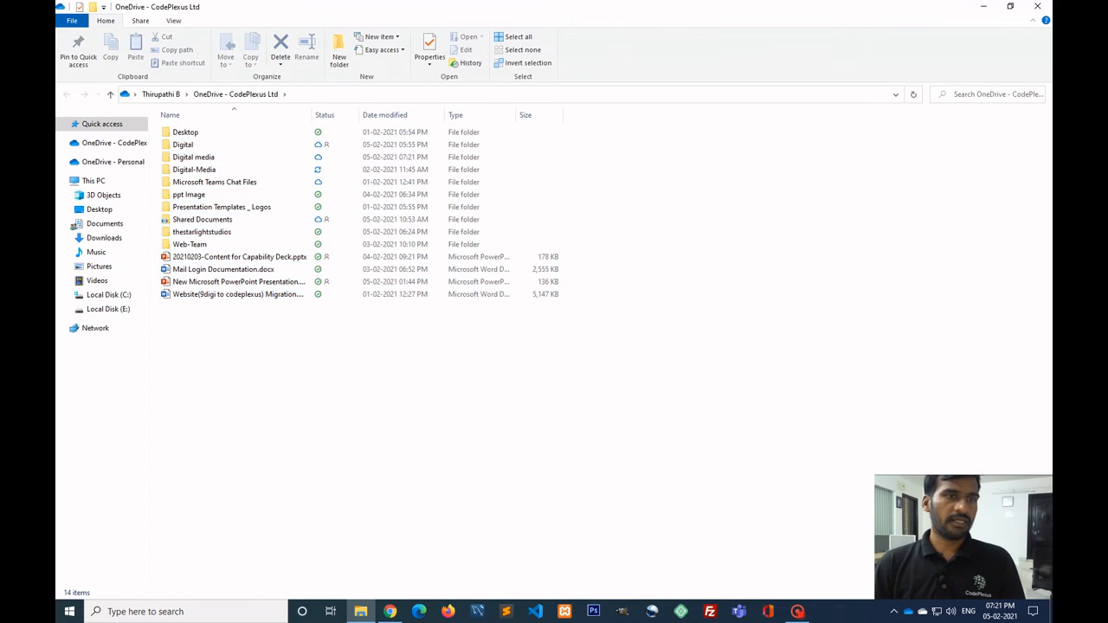
drag(258, 327, 274, 356)
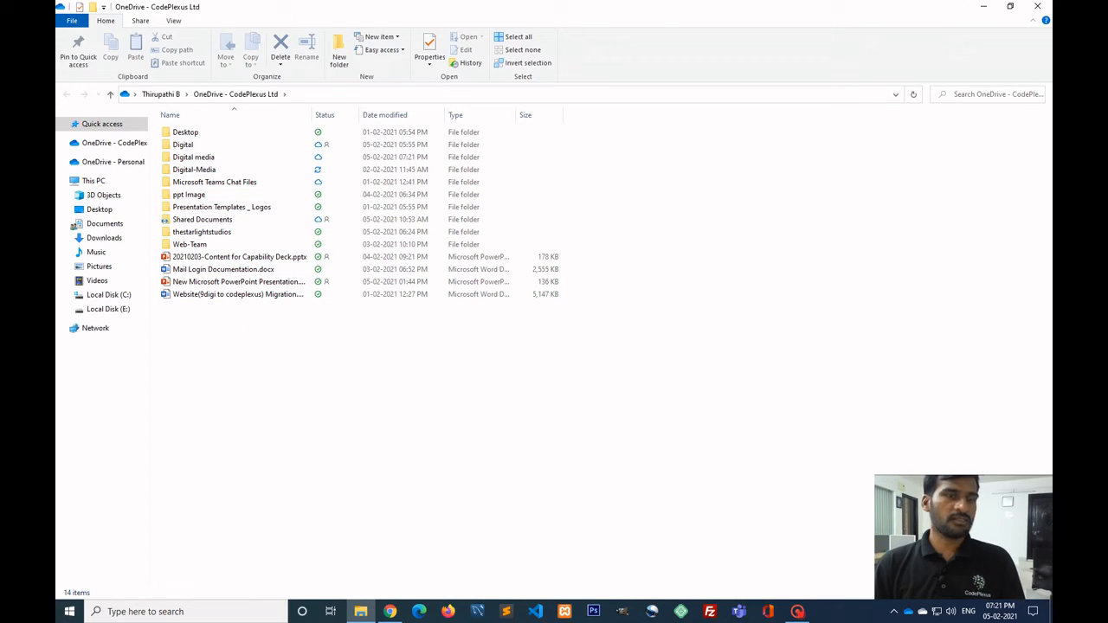
right_click(225, 354)
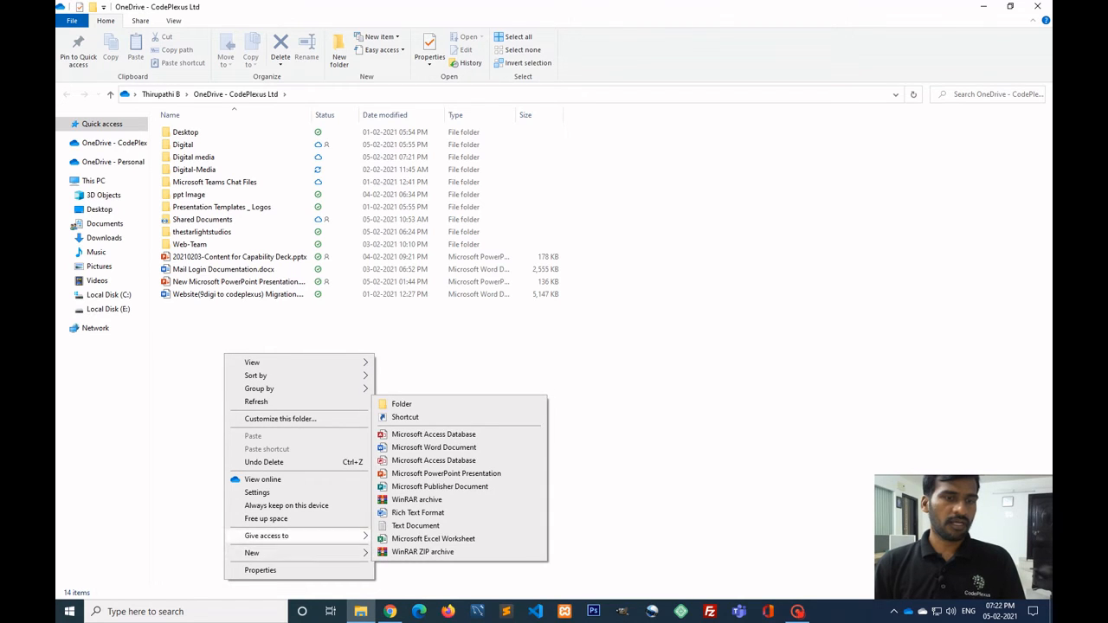
mouse_move(295, 553)
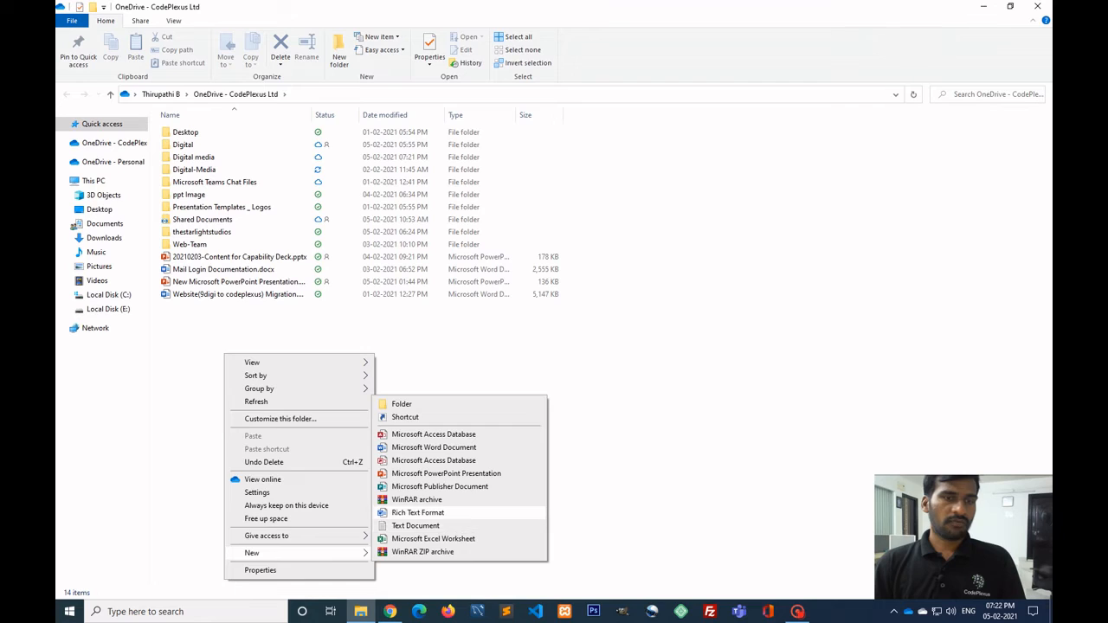
click(424, 512)
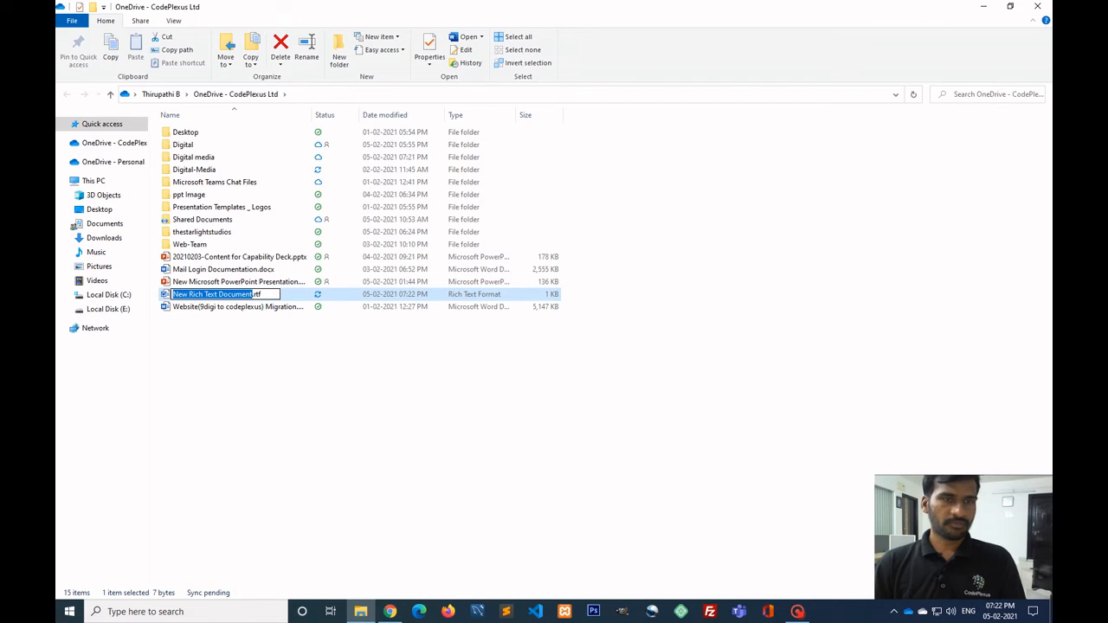
key(Escape)
key(Delete)
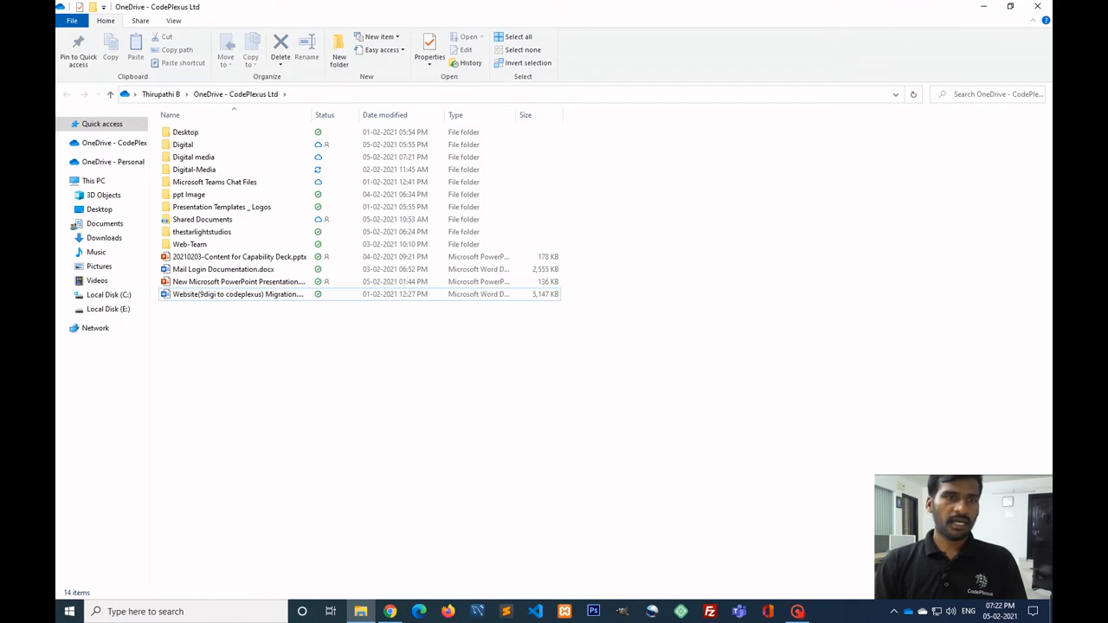
- Create a new Microsoft Excel worksheet in the synced OneDrive - CodePlexus Ltd folder, named with the account owner's first name
right_click(235, 346)
mouse_move(277, 381)
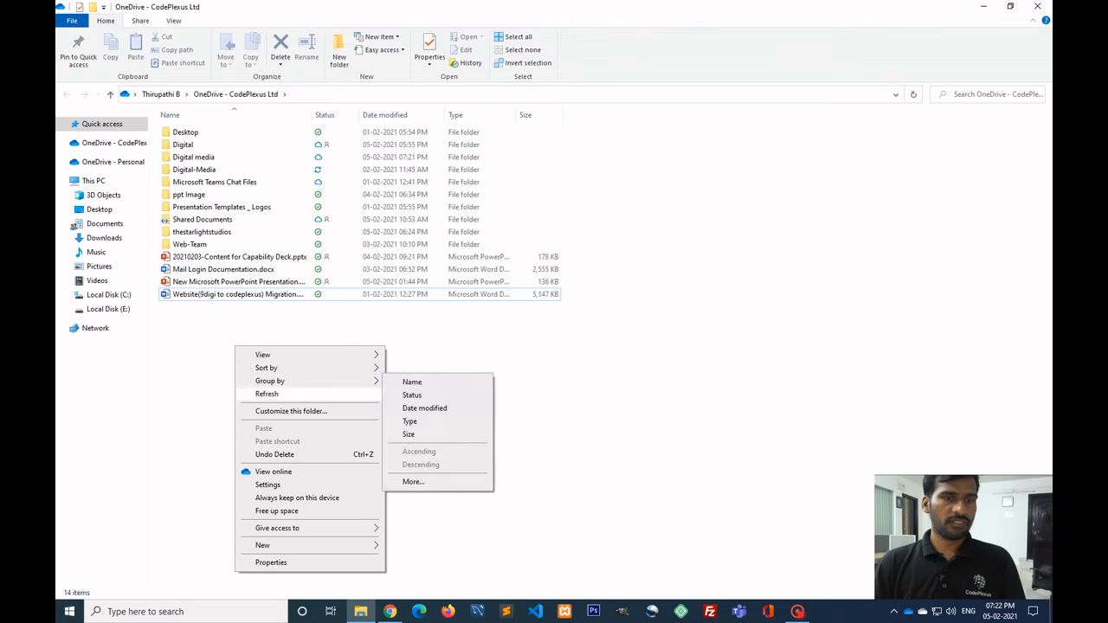
mouse_move(277, 544)
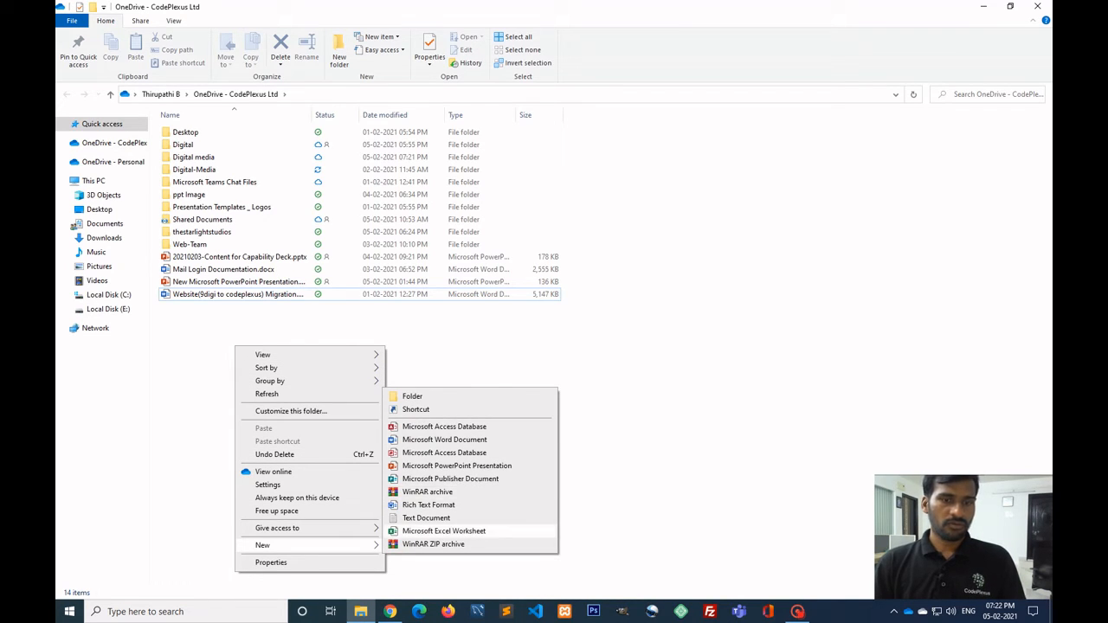
click(444, 530)
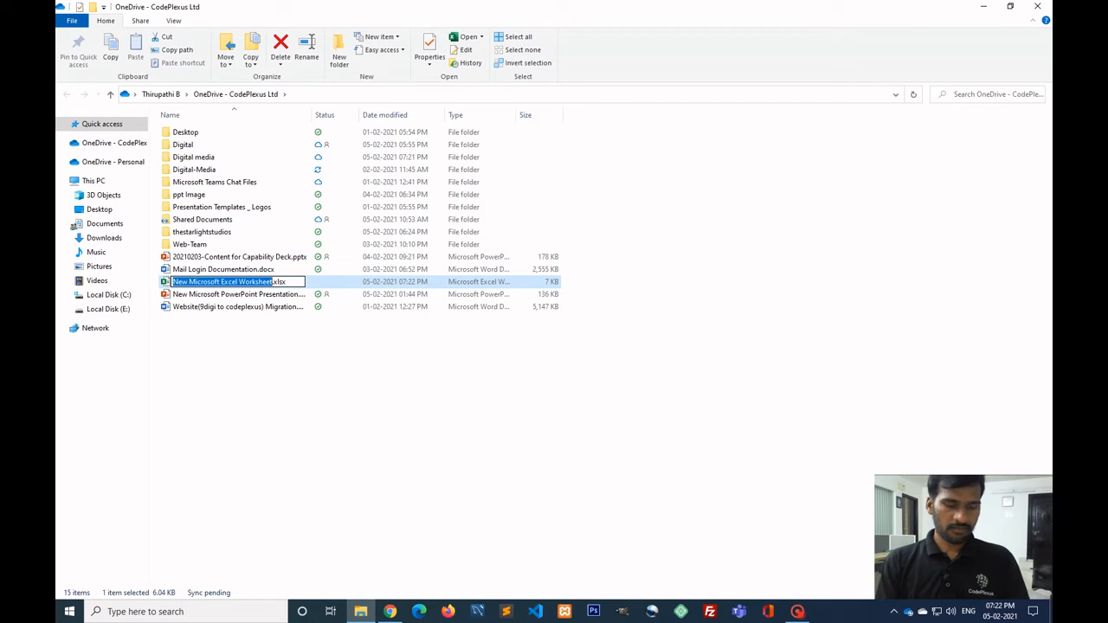
text(Thirupathi)
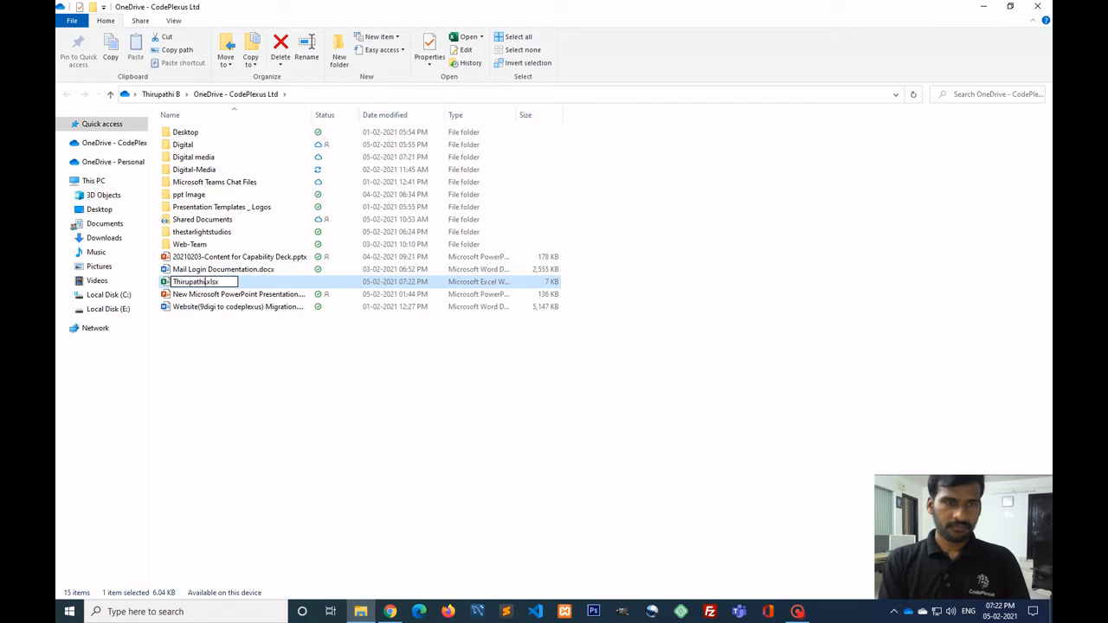
key(Return)
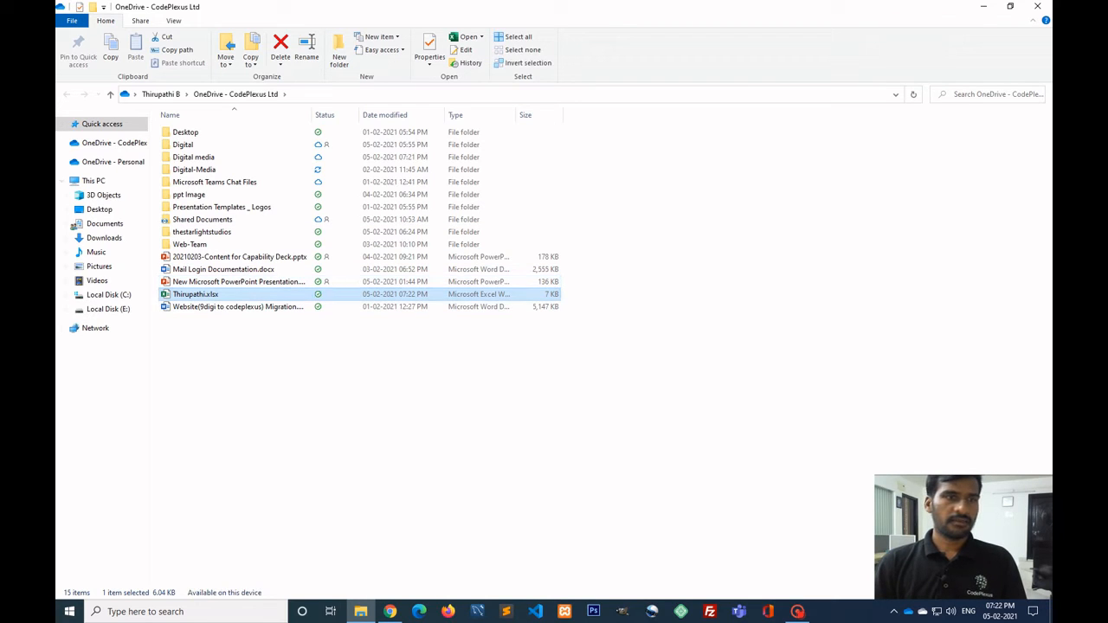
click(196, 294)
click(363, 399)
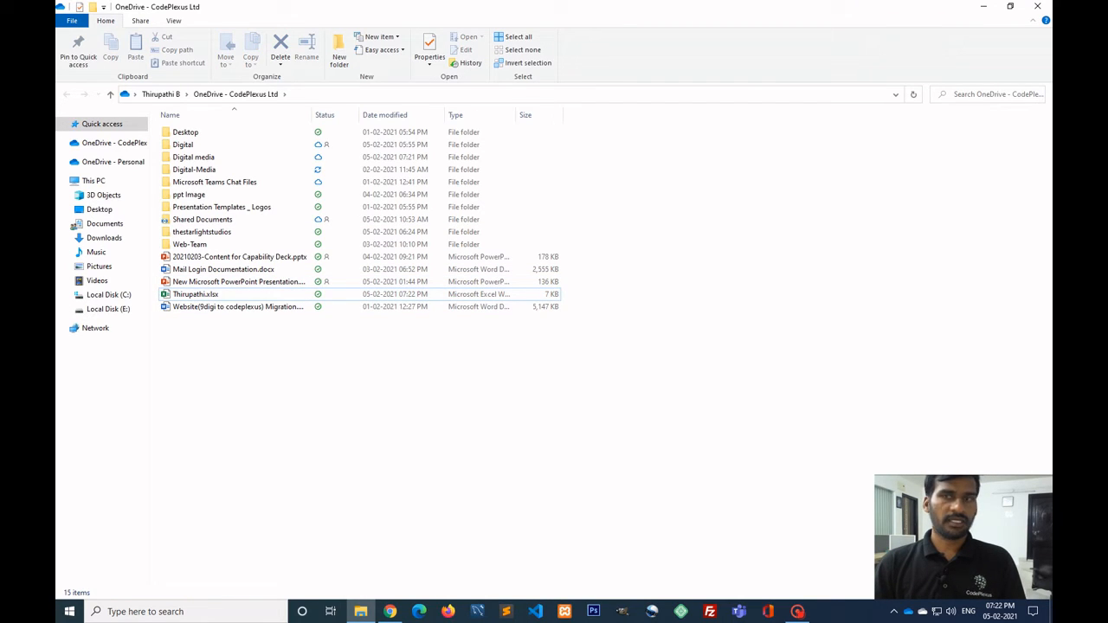
- Close the local folder window and check the new Excel worksheet in OneDrive's online My files list
click(1038, 6)
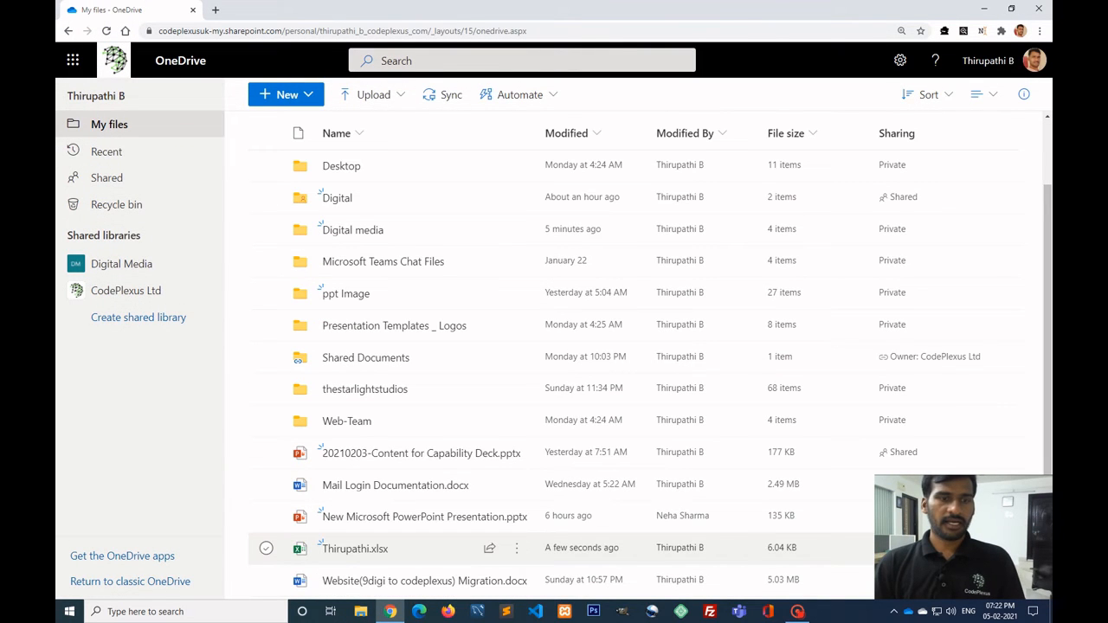
click(267, 548)
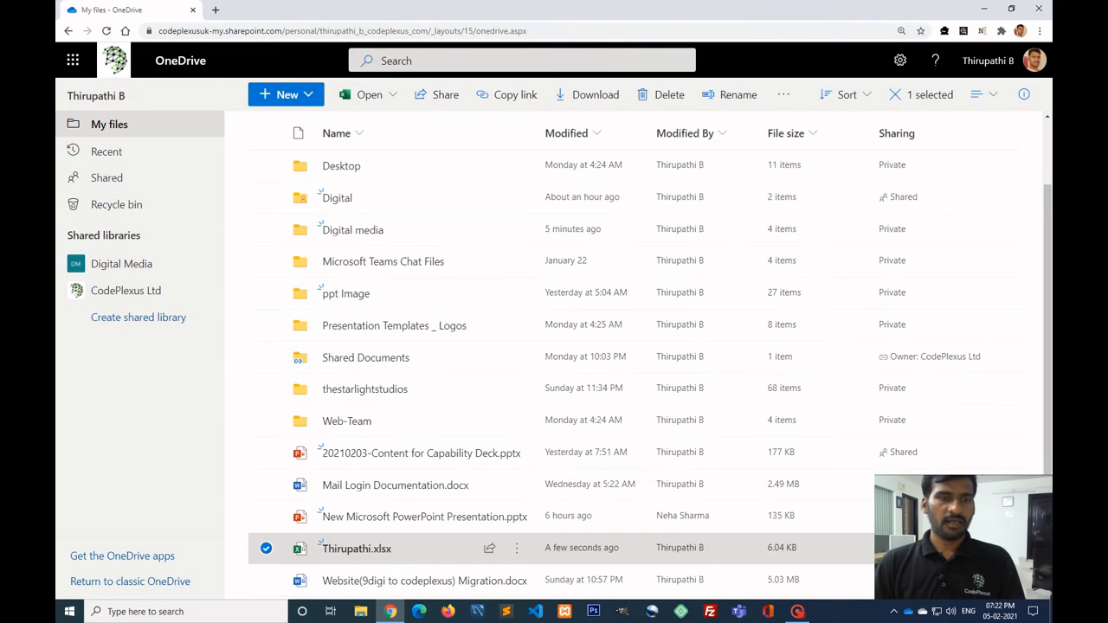
click(266, 548)
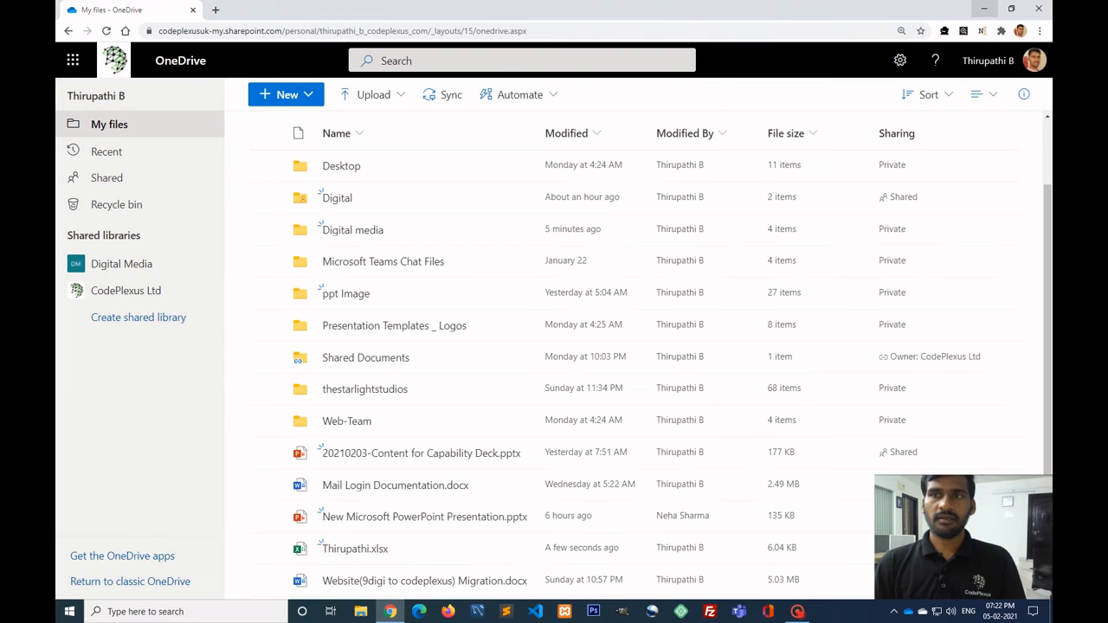
- Open the OneDrive - CodePlexus Ltd folder from This PC and create a new folder named Testing in it
click(983, 8)
double_click(1025, 24)
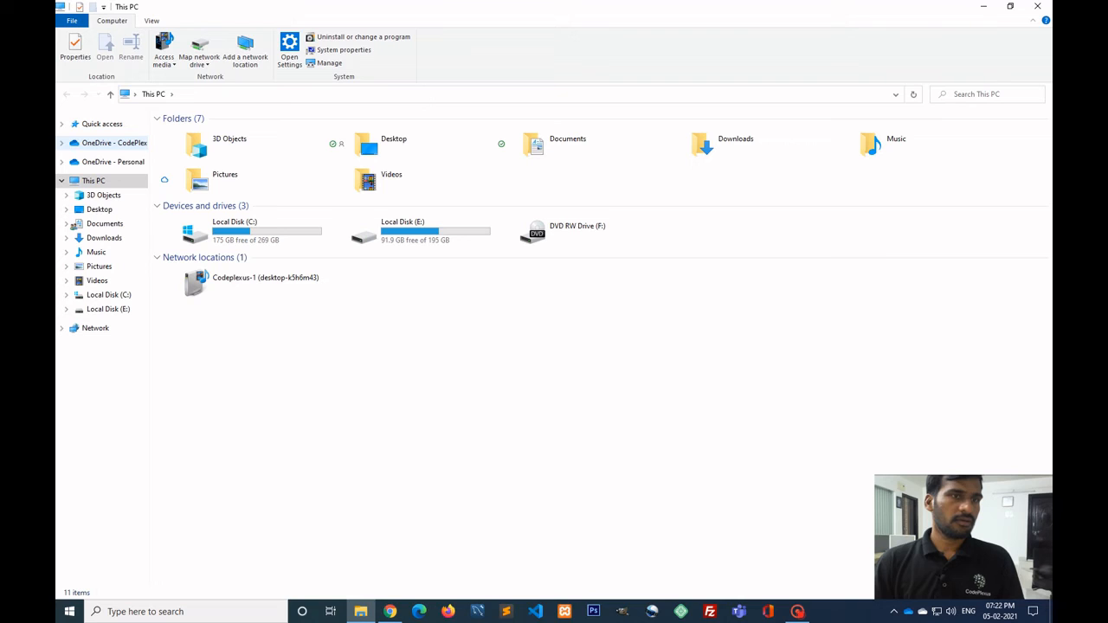
click(114, 142)
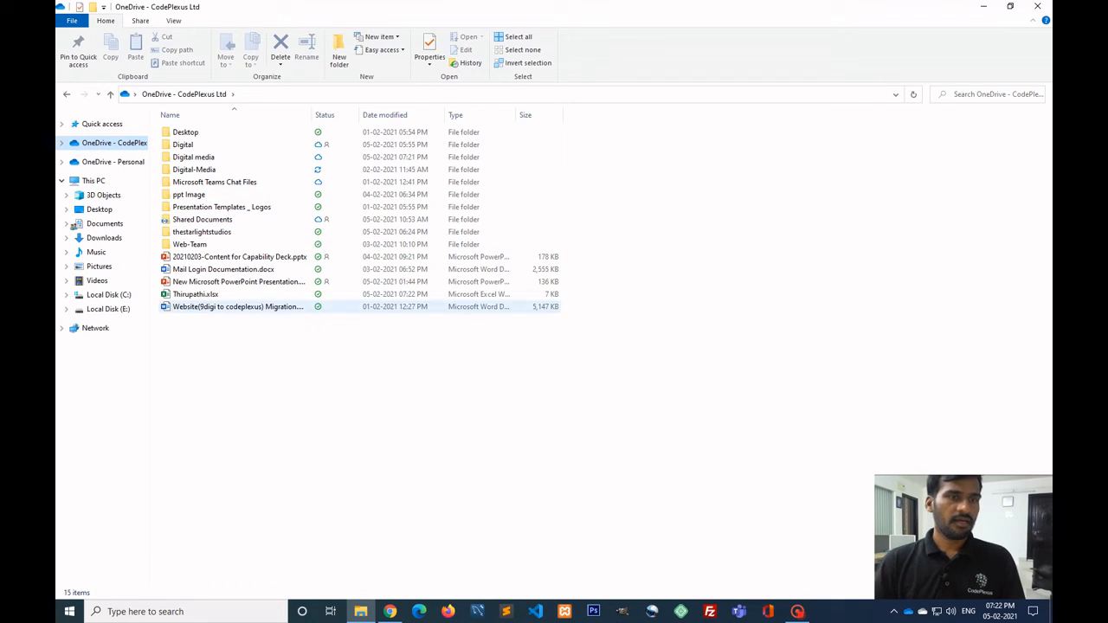
right_click(232, 350)
mouse_move(303, 548)
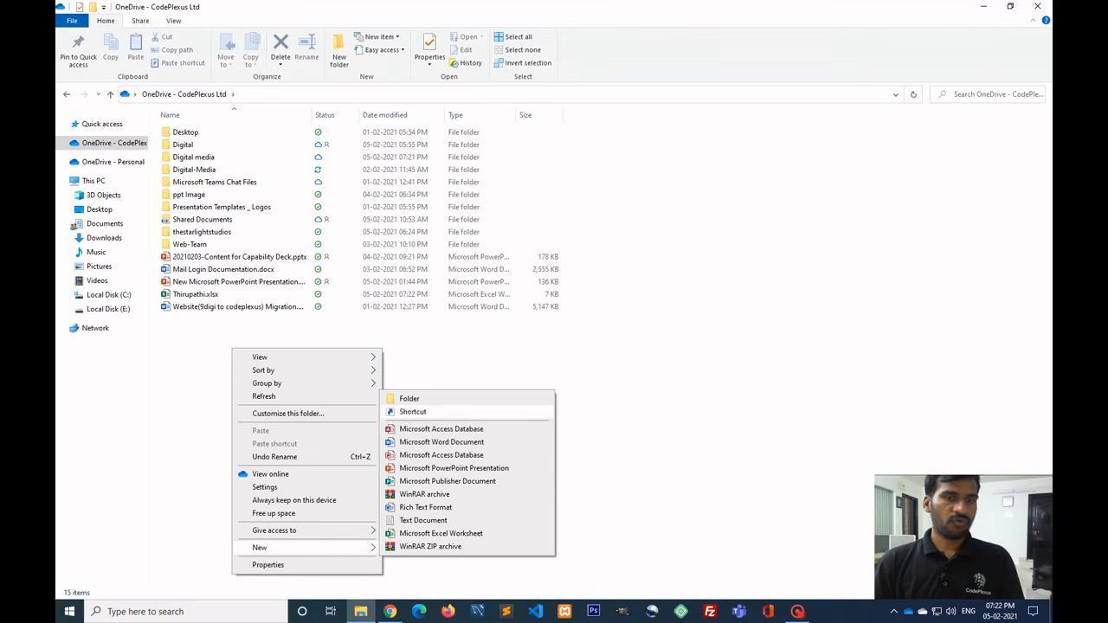
click(405, 399)
text(Te)
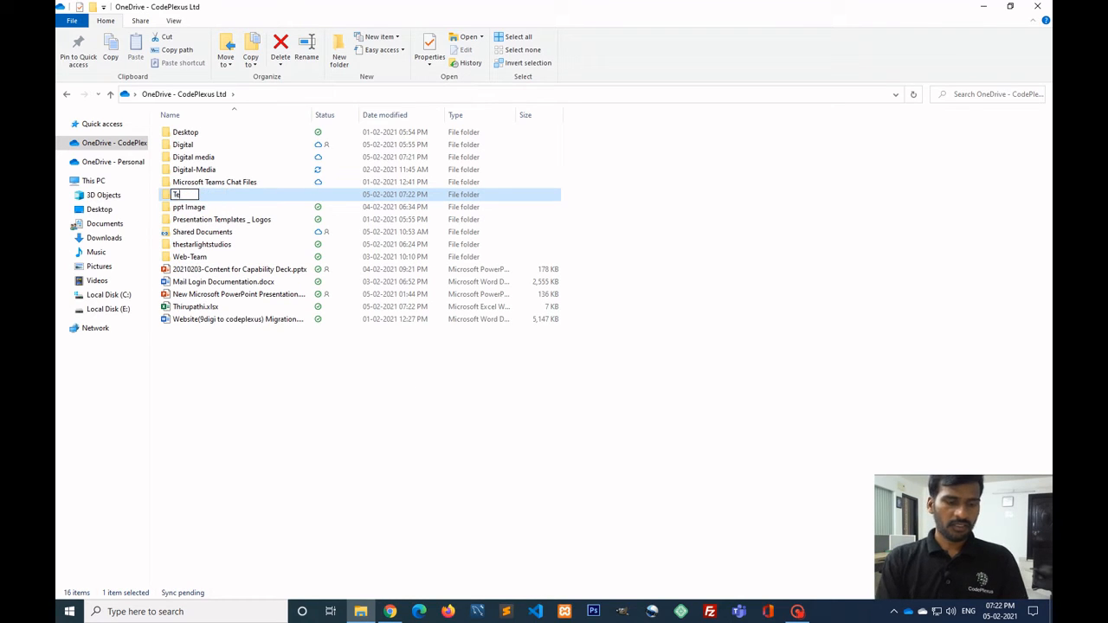
text(sting)
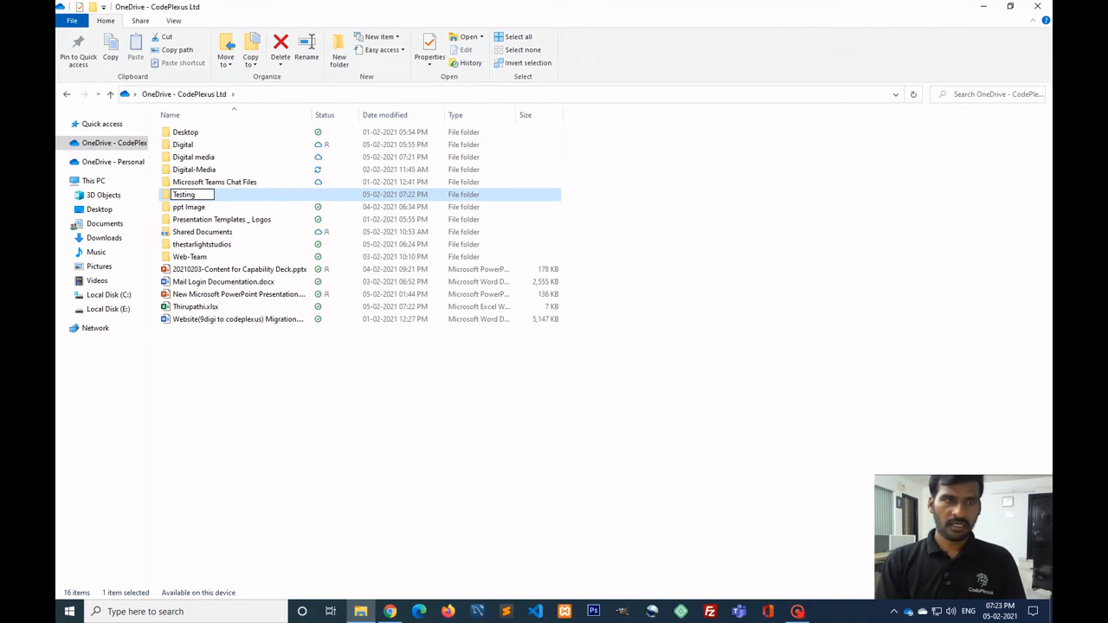
key(Return)
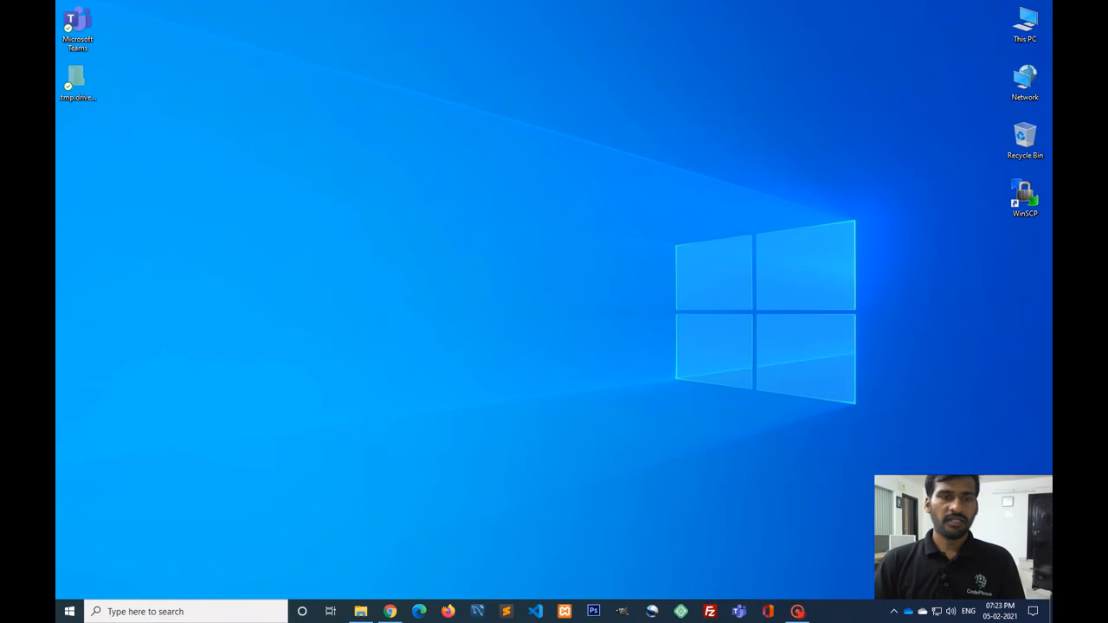
- Close the local folder window, return to OneDrive in the browser and open the Testing folder from My files
key(alt+F4)
click(390, 611)
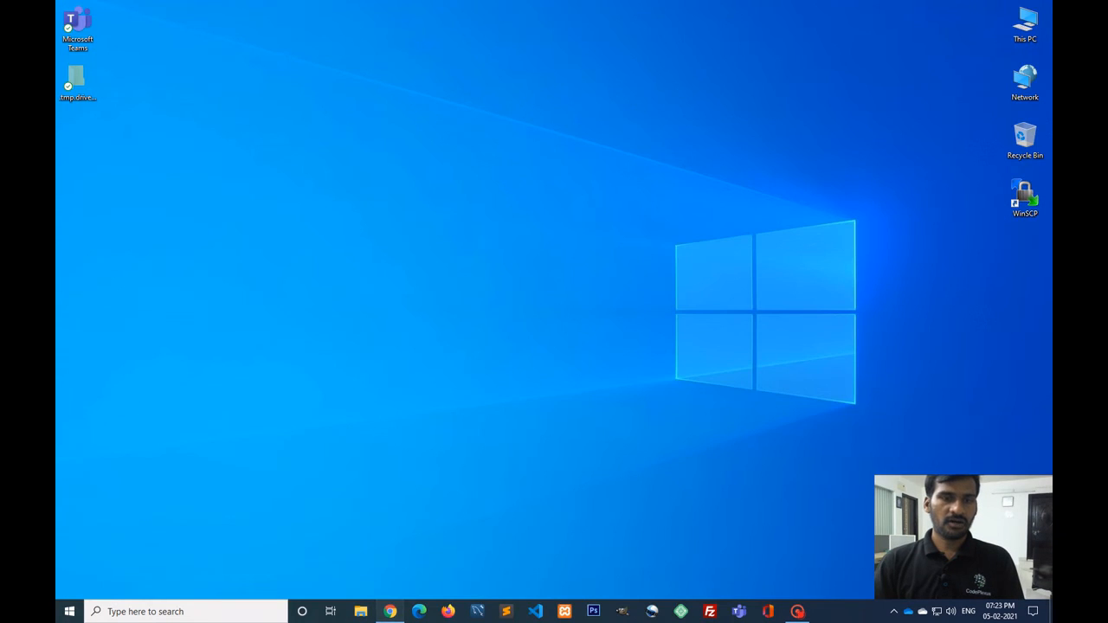
scroll(389, 422, down, 1)
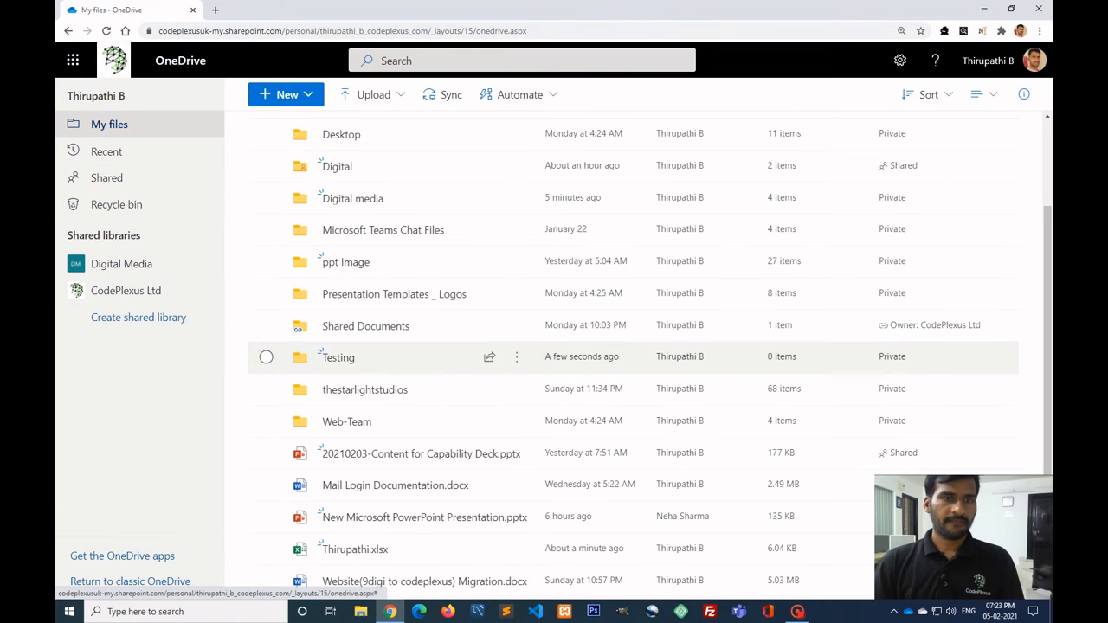
click(339, 358)
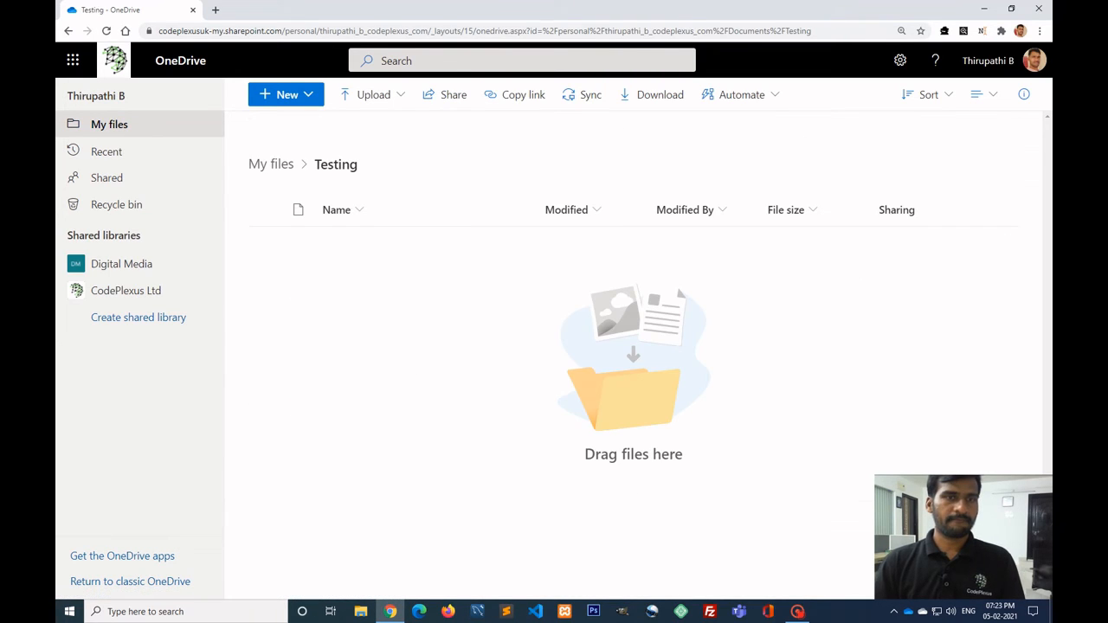
right_click(342, 299)
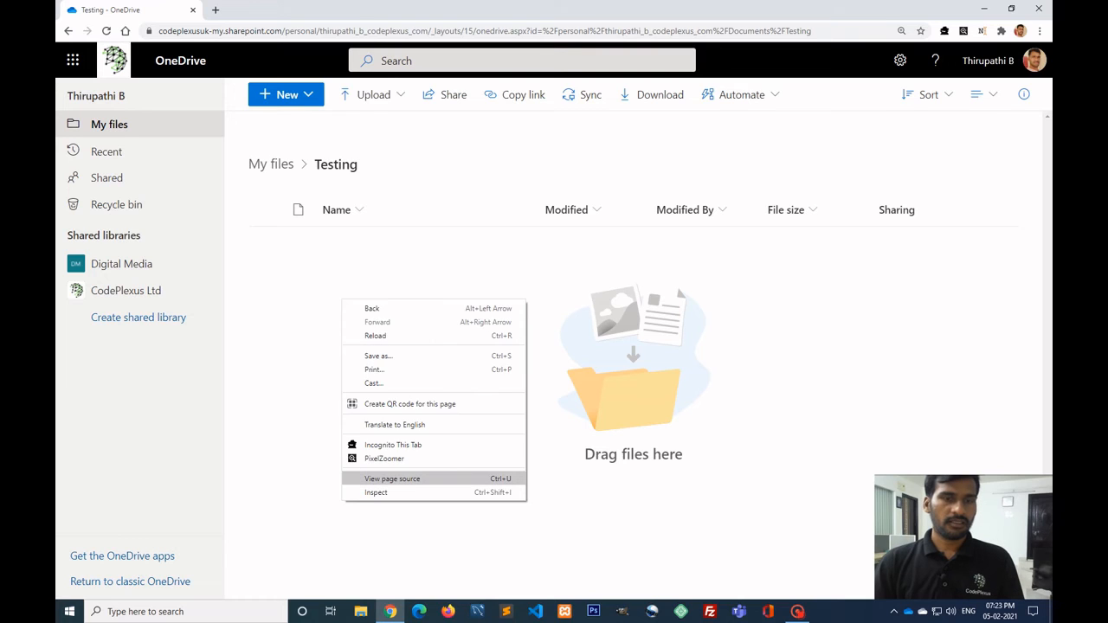
key(Escape)
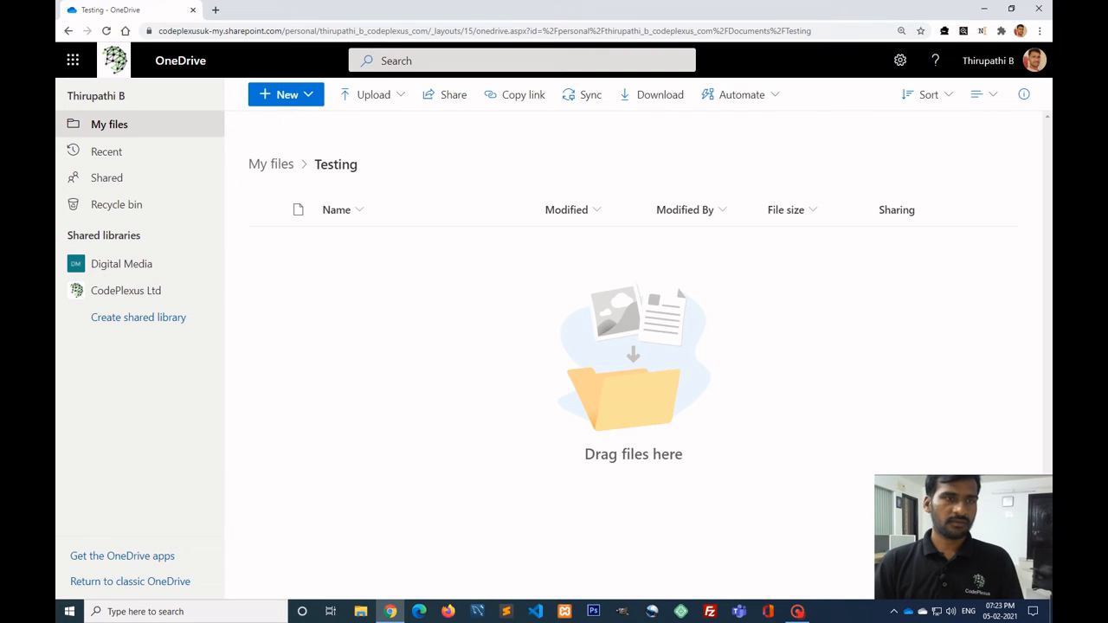
- Create a new Excel workbook in the online Testing folder, then close the workbook and return to the folder's file list
click(285, 94)
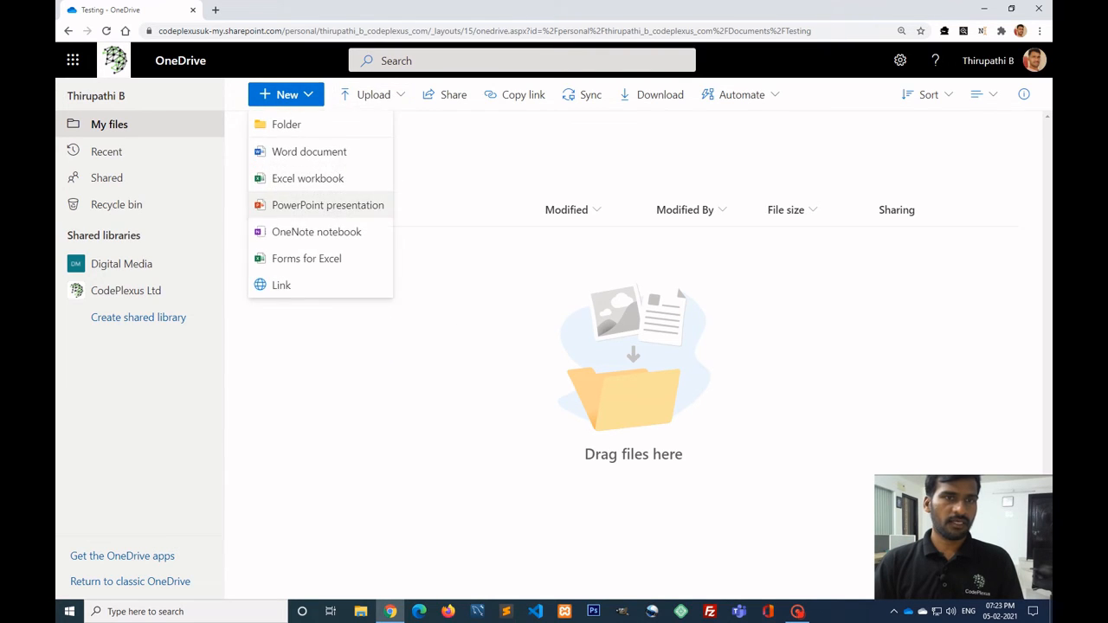
click(308, 178)
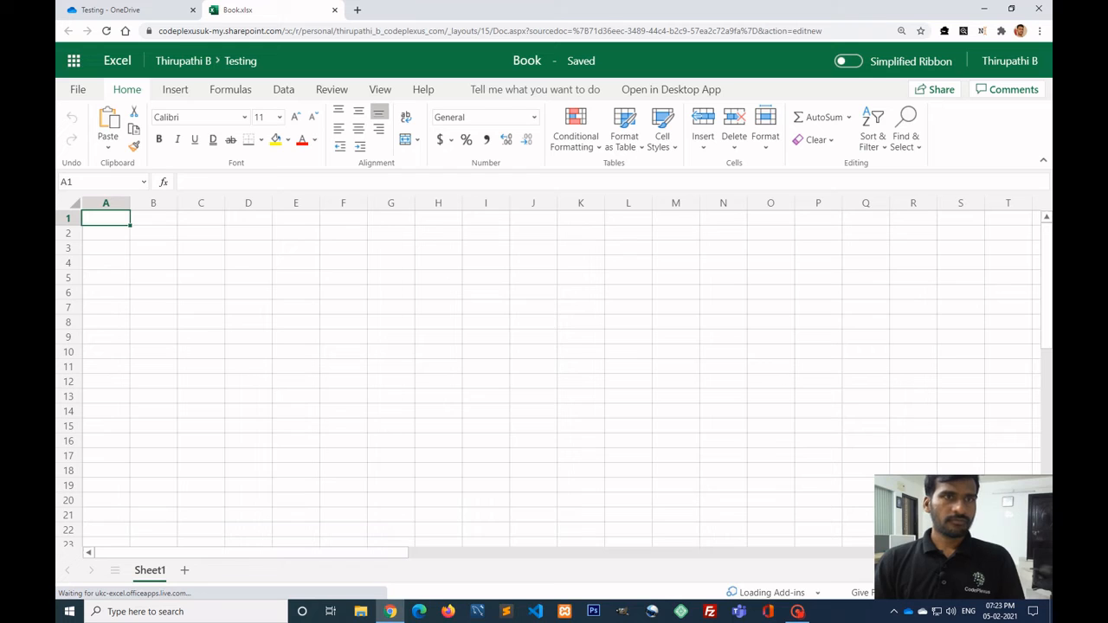
click(130, 10)
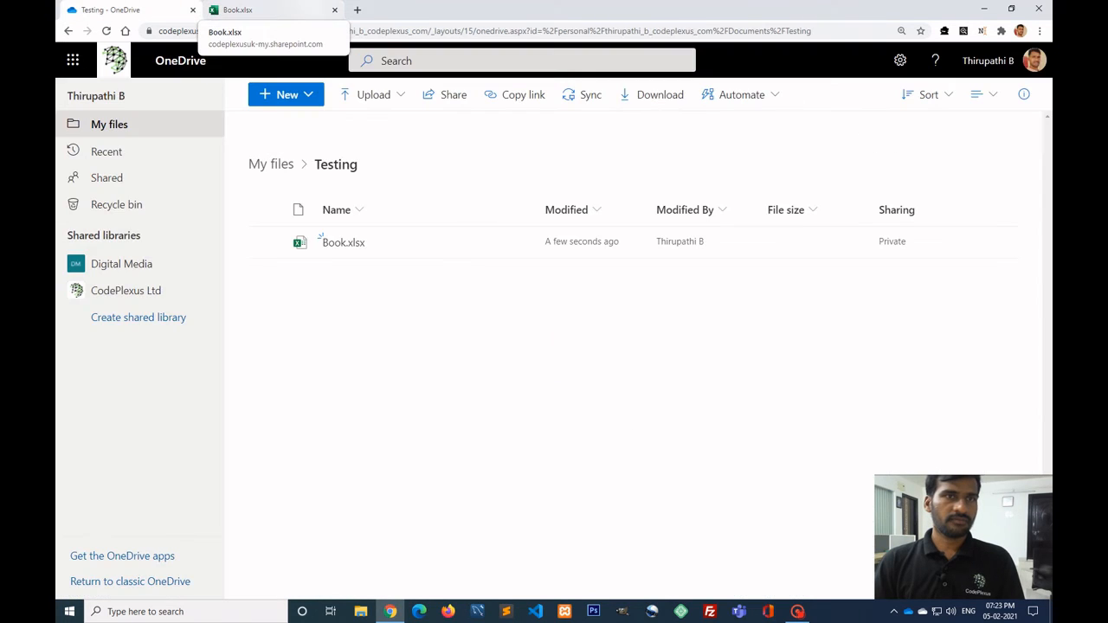
click(334, 10)
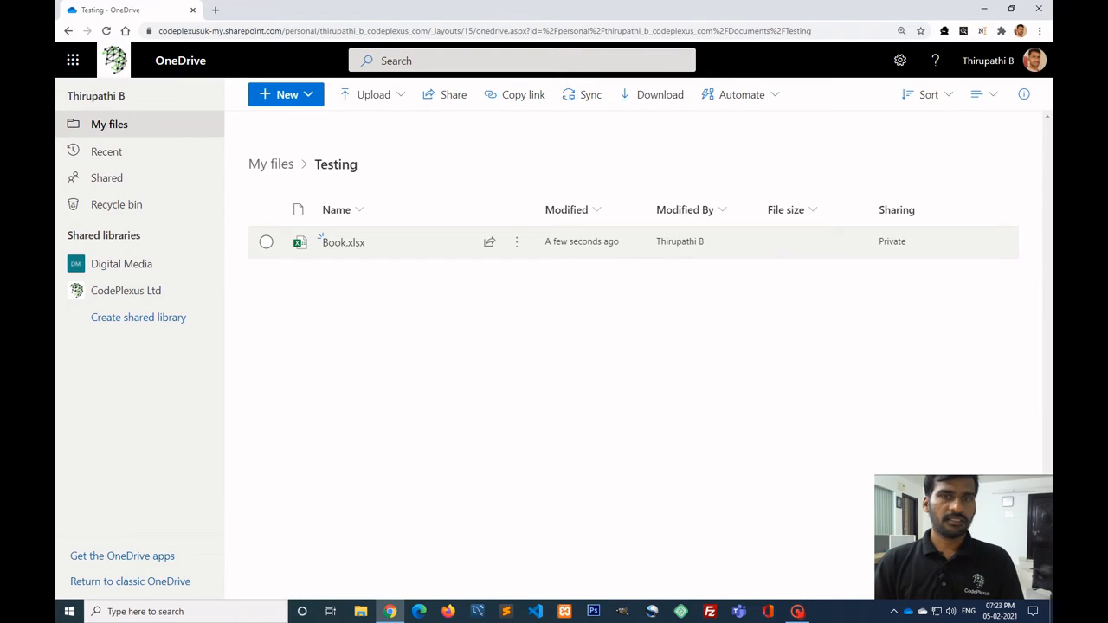
- Minimize the browser and check Book.xlsx in the local Testing folder of OneDrive - CodePlexus Ltd, closing the folder window when done
click(984, 9)
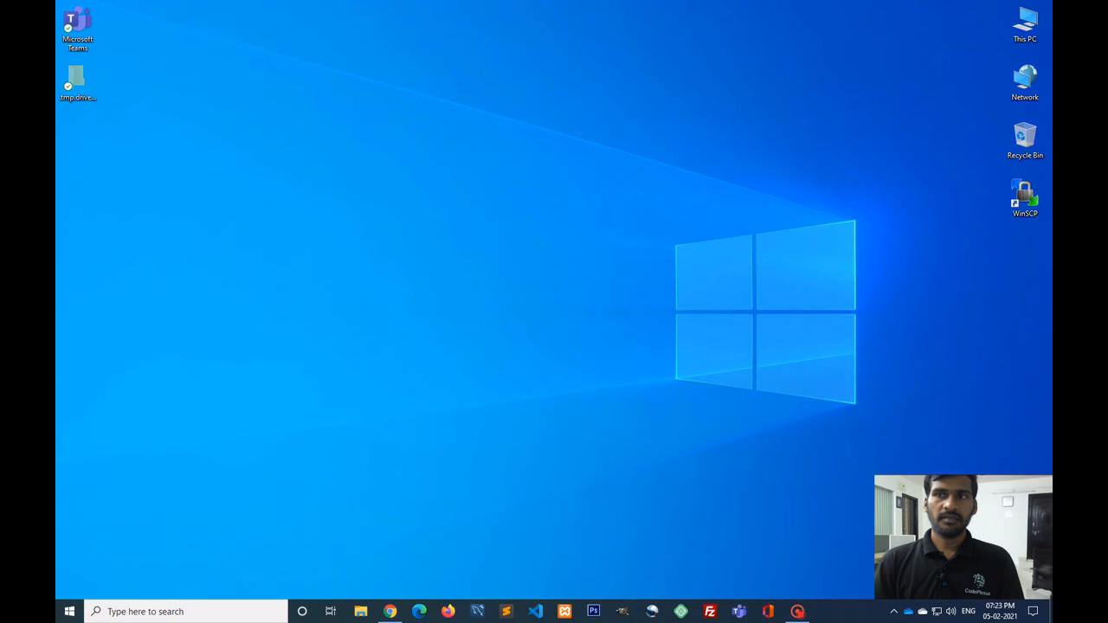
double_click(1025, 24)
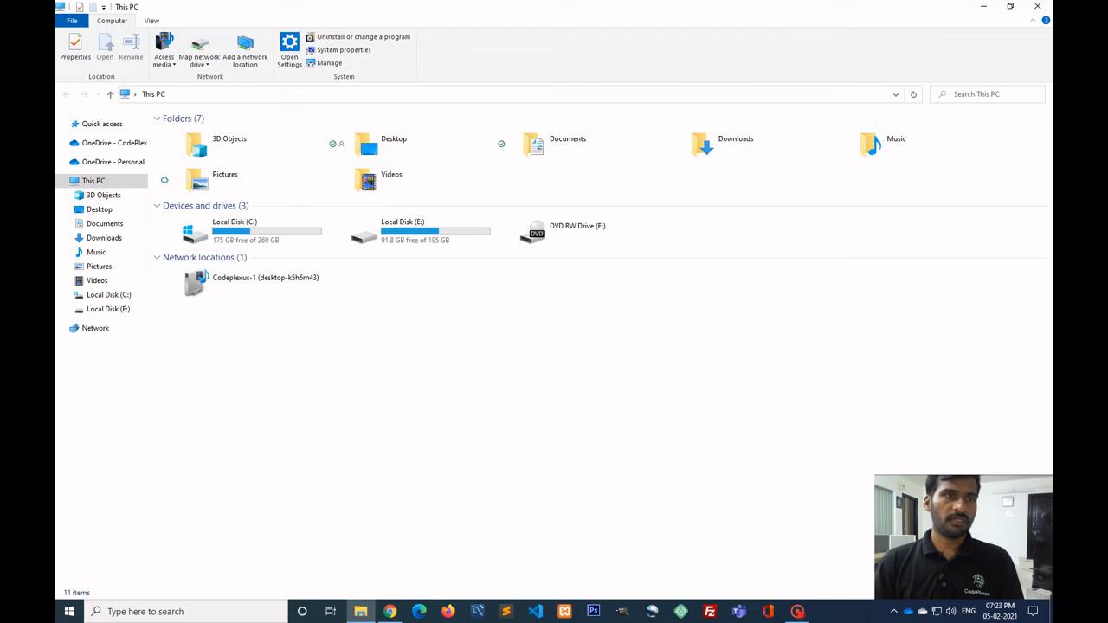
click(112, 143)
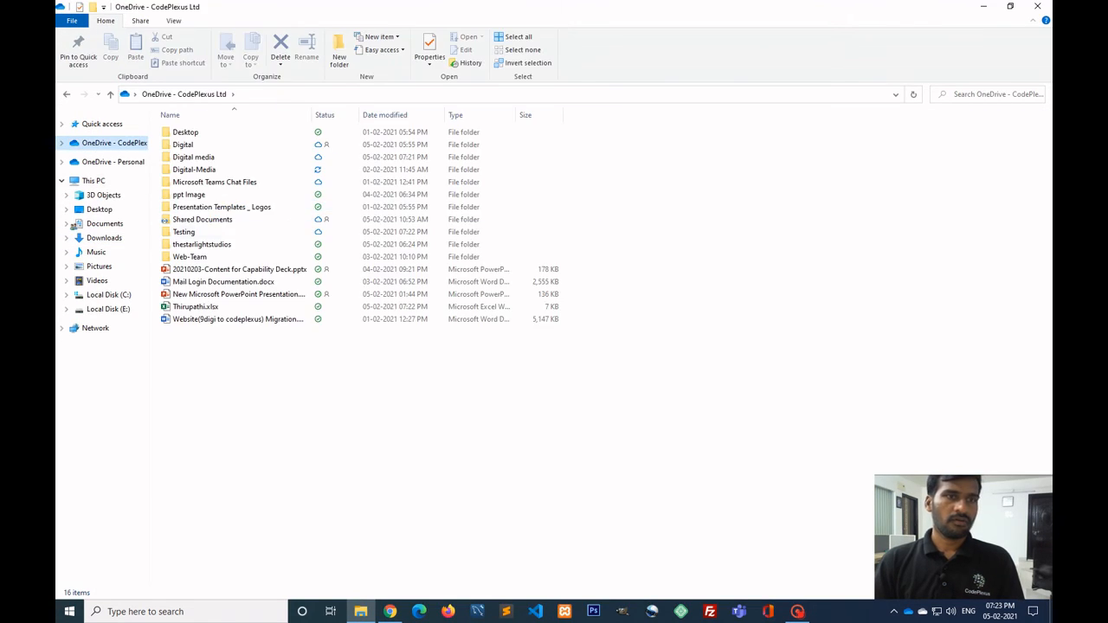
double_click(181, 230)
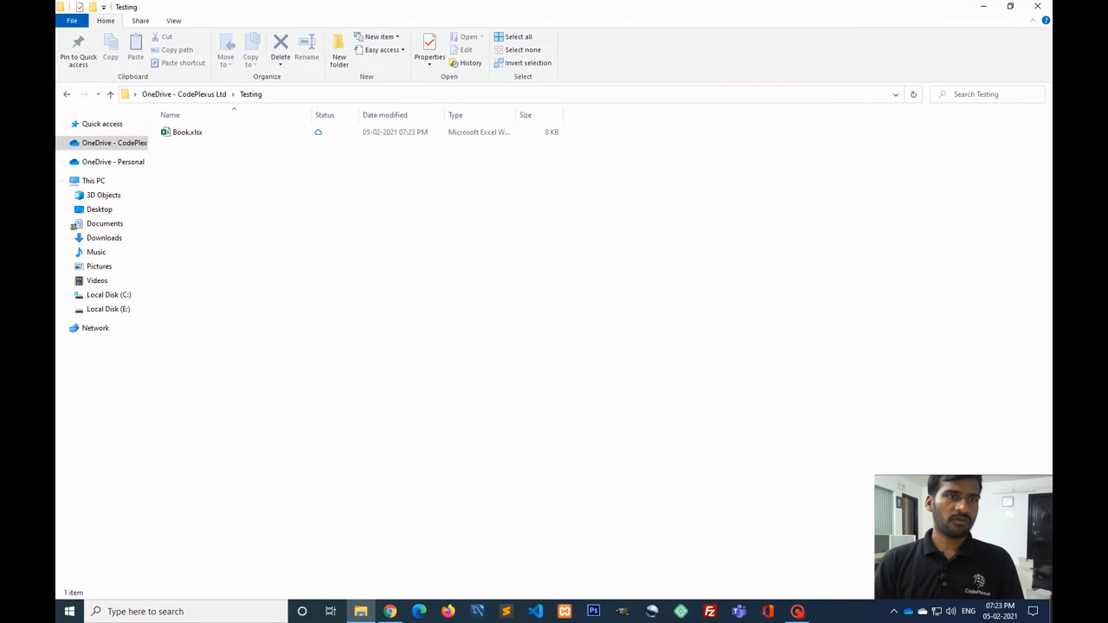
drag(520, 285, 145, 126)
click(478, 310)
drag(478, 309, 149, 123)
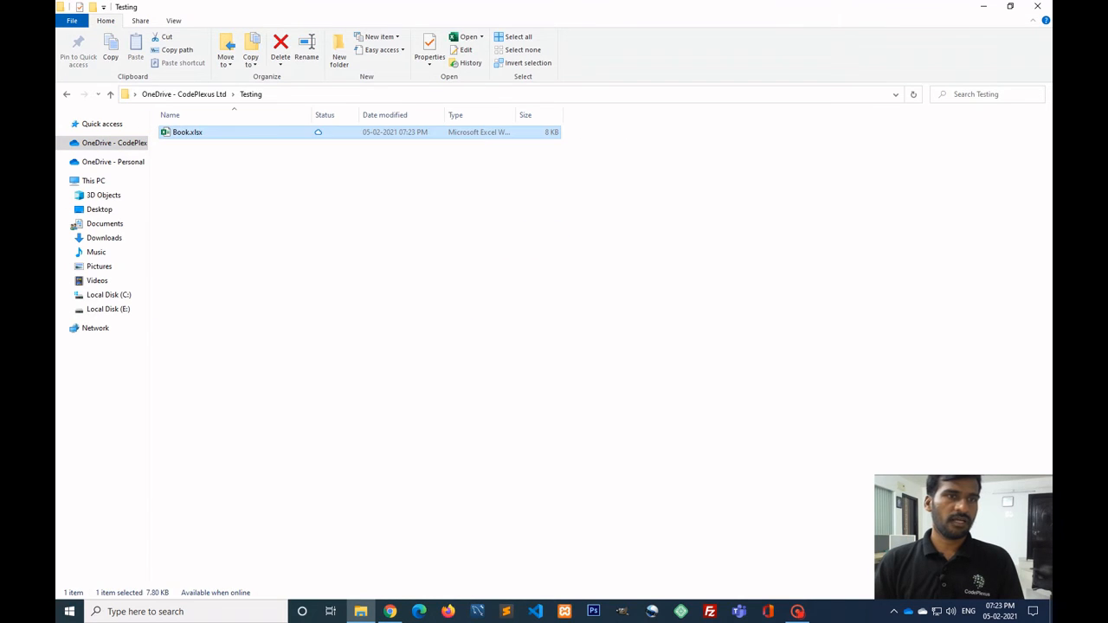
drag(517, 329, 152, 126)
click(494, 294)
click(1037, 7)
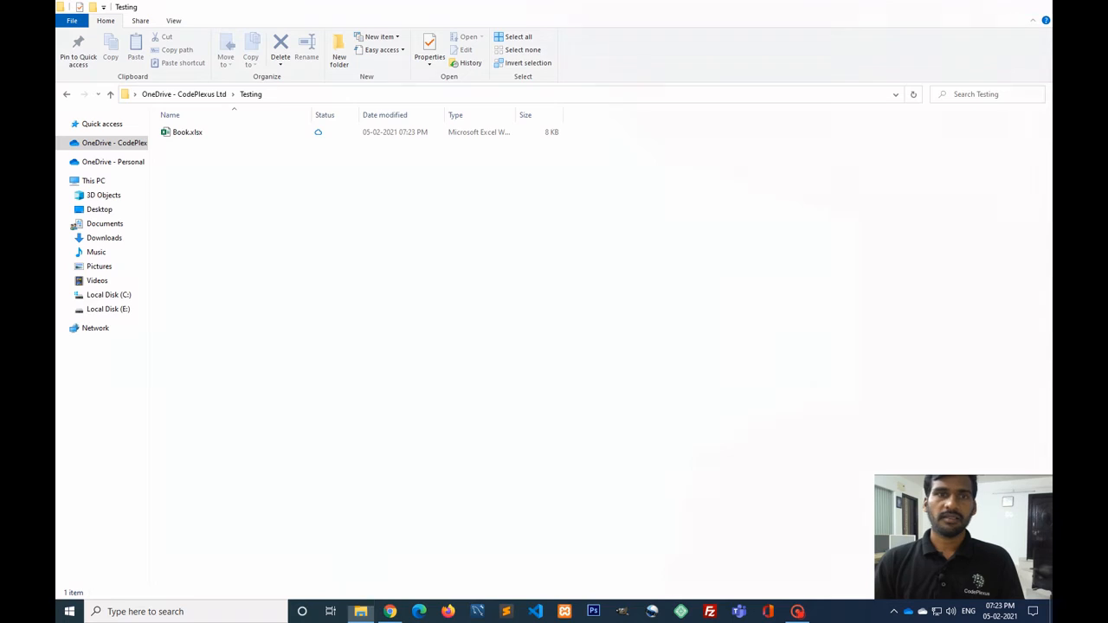
- Return to OneDrive in the browser and open SharePoint in a new browser tab from the Microsoft 365 apps
click(391, 611)
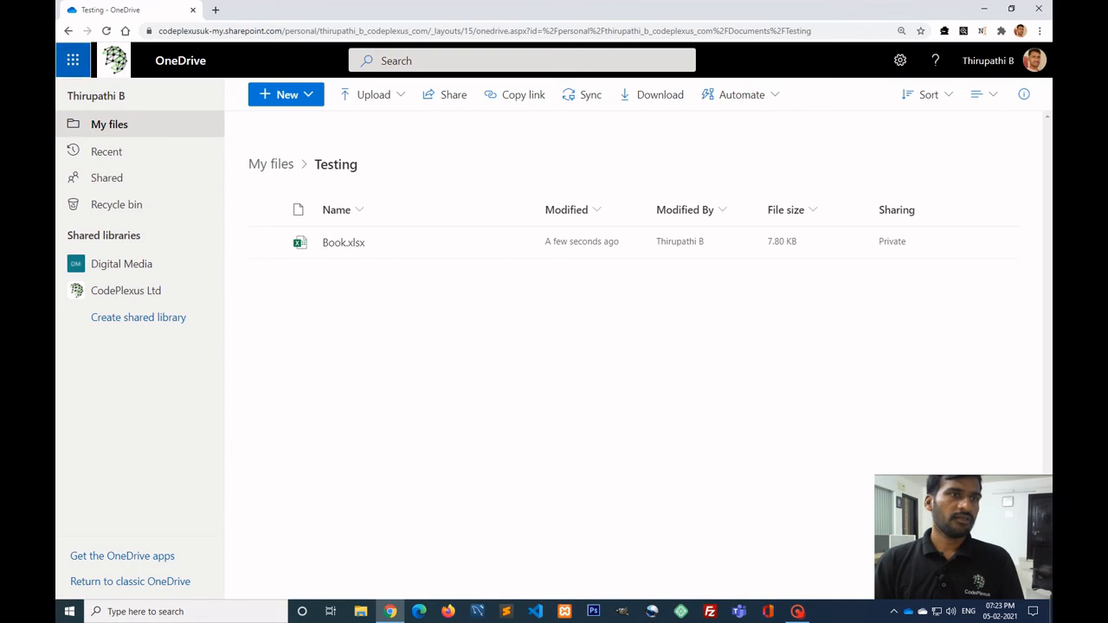
click(73, 60)
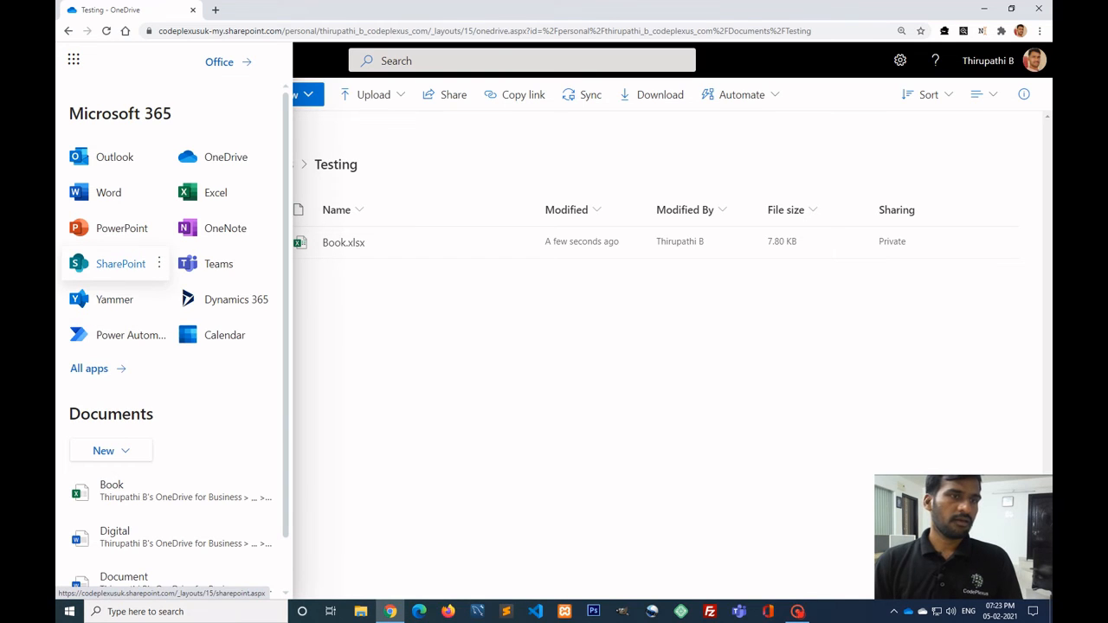
click(159, 264)
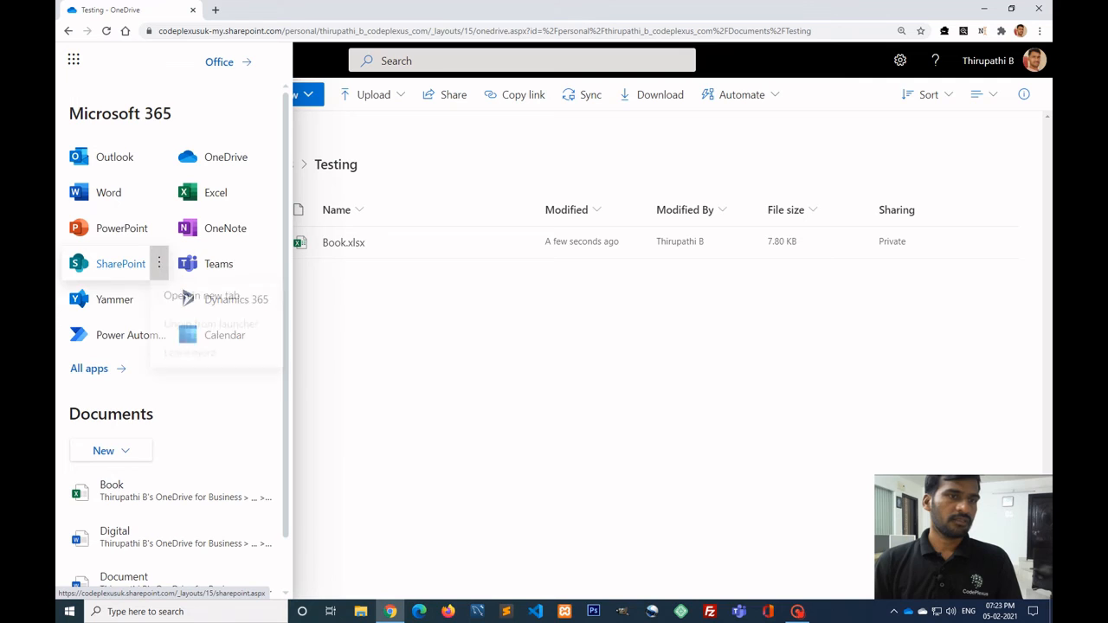
click(201, 296)
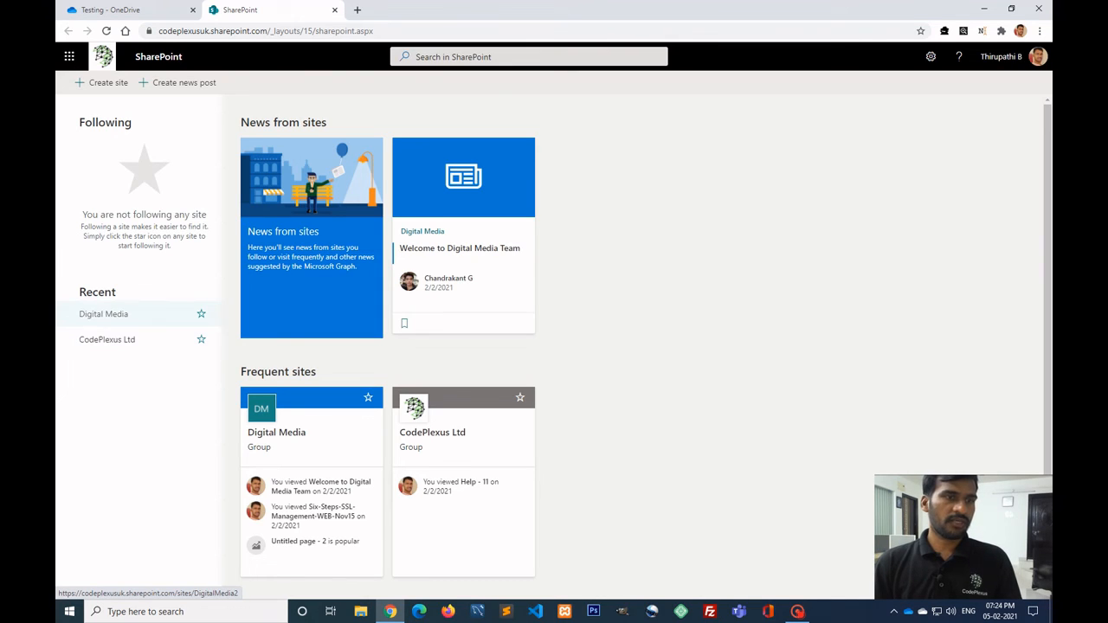
- View the Documents library of the Digital Media site, select all its folders, and go back to the SharePoint start page
click(104, 314)
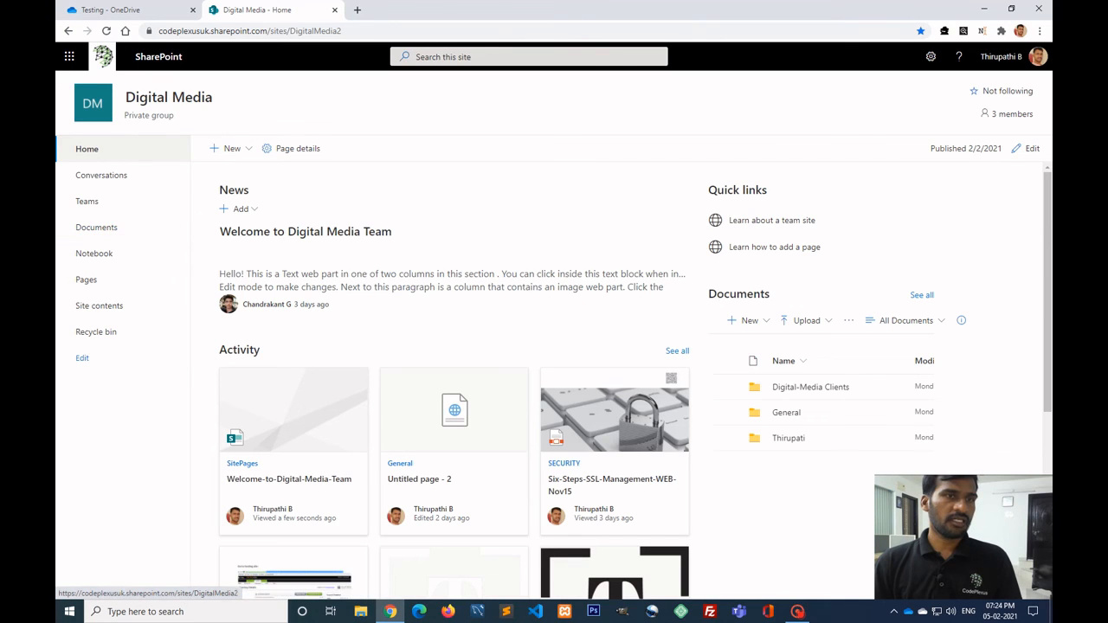
click(96, 227)
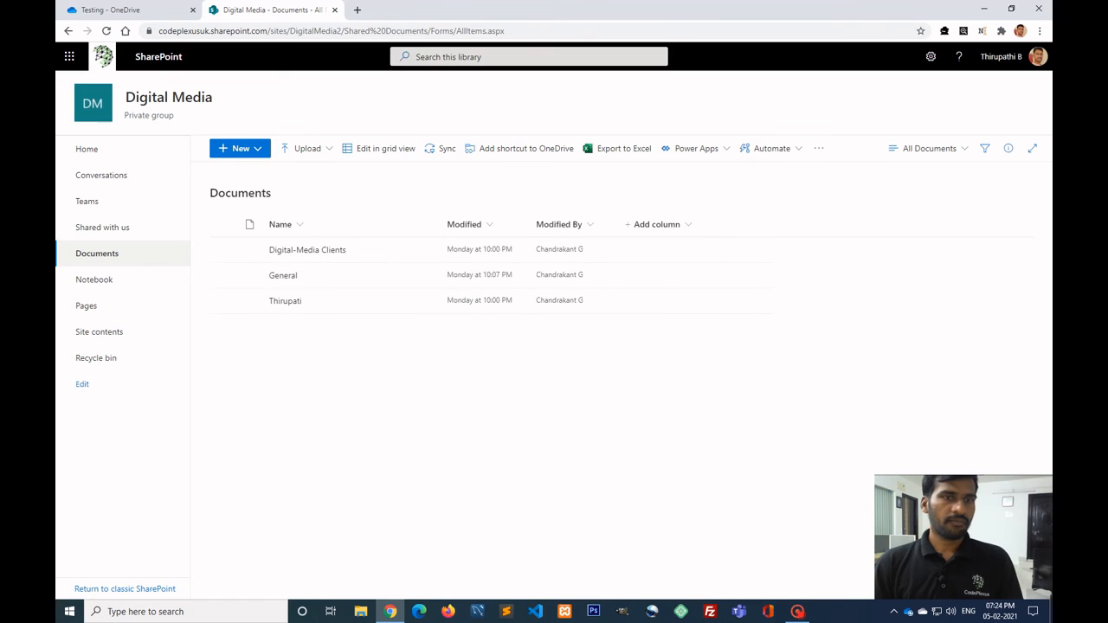
drag(442, 411, 266, 228)
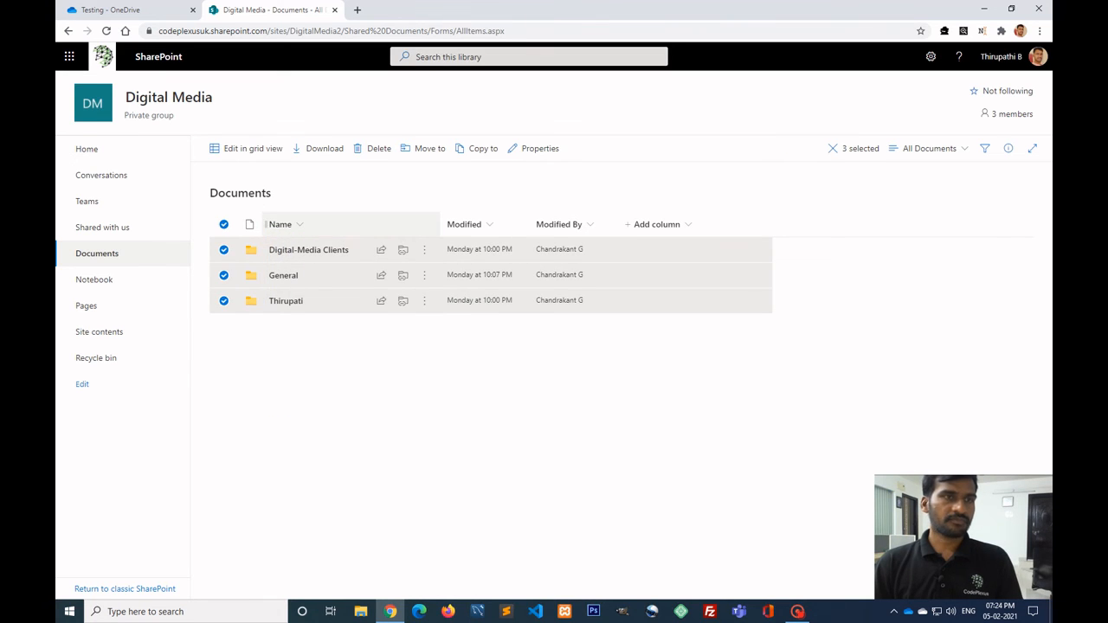
click(68, 31)
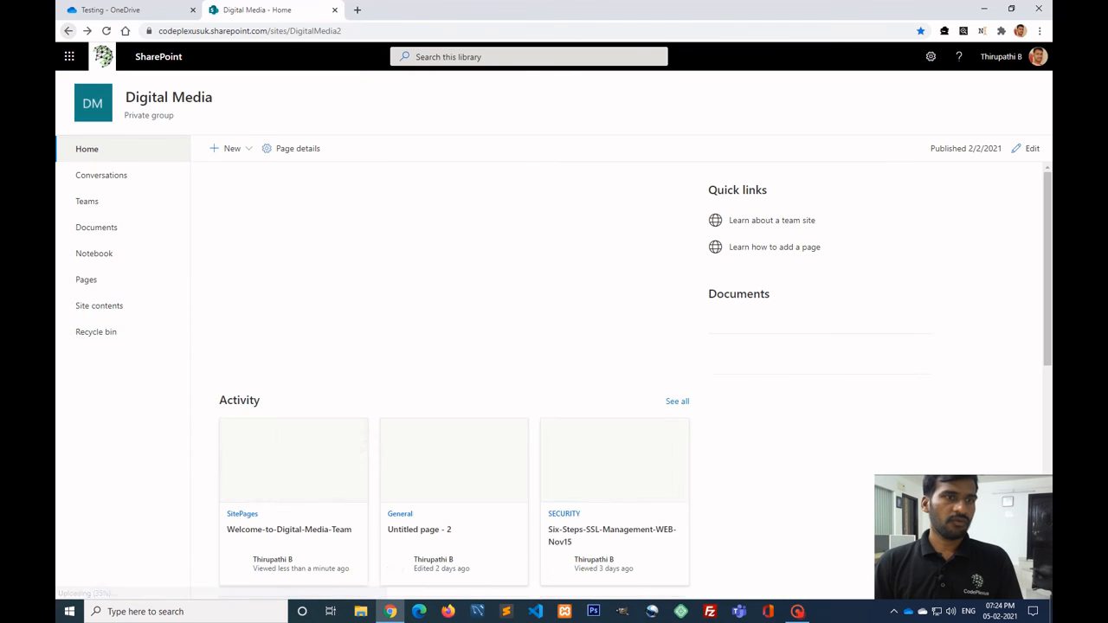
click(69, 32)
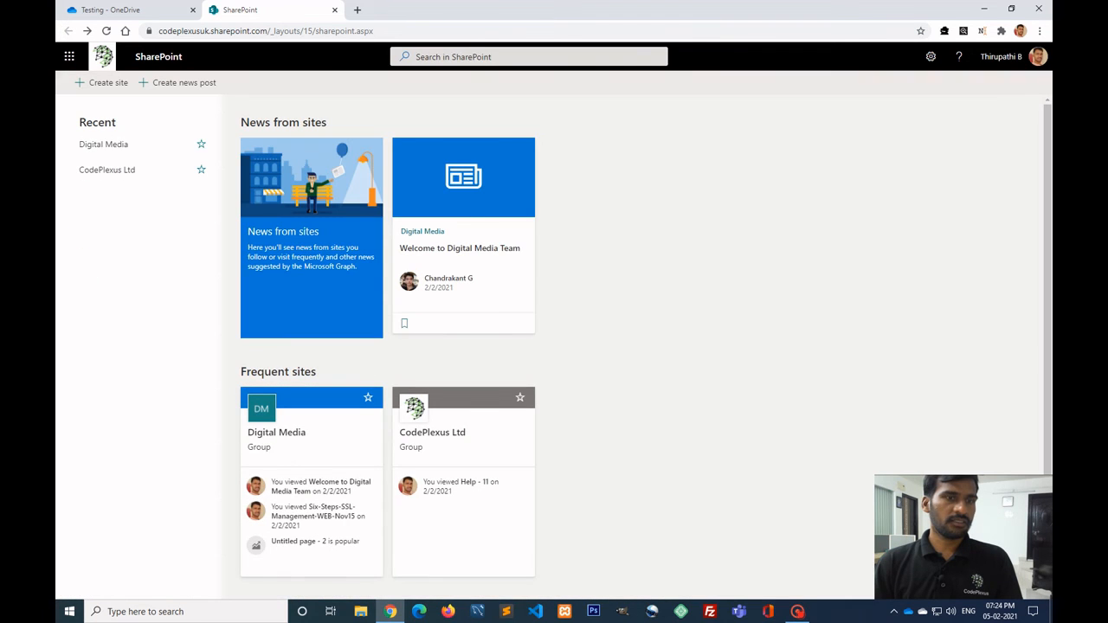
- View the Documents library of the CodePlexus Ltd site and go back to the SharePoint start page
click(107, 340)
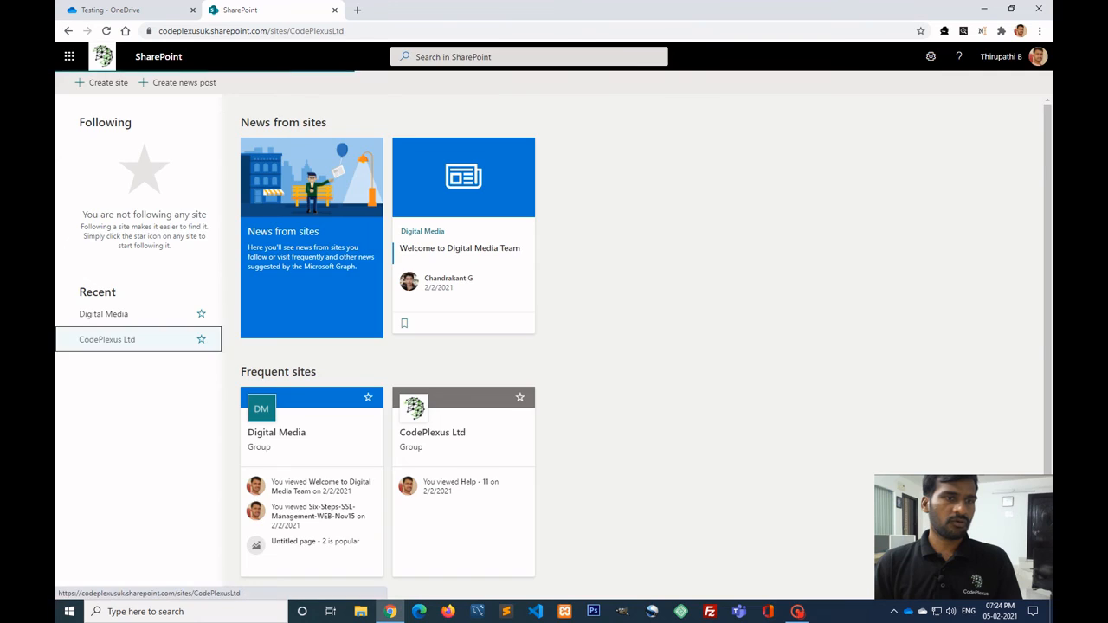
click(96, 200)
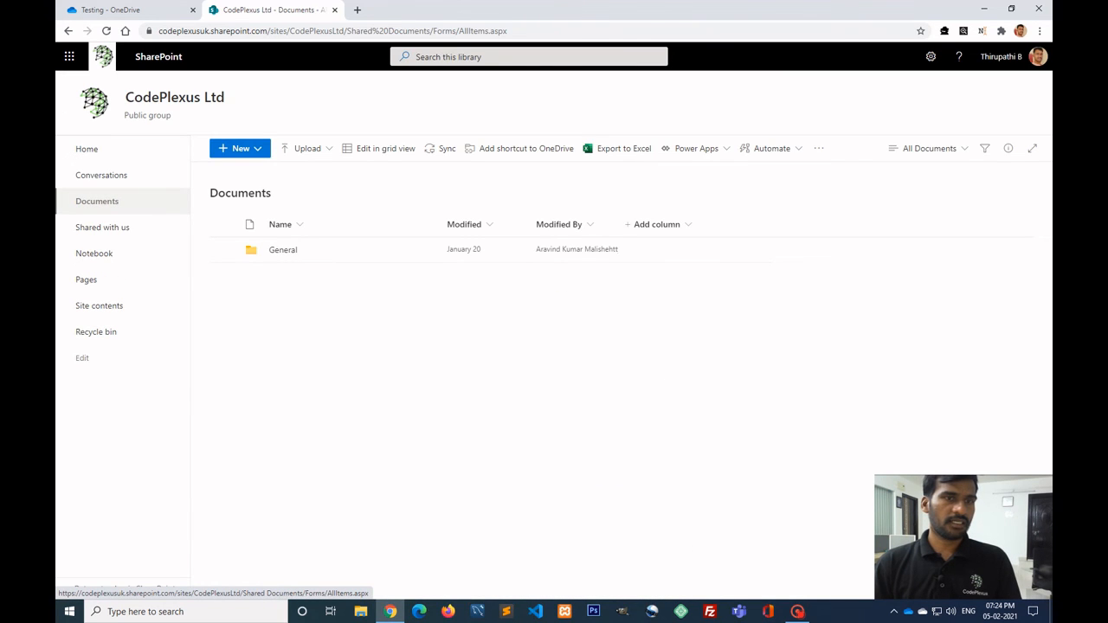
drag(237, 202, 533, 393)
drag(348, 278, 613, 441)
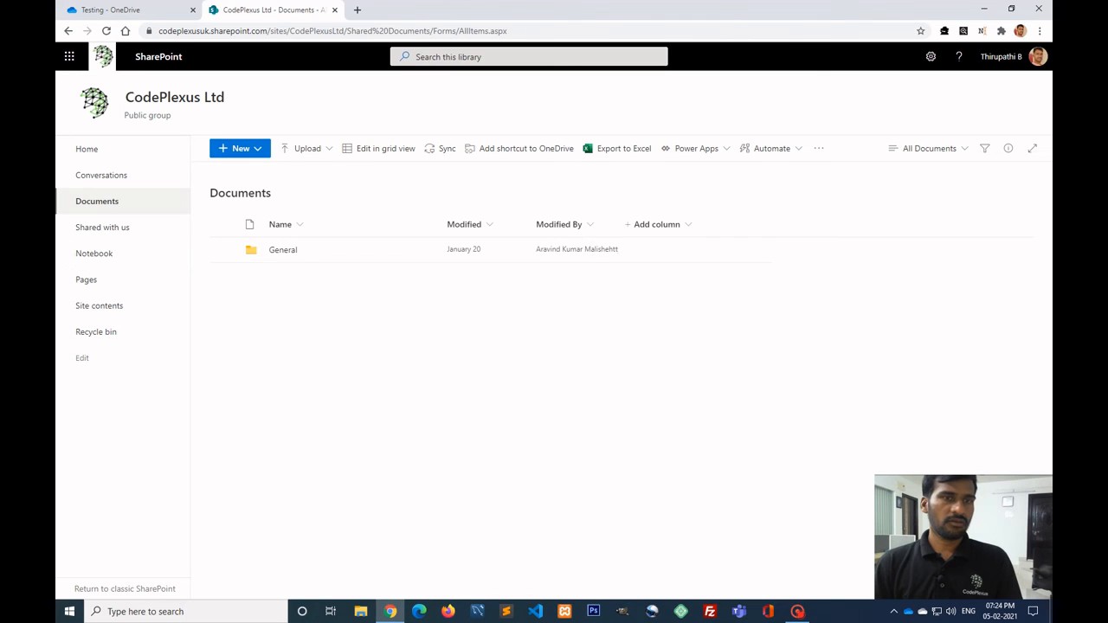
drag(314, 298, 272, 245)
click(68, 31)
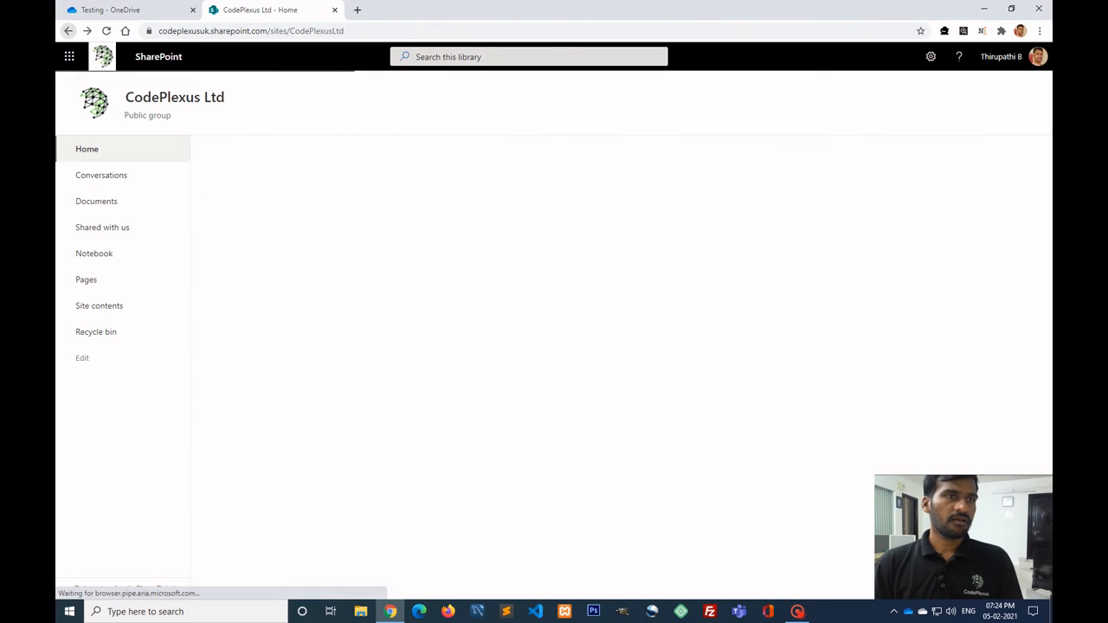
click(69, 31)
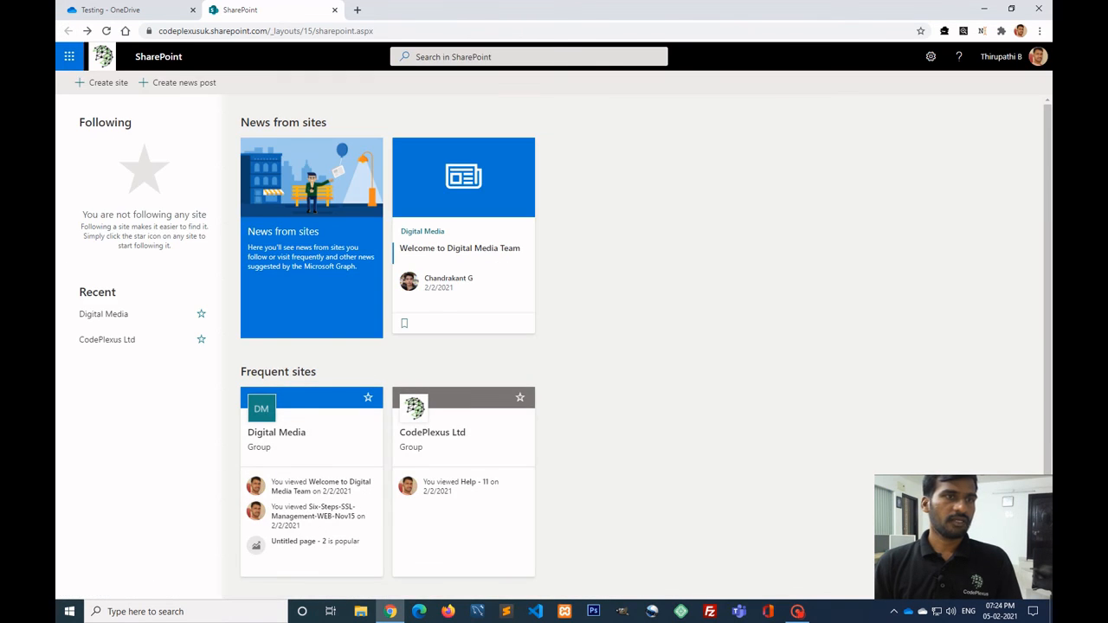
- Show the full list of Microsoft 365 apps and open the Office page for exploring all apps
click(69, 56)
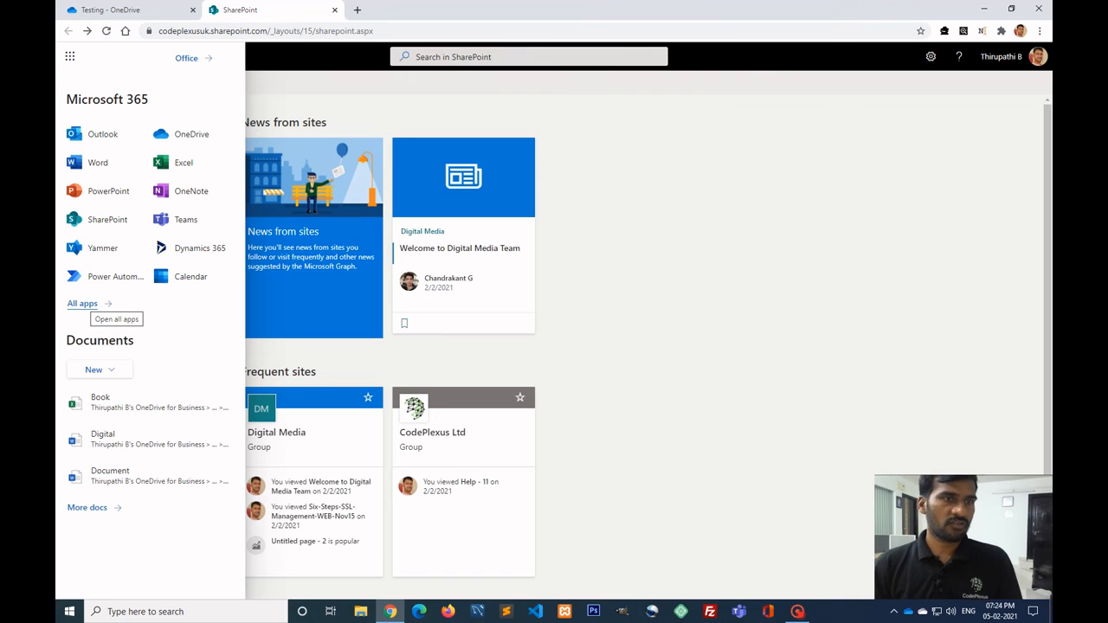
click(83, 304)
scroll(147, 288, down, 5)
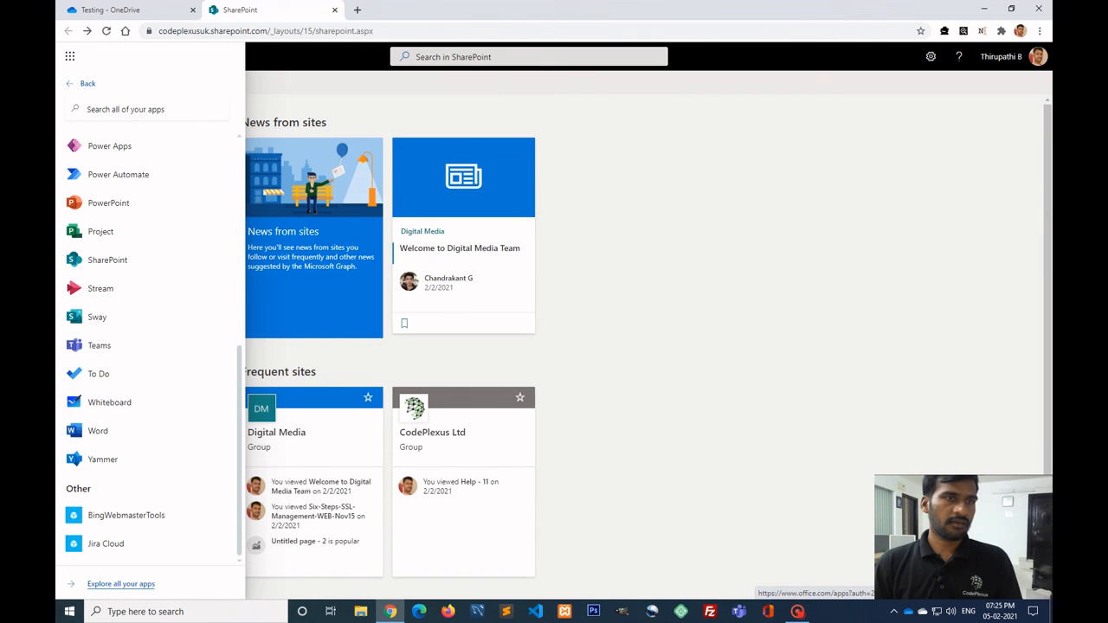
click(121, 584)
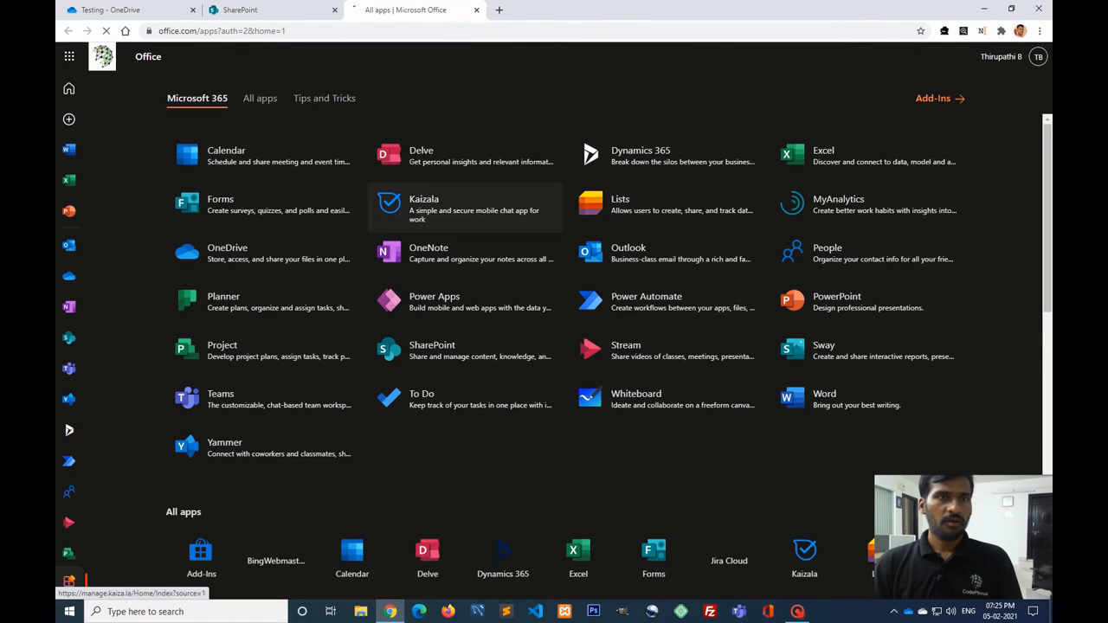
- Look through the Microsoft 365, All apps, and Tips and Tricks sections of the Office apps page
scroll(491, 206, down, 5)
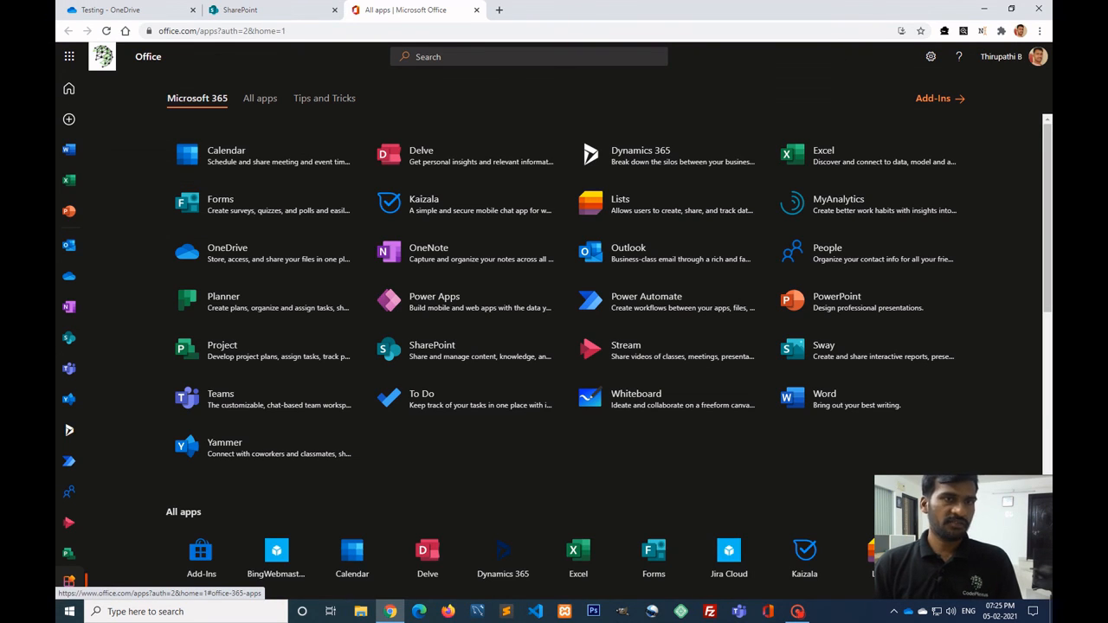
click(260, 98)
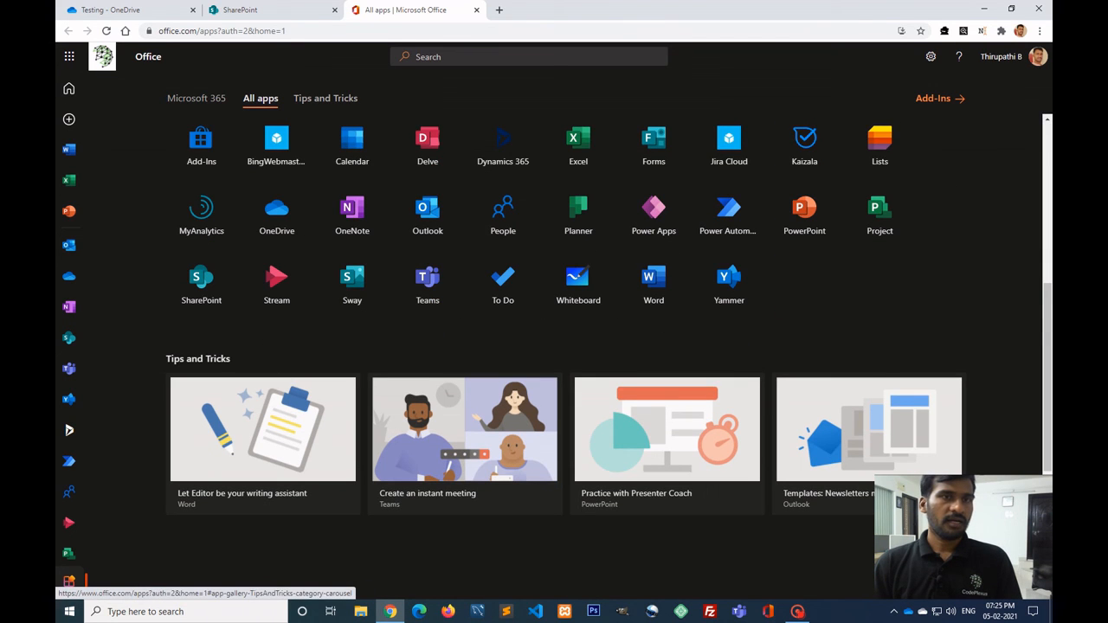
click(325, 97)
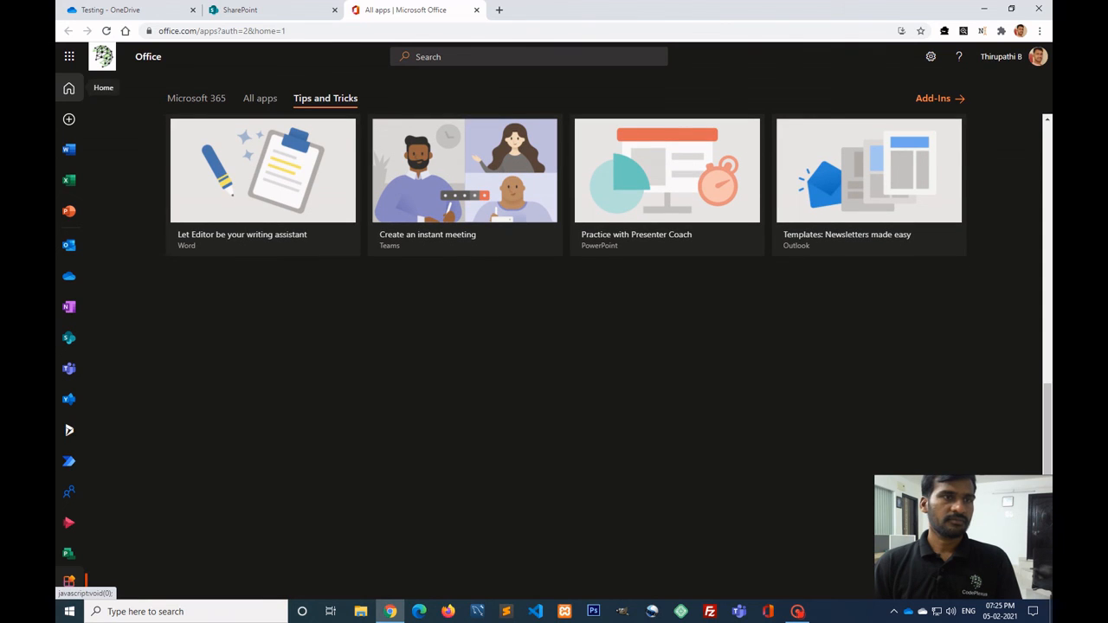
- Go to the Office home page and open the Outlook inbox from the Microsoft 365 apps
click(70, 88)
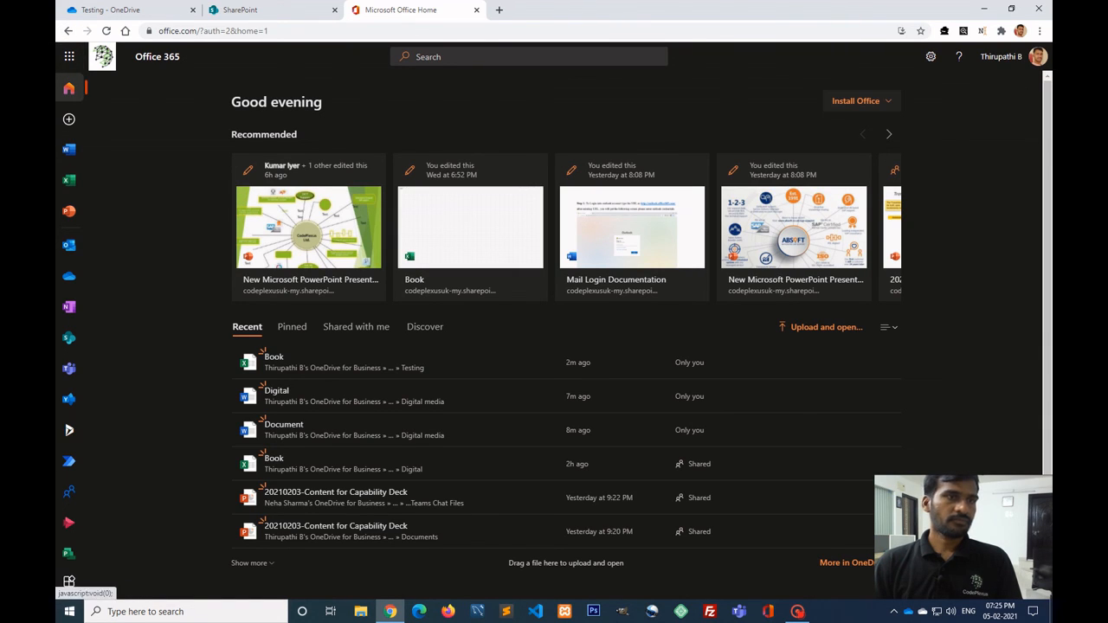
click(68, 56)
click(100, 134)
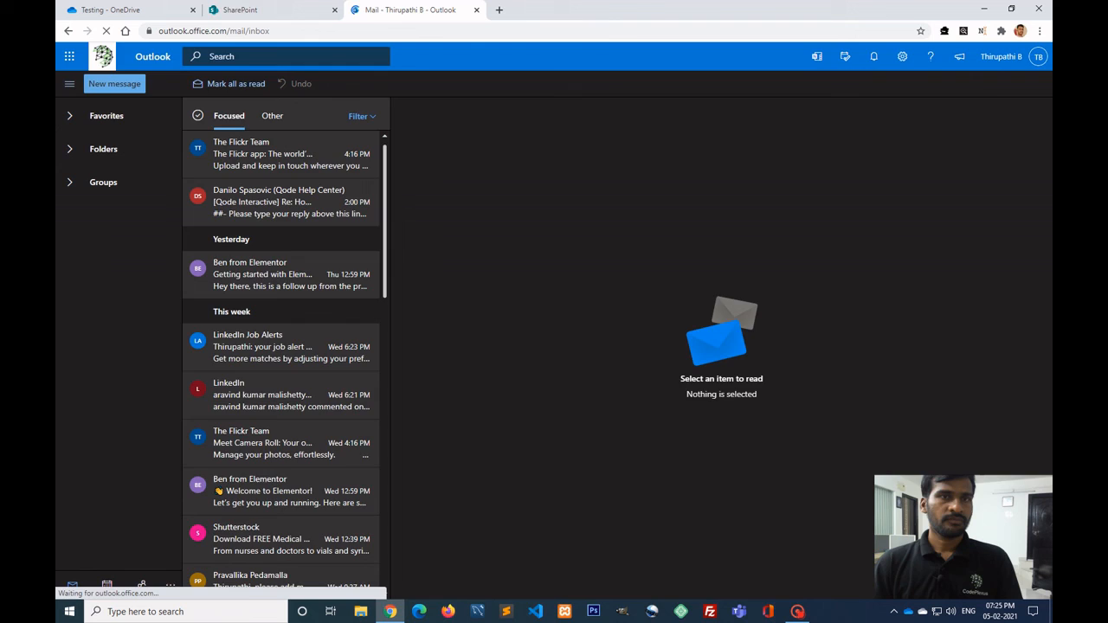
- Close SharePoint and return to the Testing folder in OneDrive with the app launcher closed
click(259, 10)
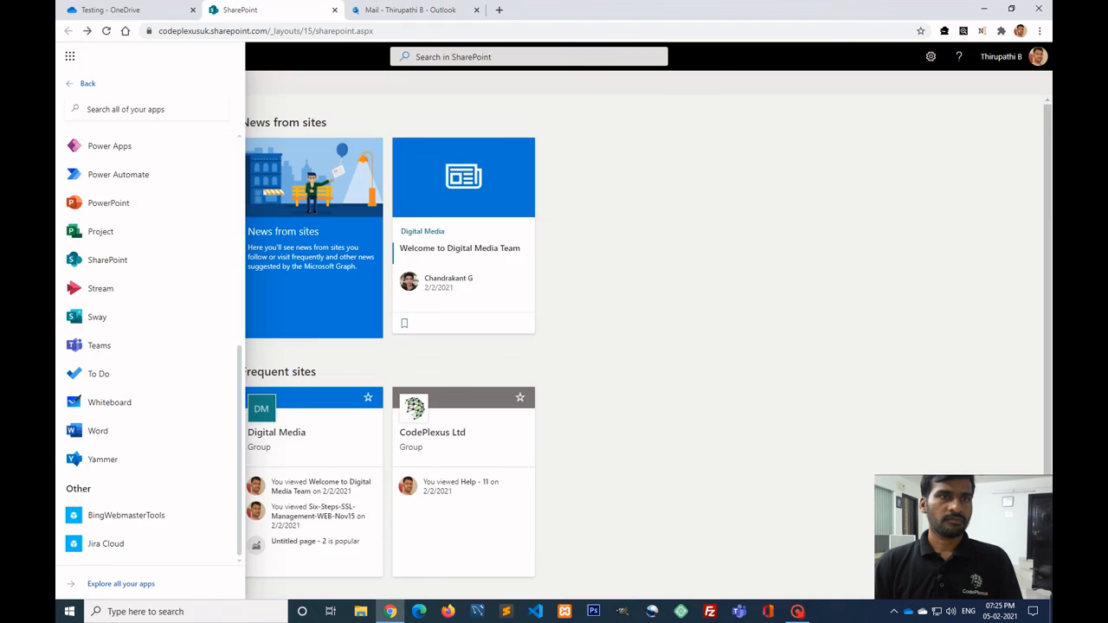
click(335, 11)
click(130, 11)
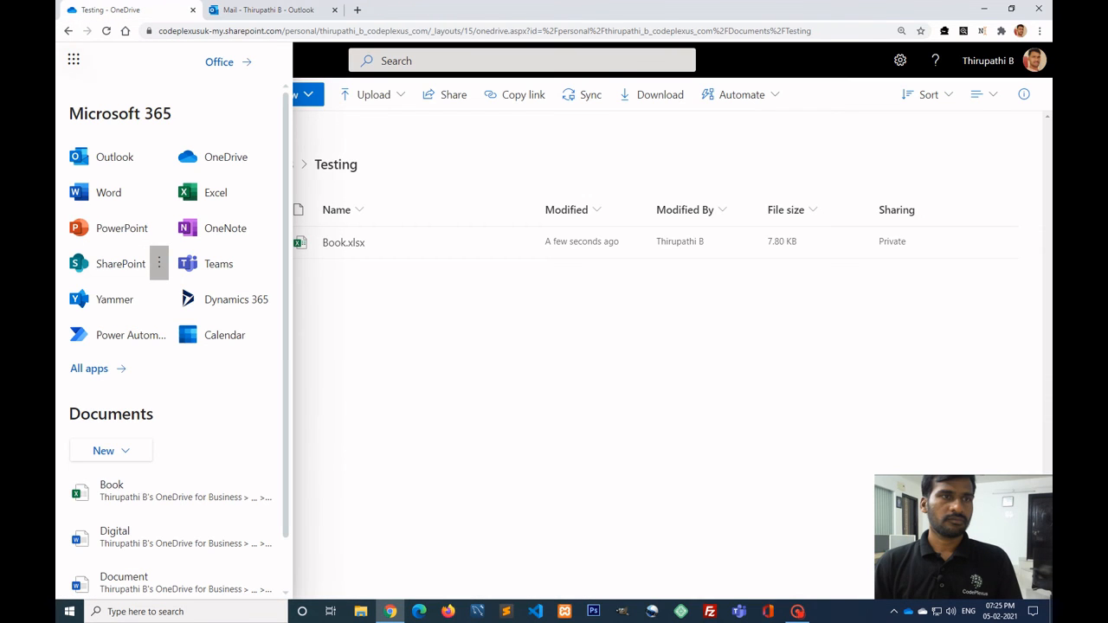
click(74, 59)
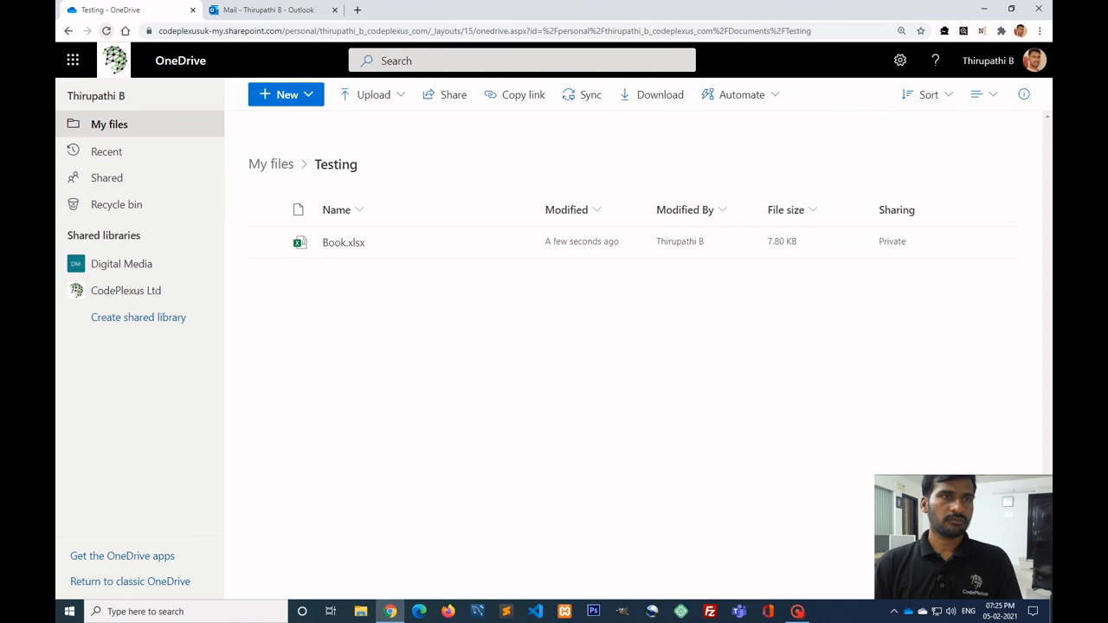
- Refresh the Testing folder and look through the Recent, Shared and Recycle bin views of OneDrive
click(107, 31)
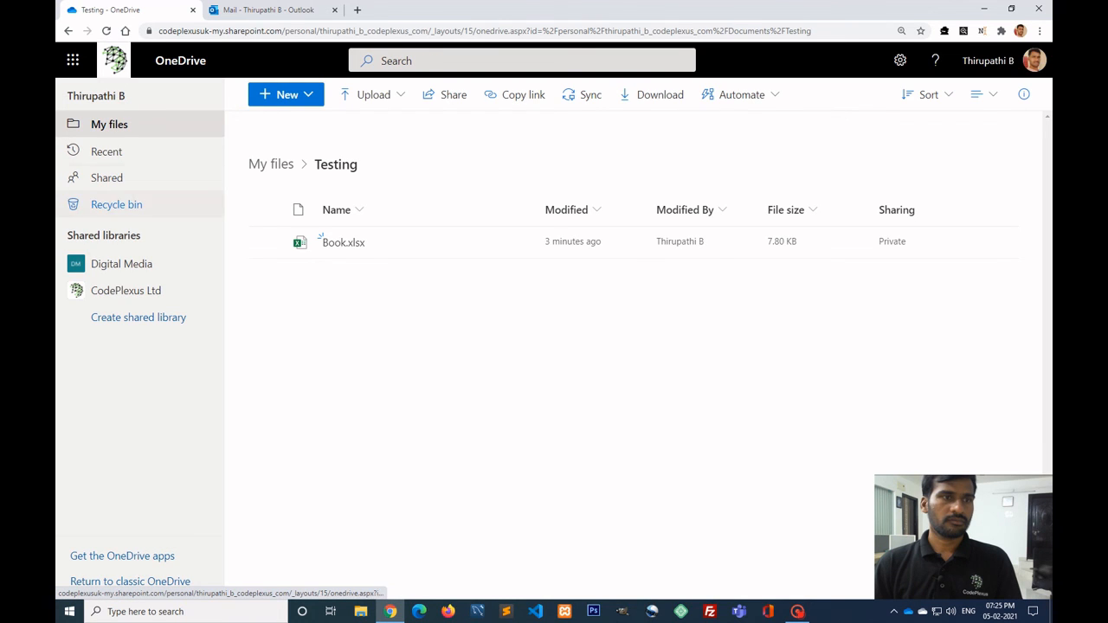
click(106, 152)
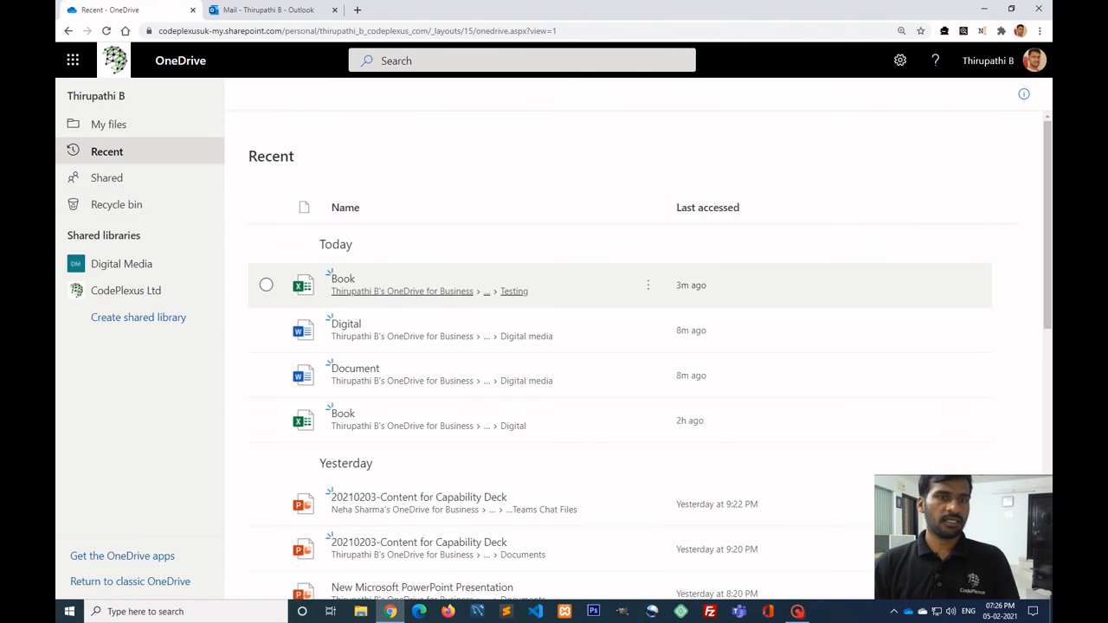
scroll(620, 420, down, 7)
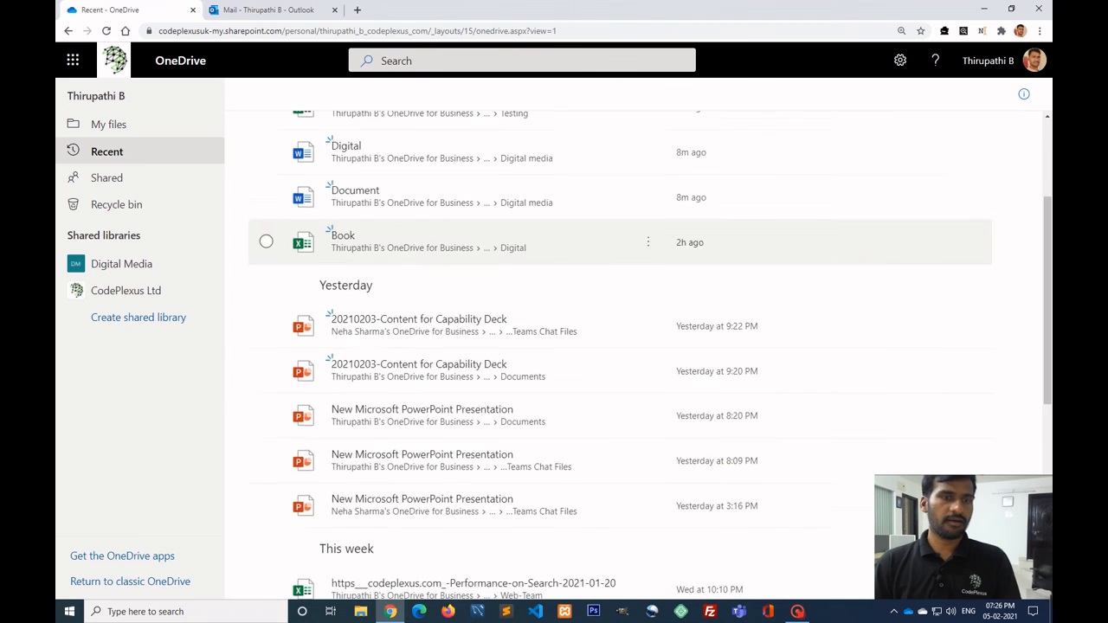
scroll(620, 420, up, 4)
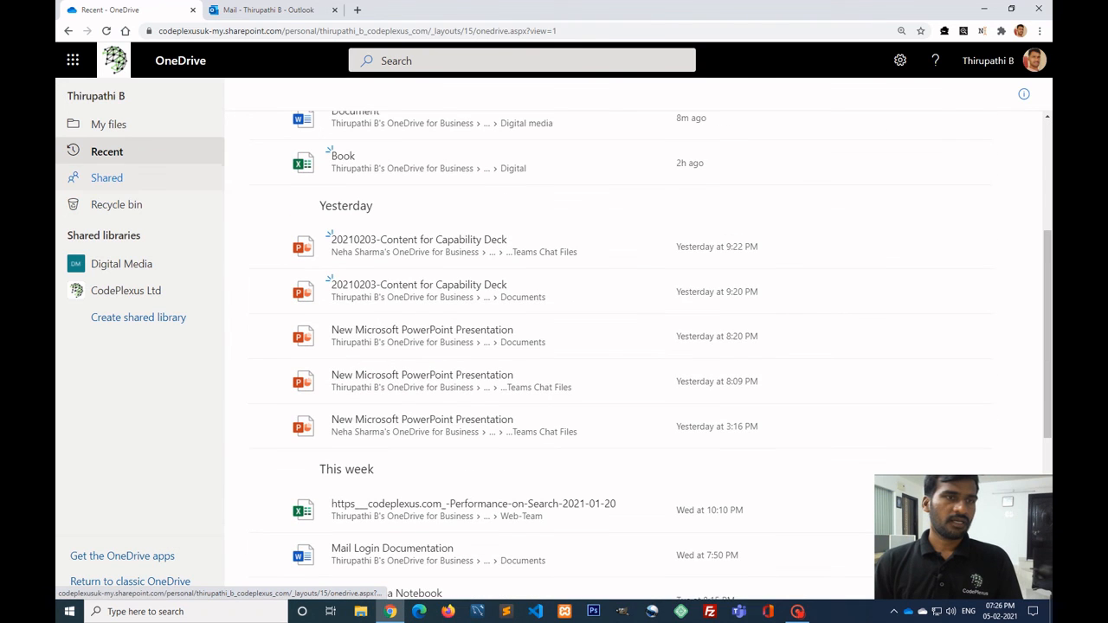
click(107, 177)
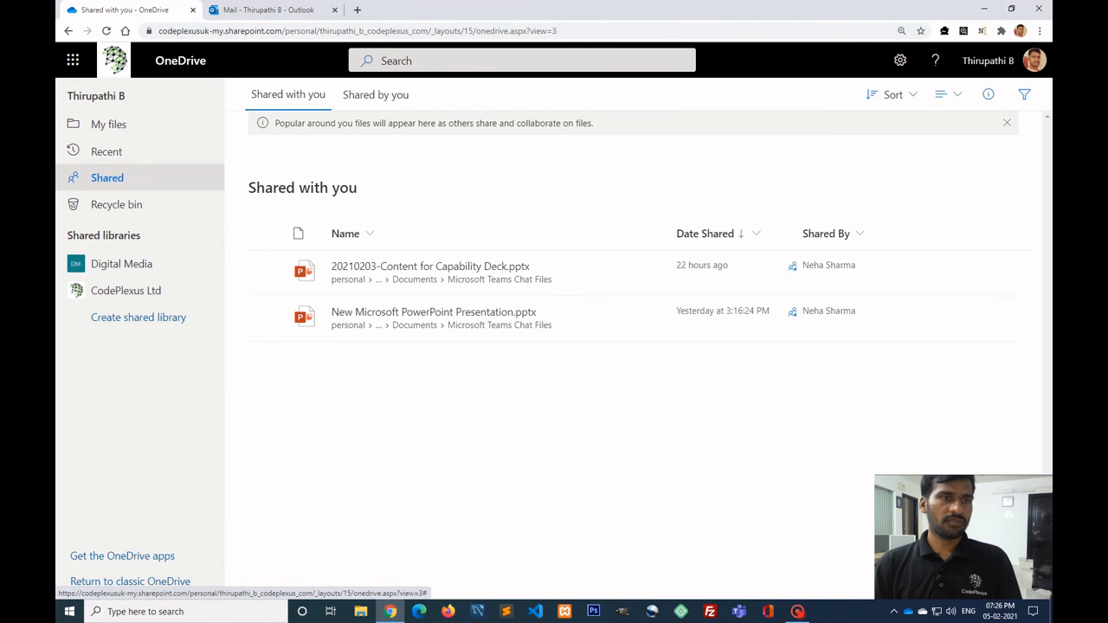
click(116, 205)
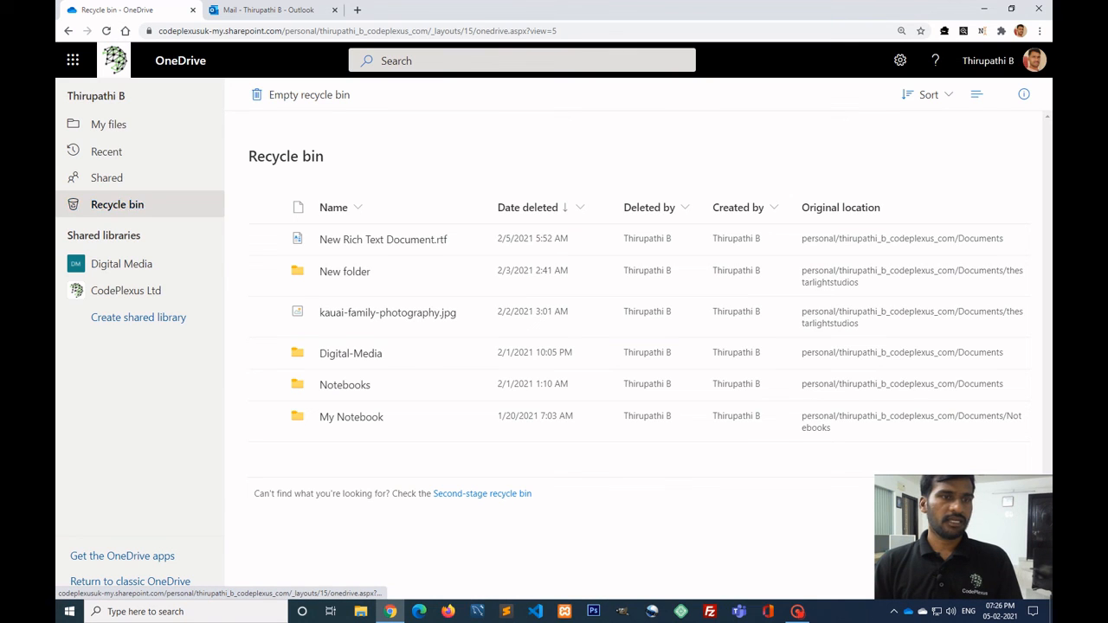
- Check the Outlook inbox, close it, and return to the OneDrive Recycle bin with the app launcher closed
click(72, 60)
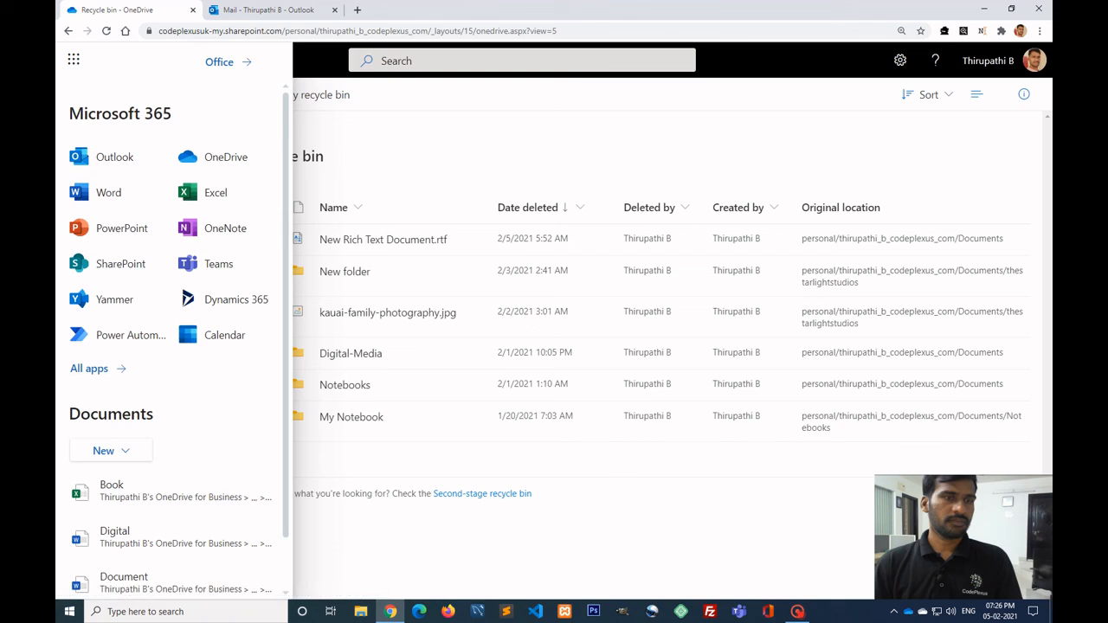
click(268, 10)
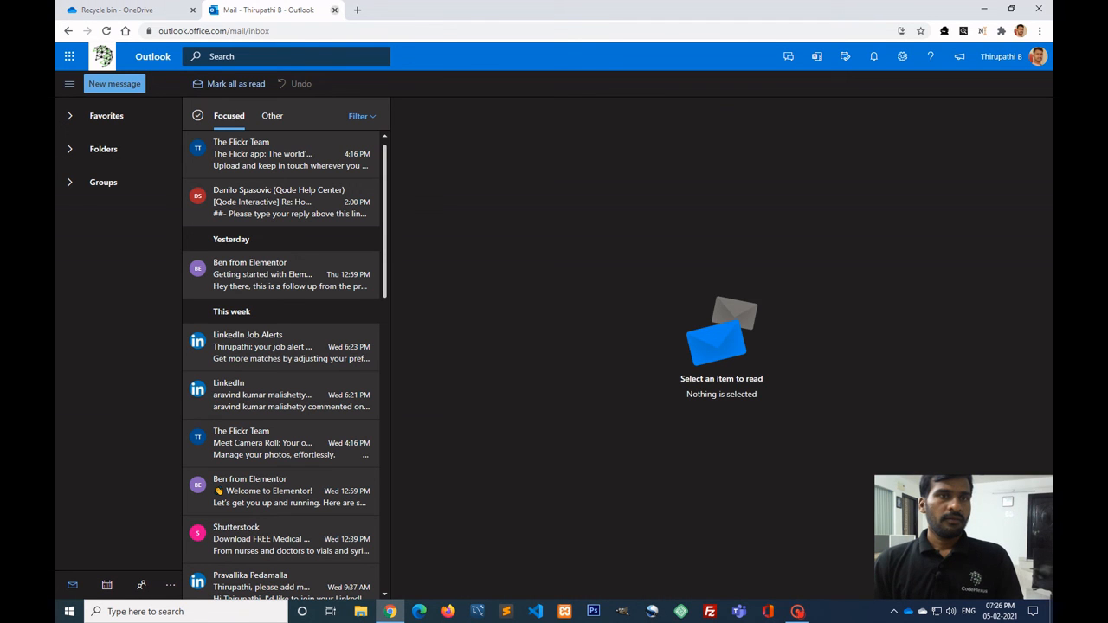
key(ctrl+Tab)
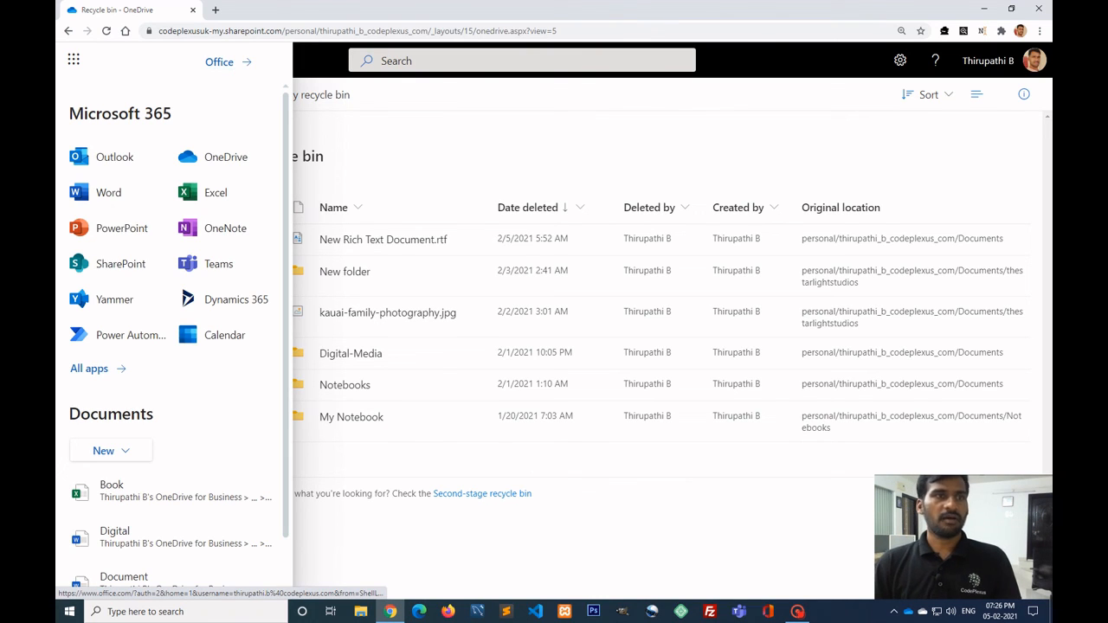
click(736, 96)
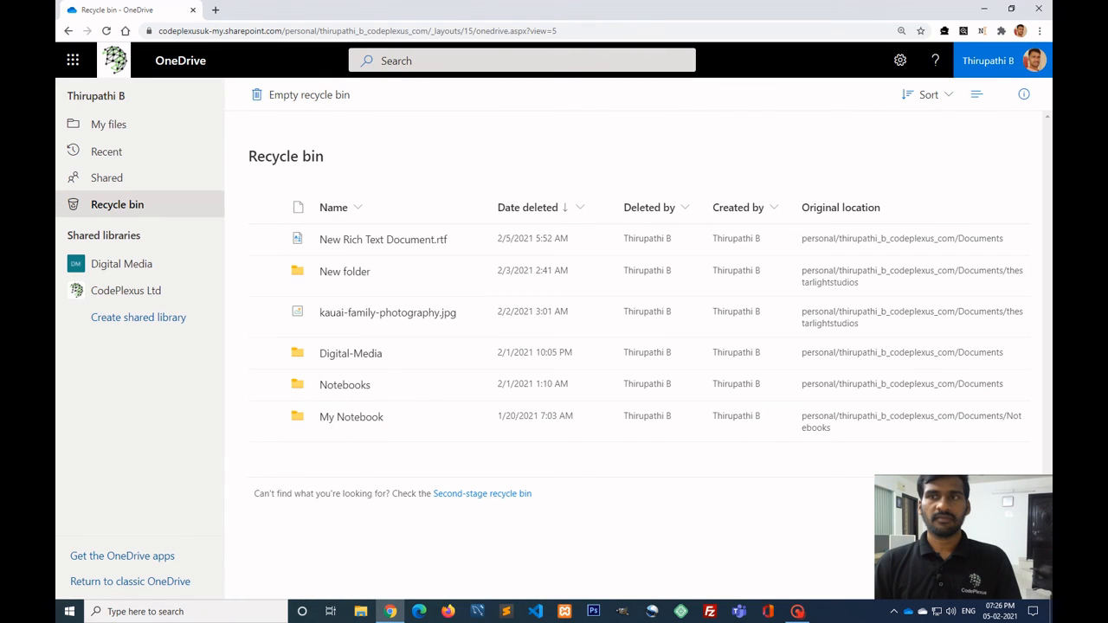